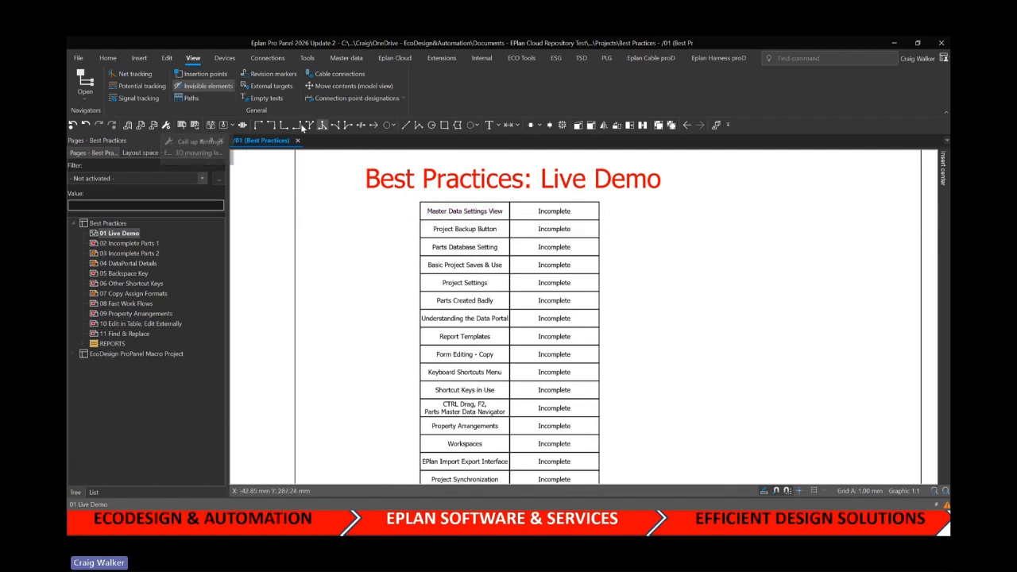
Open the program settings and view the project branches and the directories configured under the user's Management settings
left_click(165, 127)
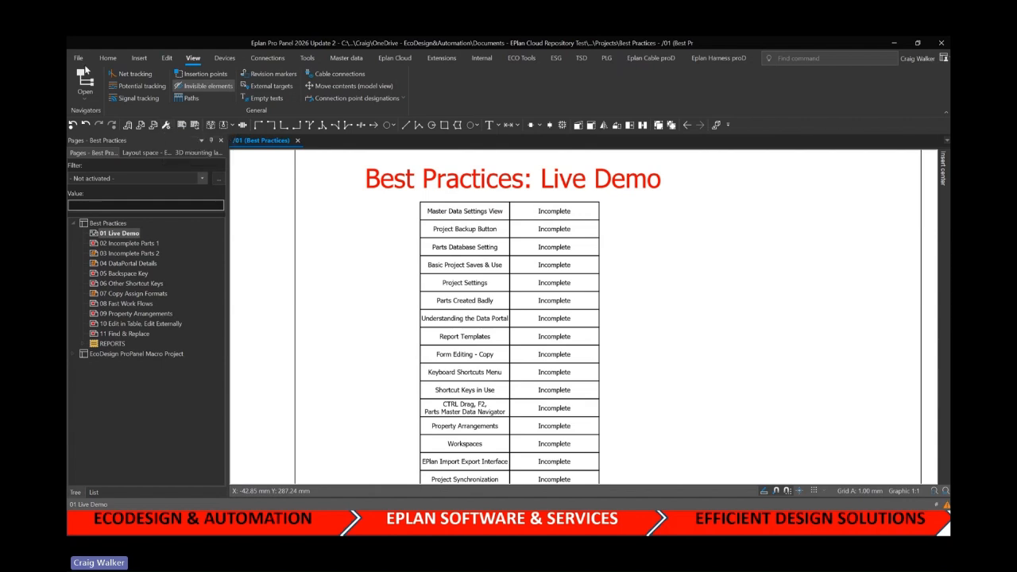
left_click(78, 59)
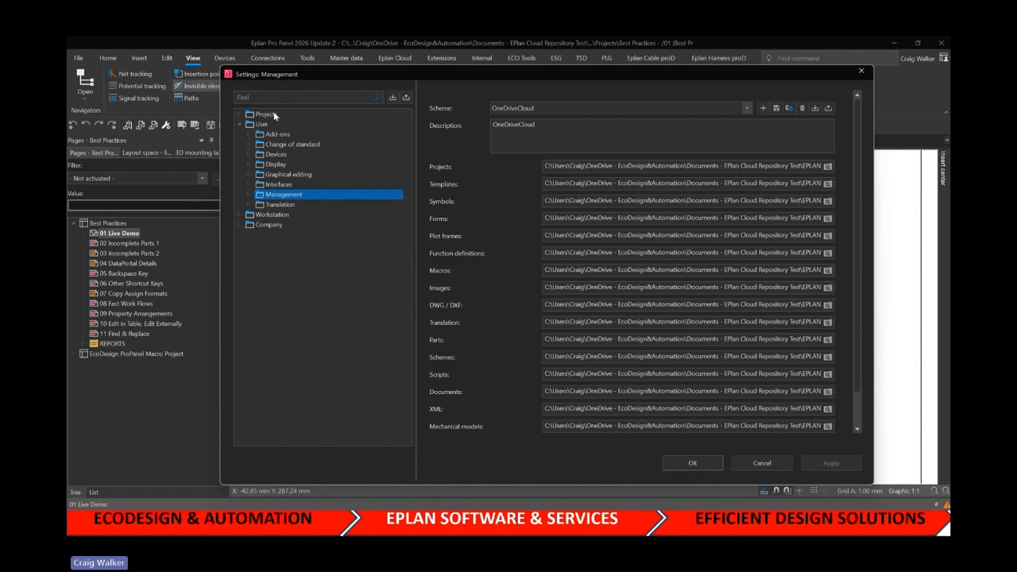
left_click(240, 114)
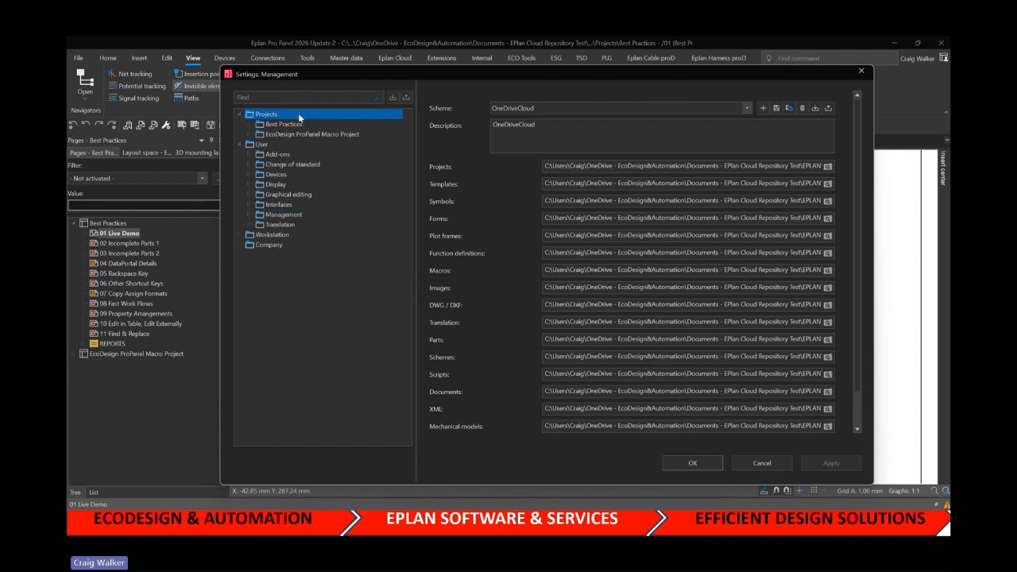
left_click(281, 125)
right_click(280, 125)
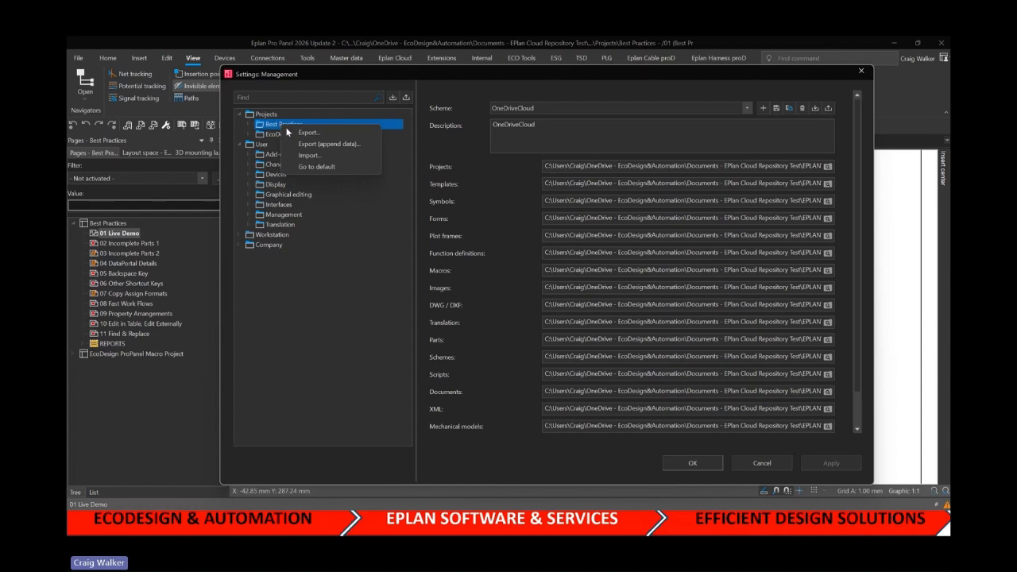
left_click(259, 145)
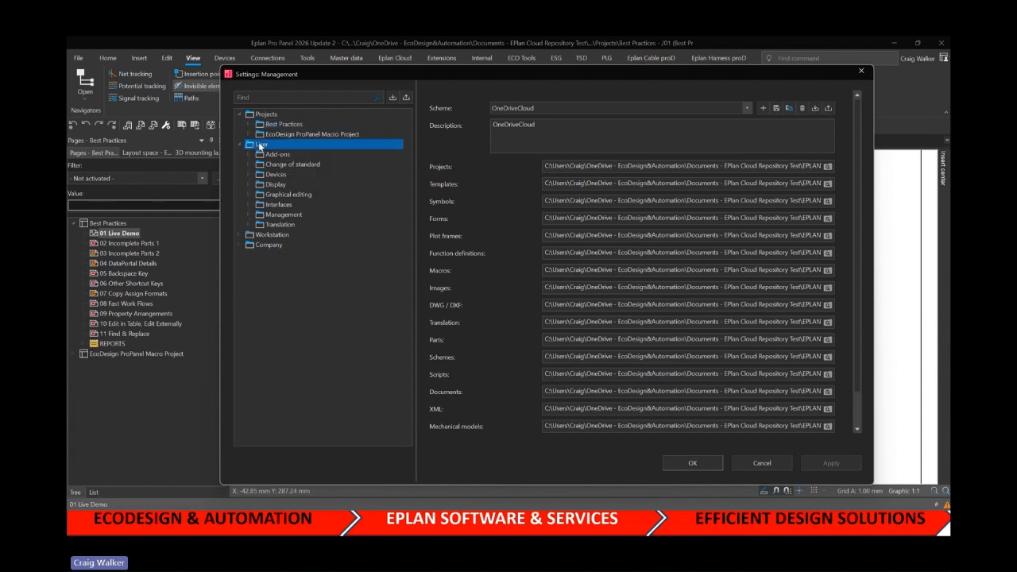
left_click(248, 214)
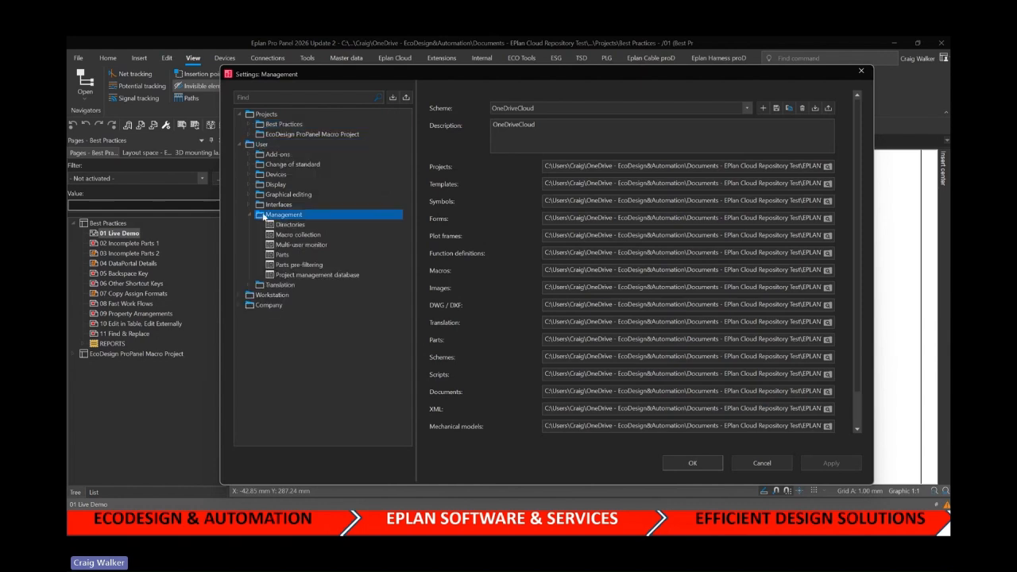
left_click(290, 226)
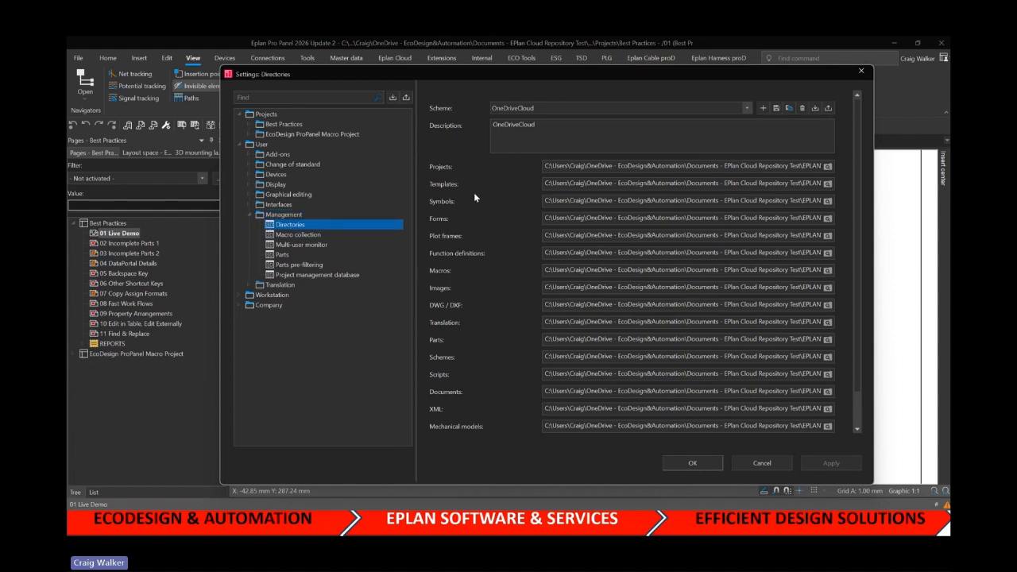
View the user's Parts settings and the form for generating a new SQL server parts database, leaving it without creating one
left_click(283, 255)
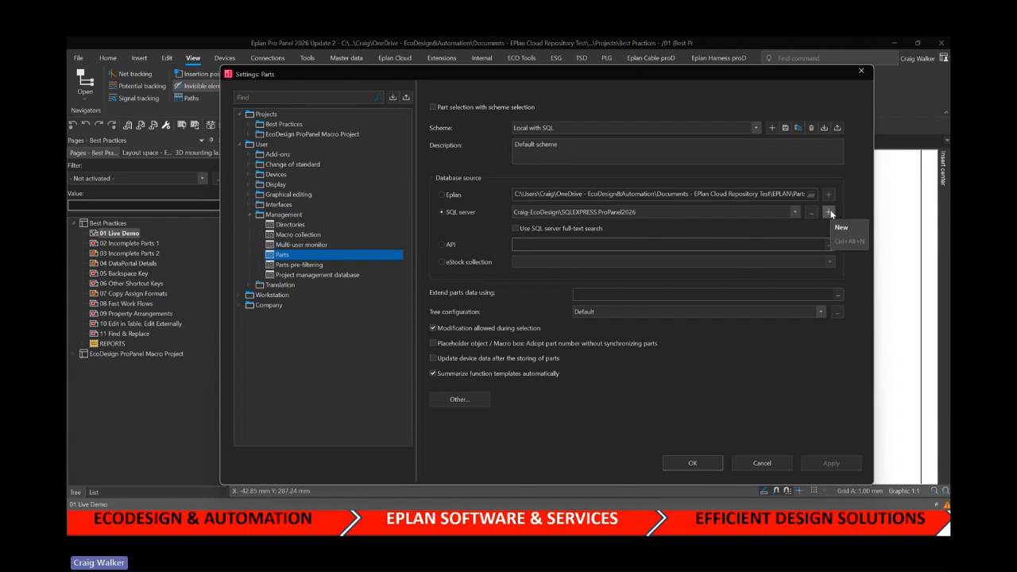
left_click(778, 245)
left_click(829, 213)
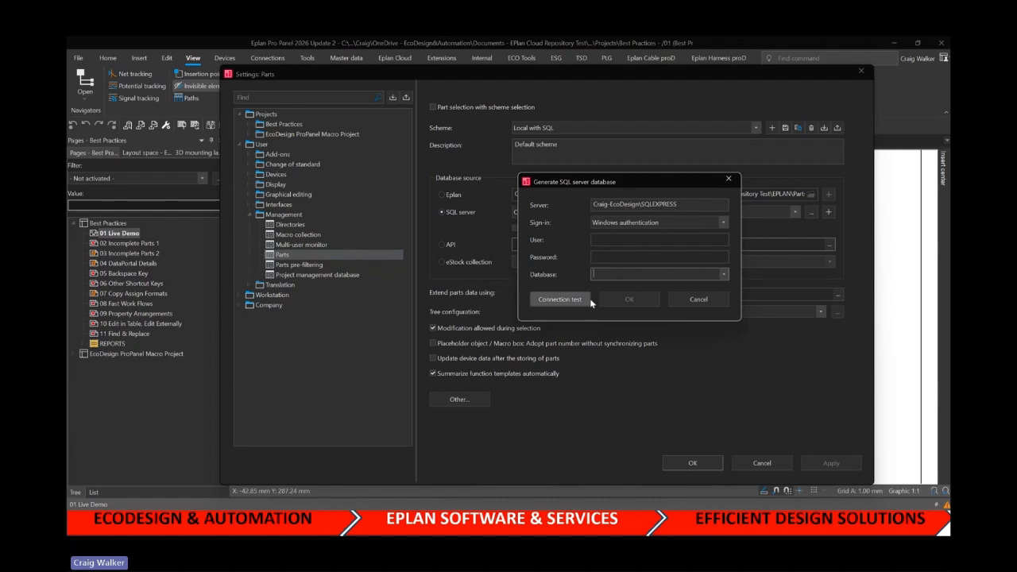
left_click(730, 180)
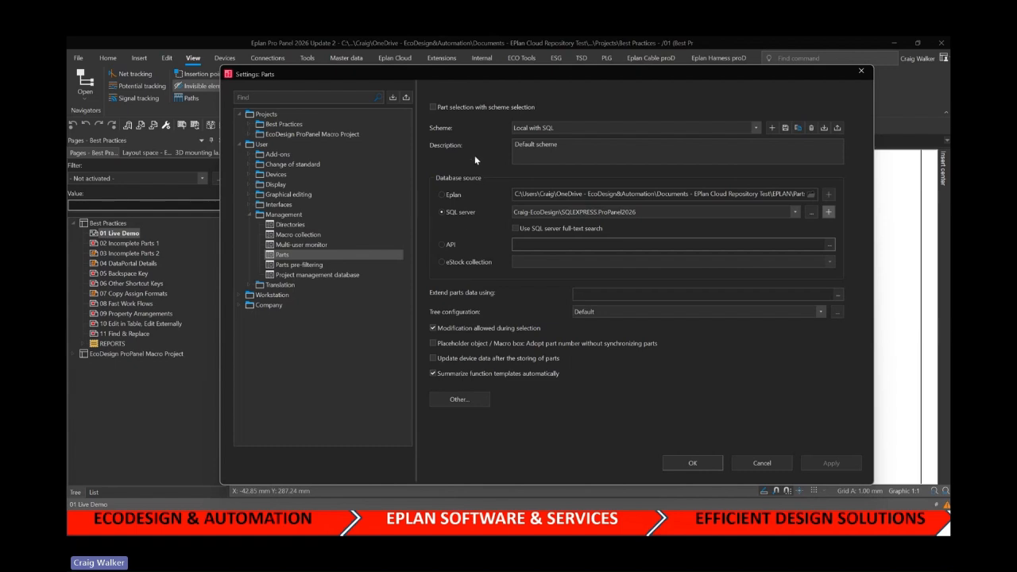
Search the settings for "online" and view the Numbering (online) device settings of the Best Practices project
double_click(253, 126)
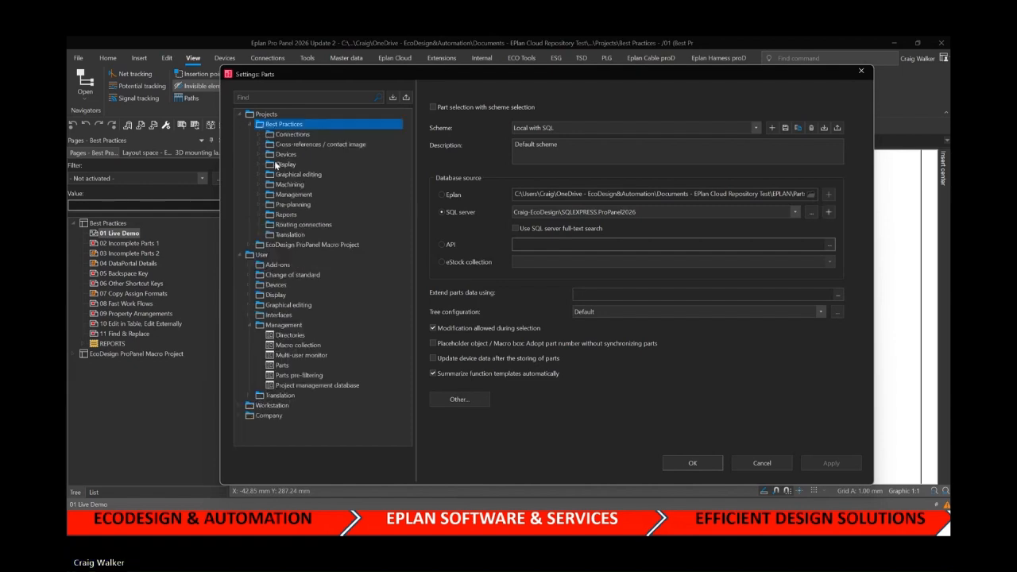
left_click(287, 98)
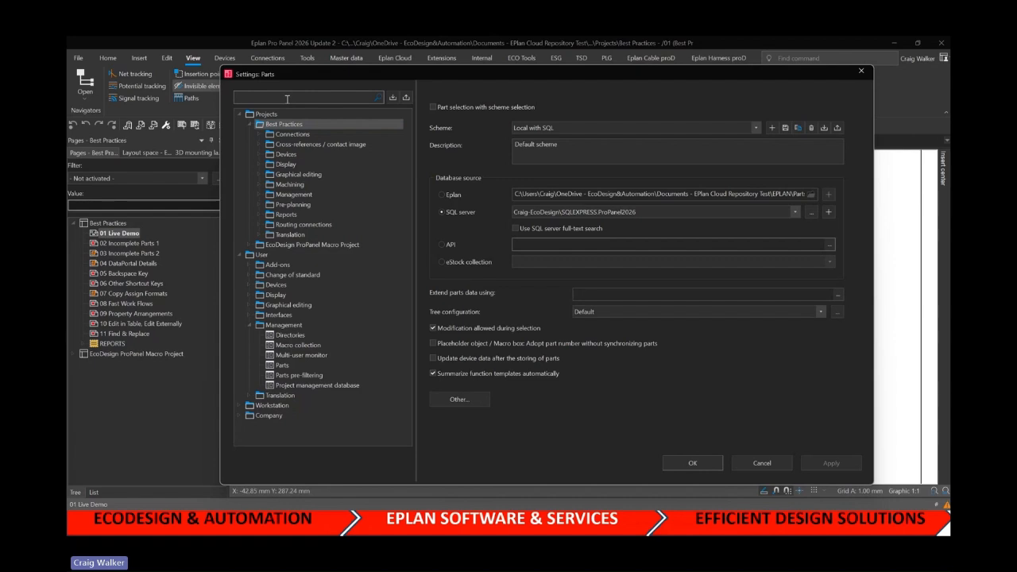
type("online")
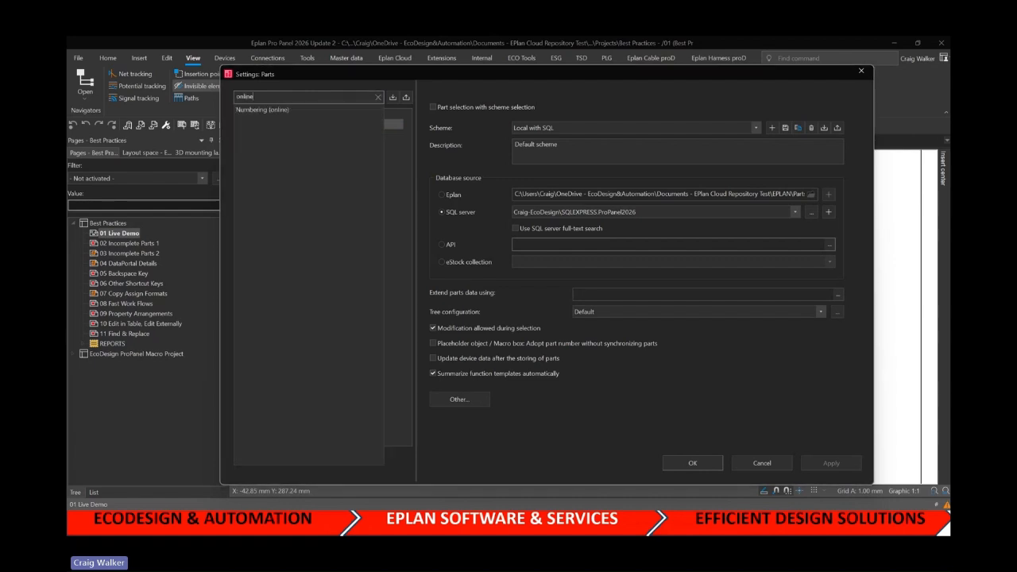
left_click(281, 111)
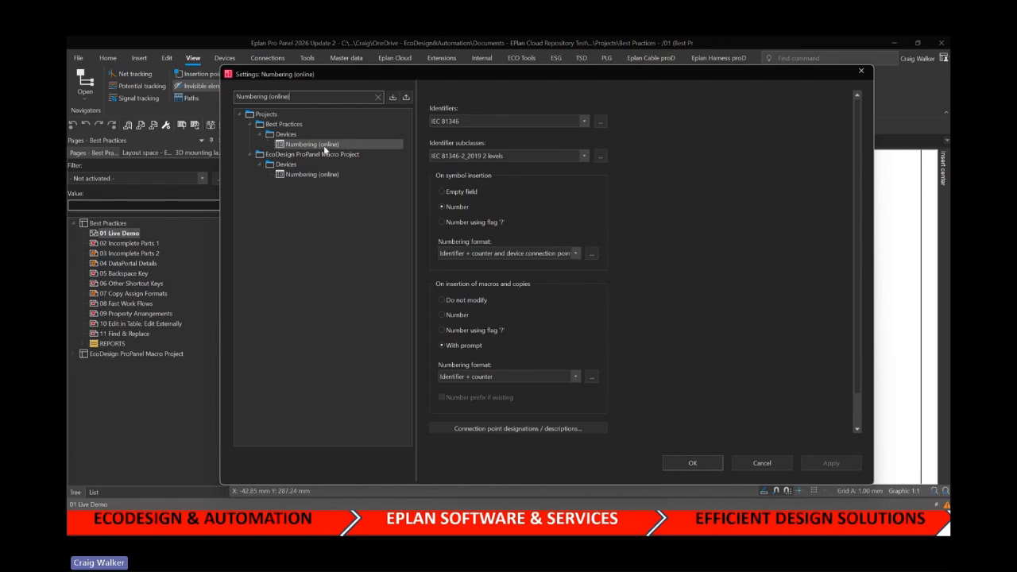
left_click(251, 125)
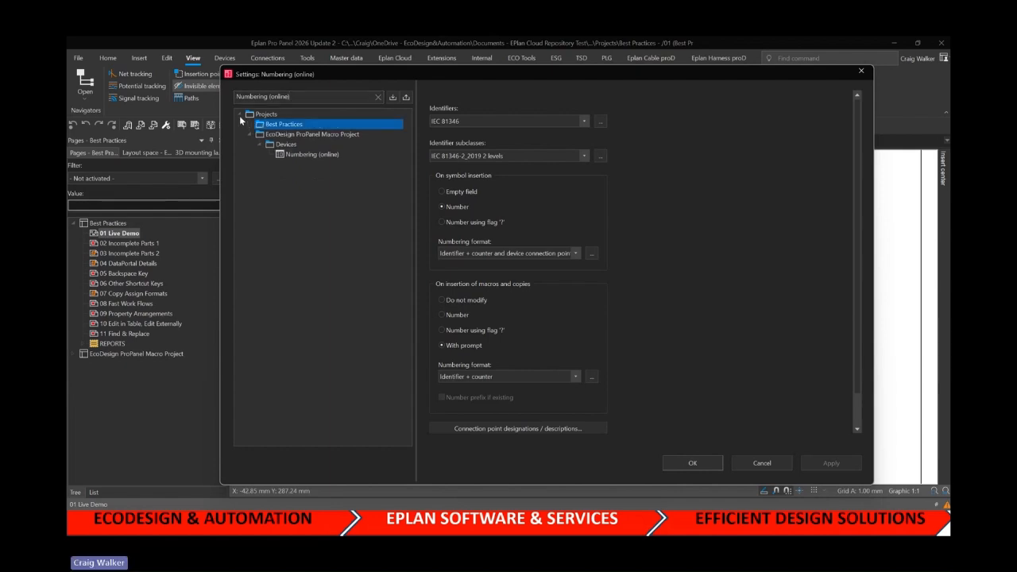
left_click(239, 114)
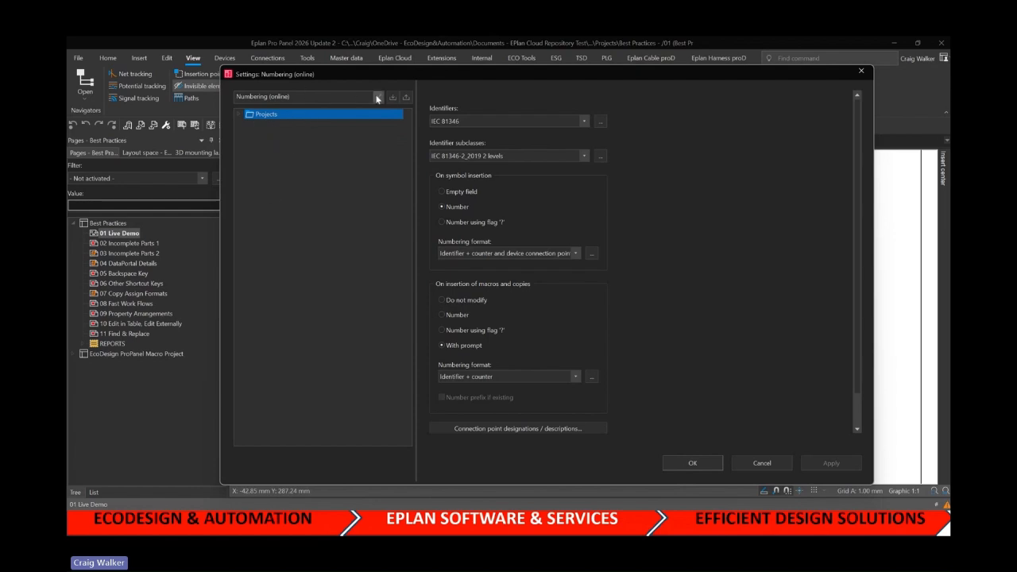
Close the settings and delete the Incomplete status in the Master Data Settings View row of the checklist
left_click(864, 72)
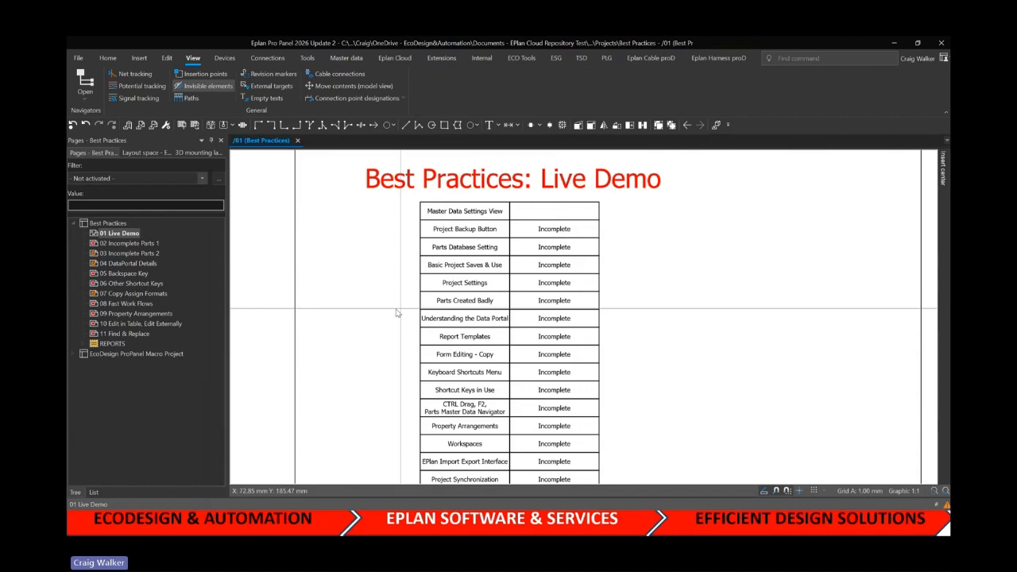
scroll(397, 312, "up", 1)
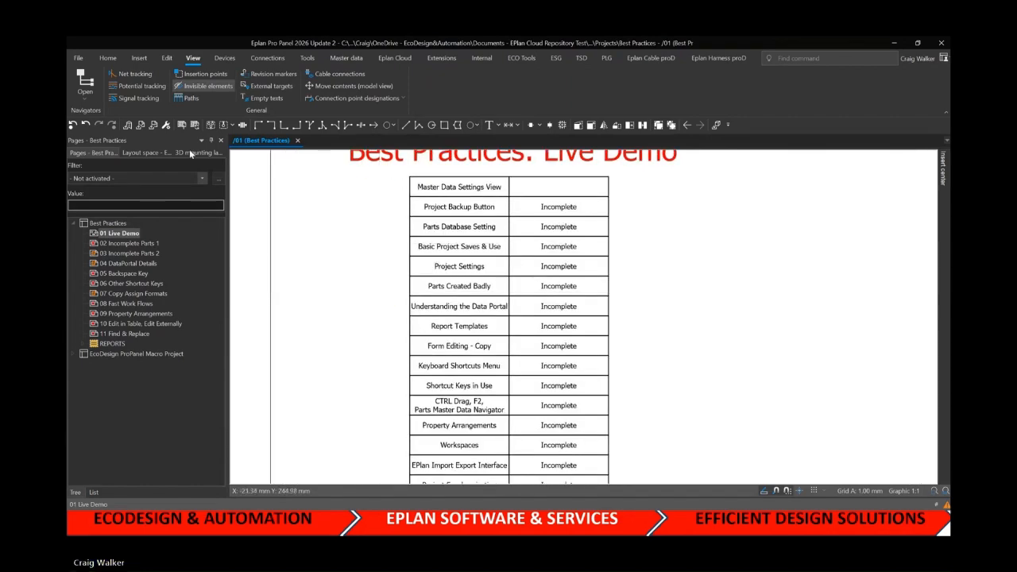
Try to back up the Best Practices project under the file name Best Practices CW27FEB2026
left_click(78, 58)
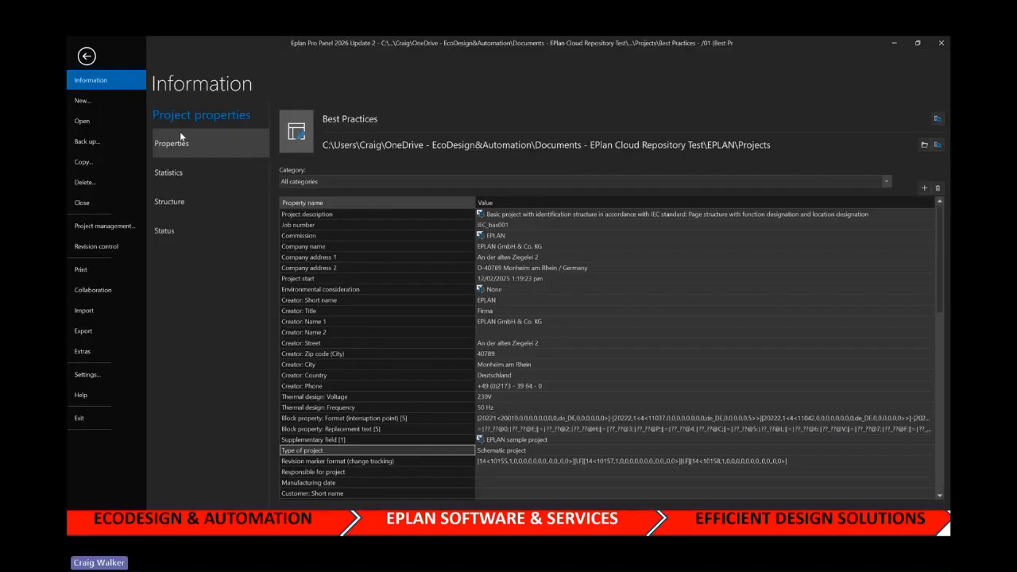
left_click(83, 330)
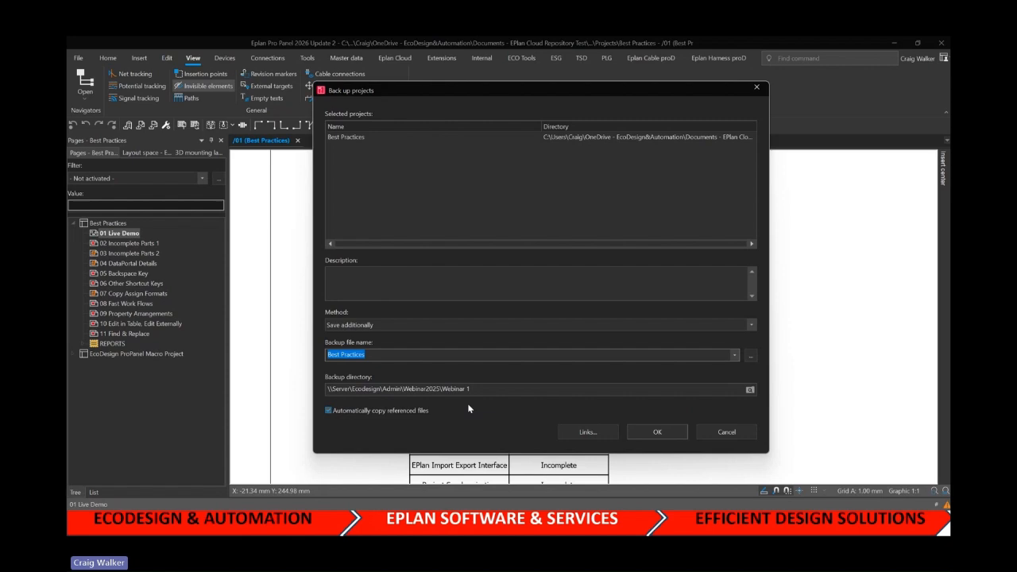
left_click(418, 354)
type("CW27FEB2026")
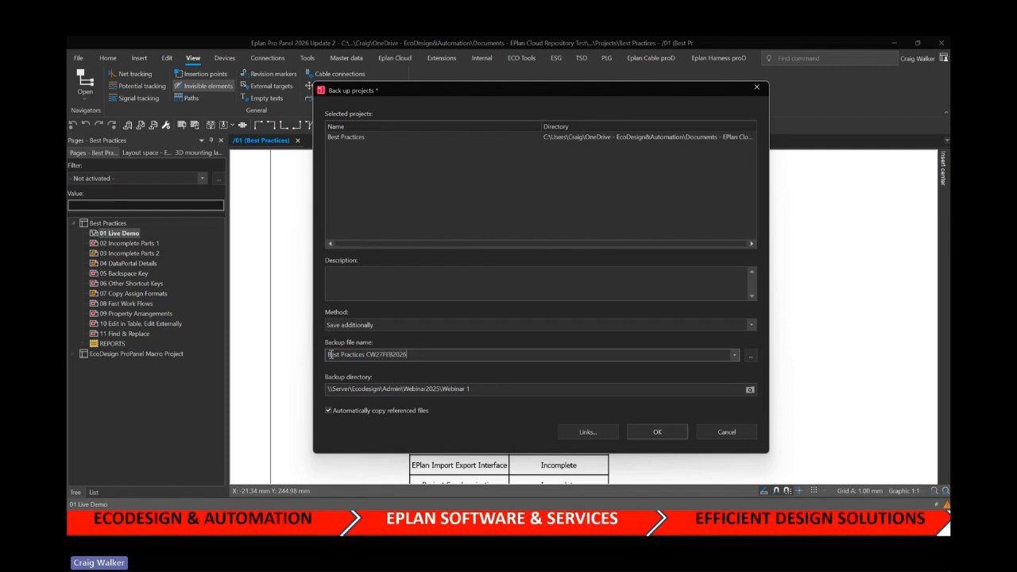
left_click(726, 432)
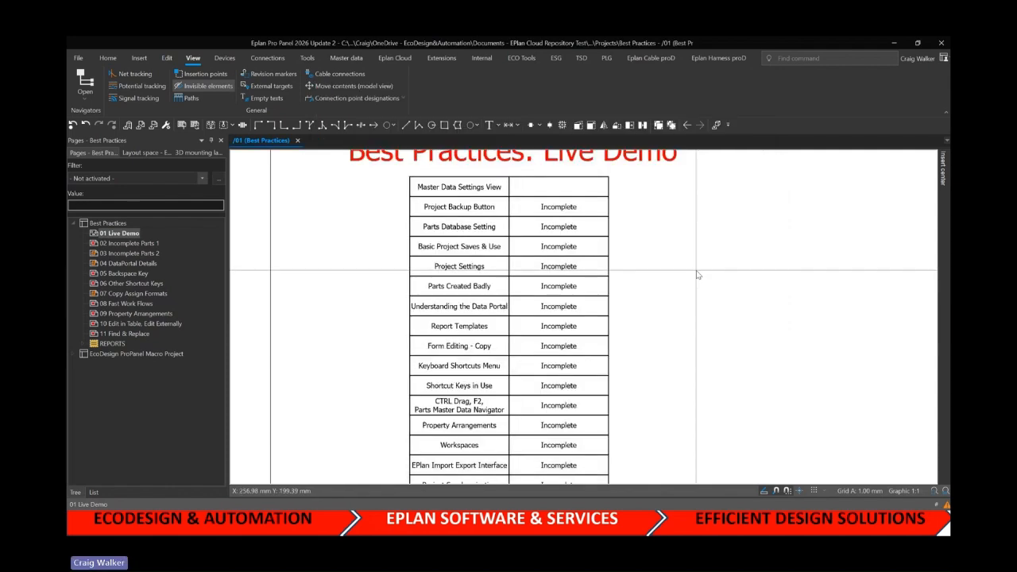
Delete the Incomplete status in the Project Backup Button row of the checklist
left_click(572, 207)
key("Delete")
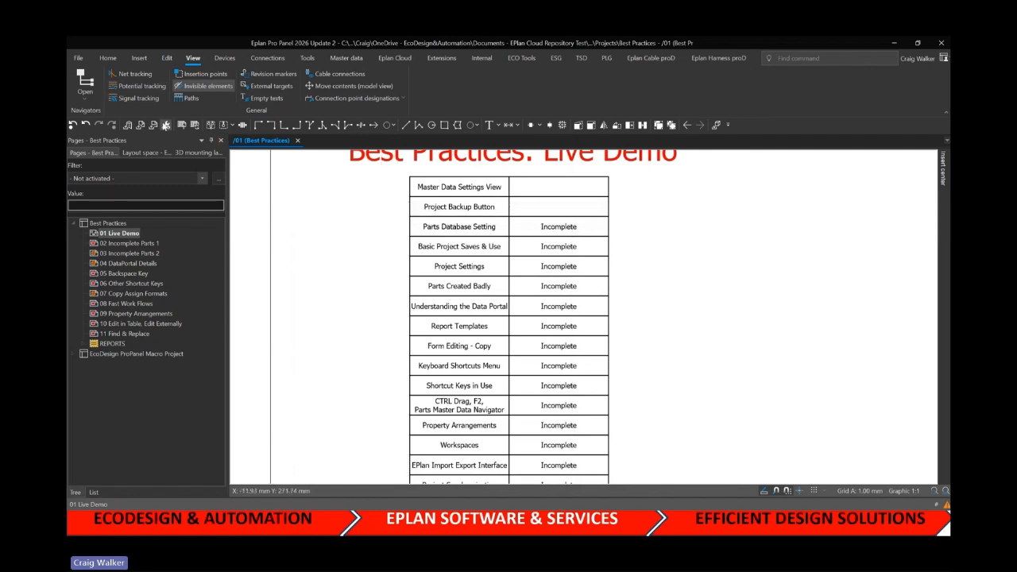
Open parts management and view its extra functions, including the export and import options for editing properties externally, and close it
left_click(167, 126)
left_click(390, 202)
left_click(167, 59)
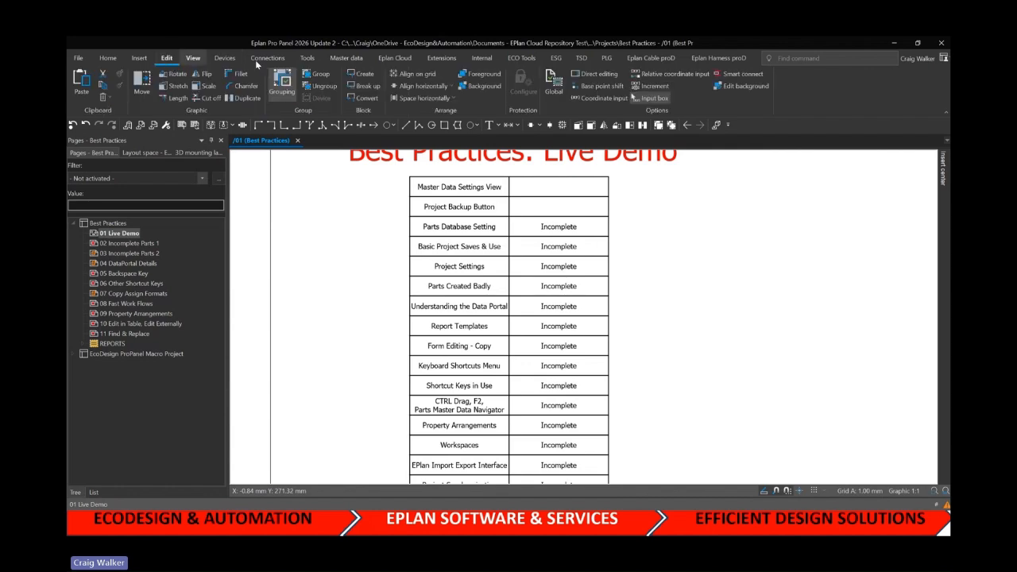
left_click(346, 58)
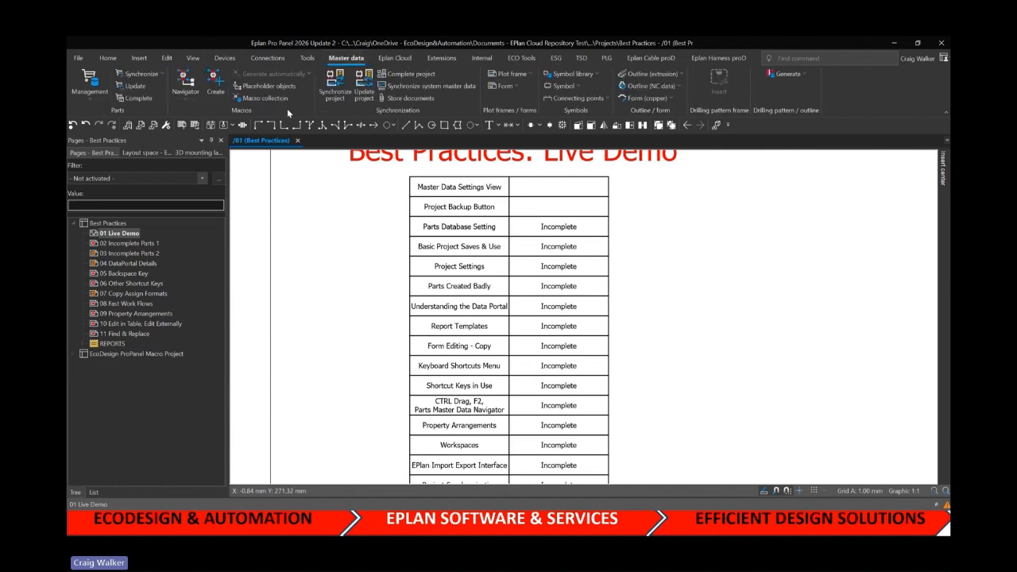
left_click(90, 81)
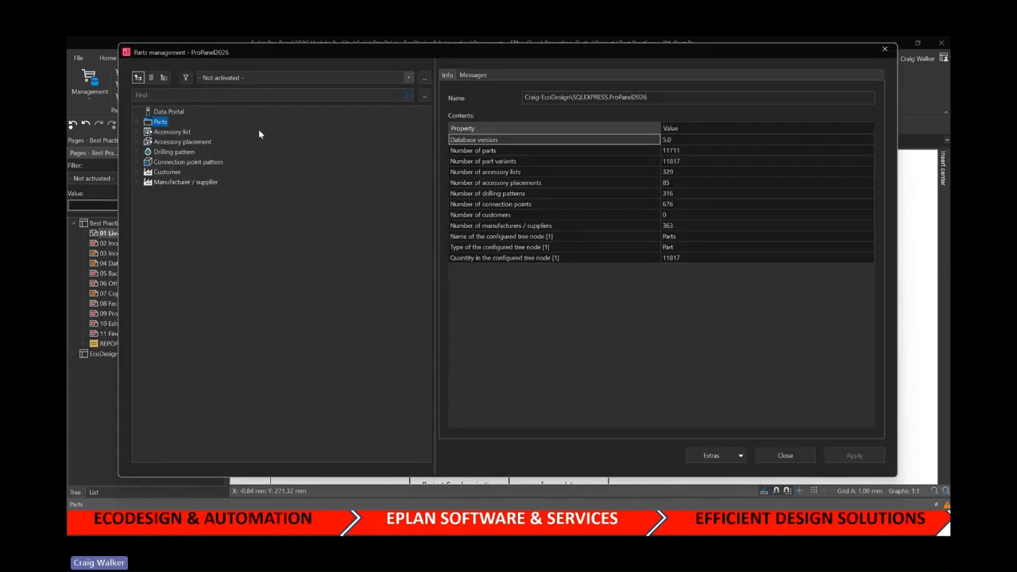
left_click(742, 457)
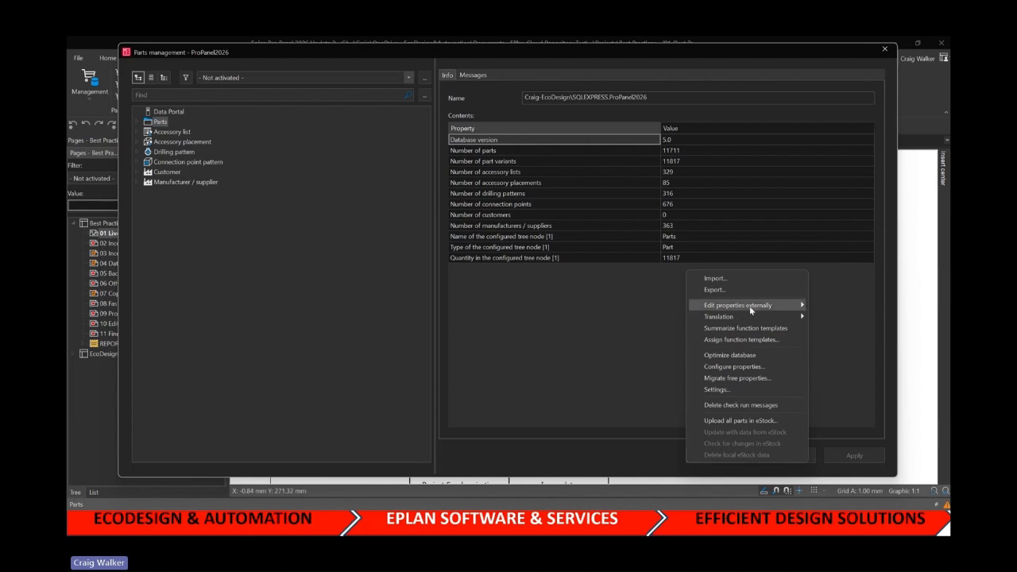
mouse_move(741, 310)
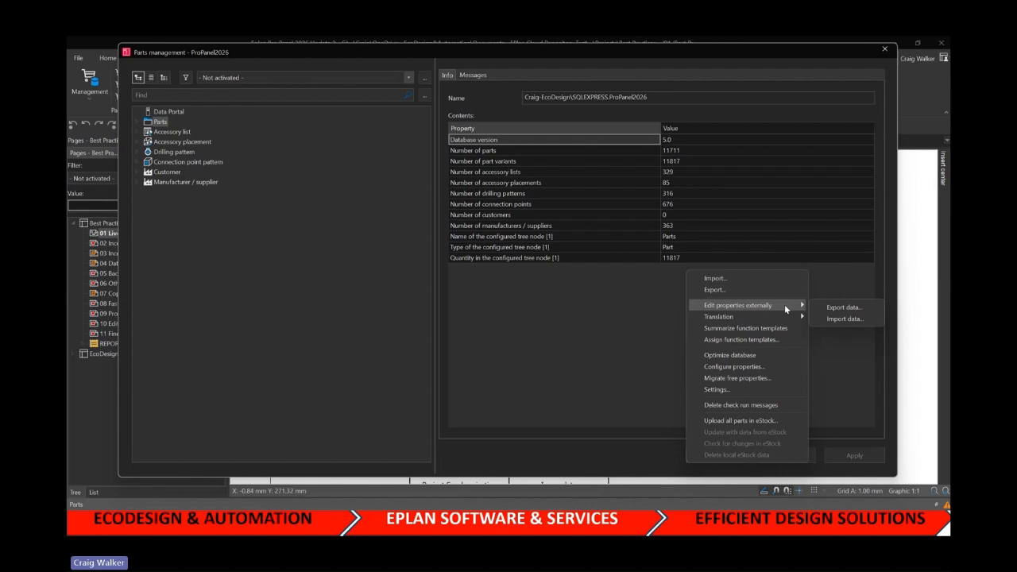
left_click(609, 311)
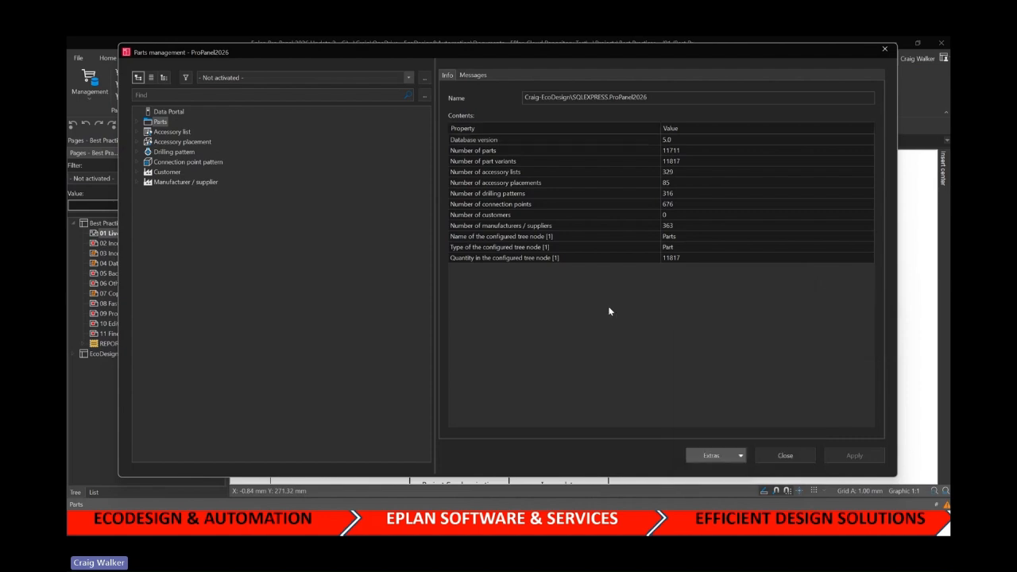
left_click(778, 455)
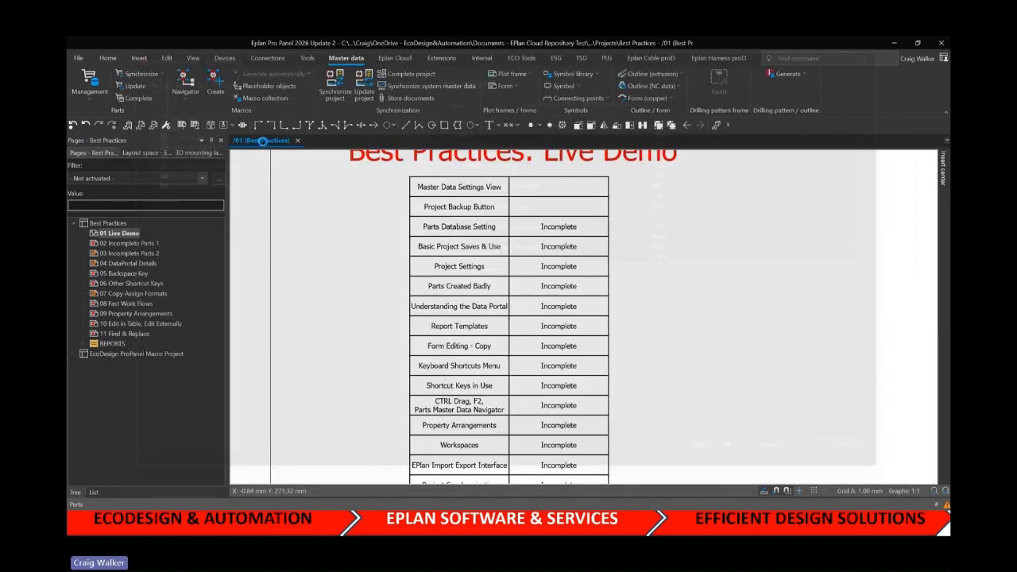
Delete the Incomplete status in the Parts Database Setting row of the checklist
left_click(549, 230)
key("Delete")
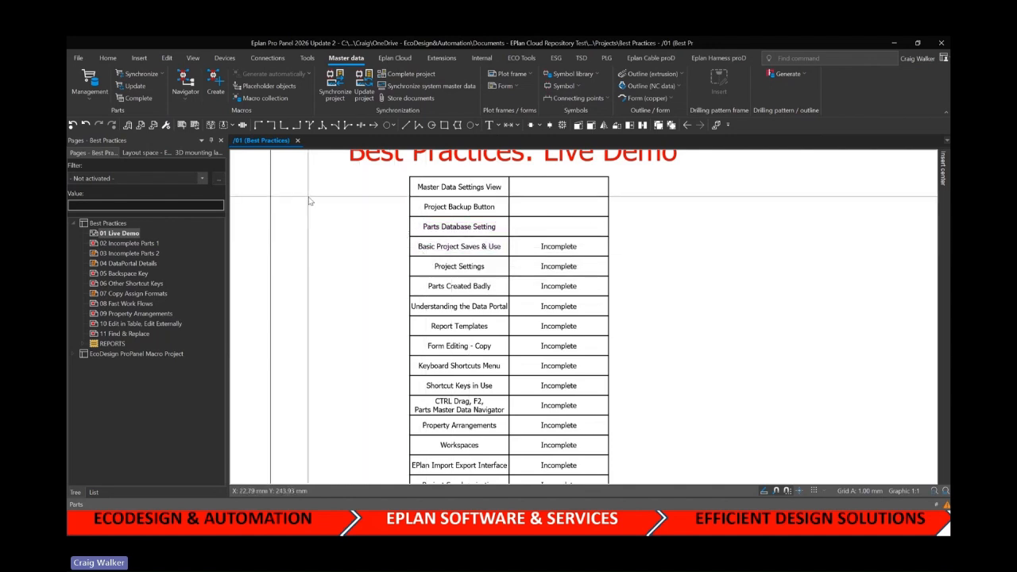
View the extra project functions for creating a basic project, compressing, cleaning up and synchronizing data, and return to the page
left_click(77, 59)
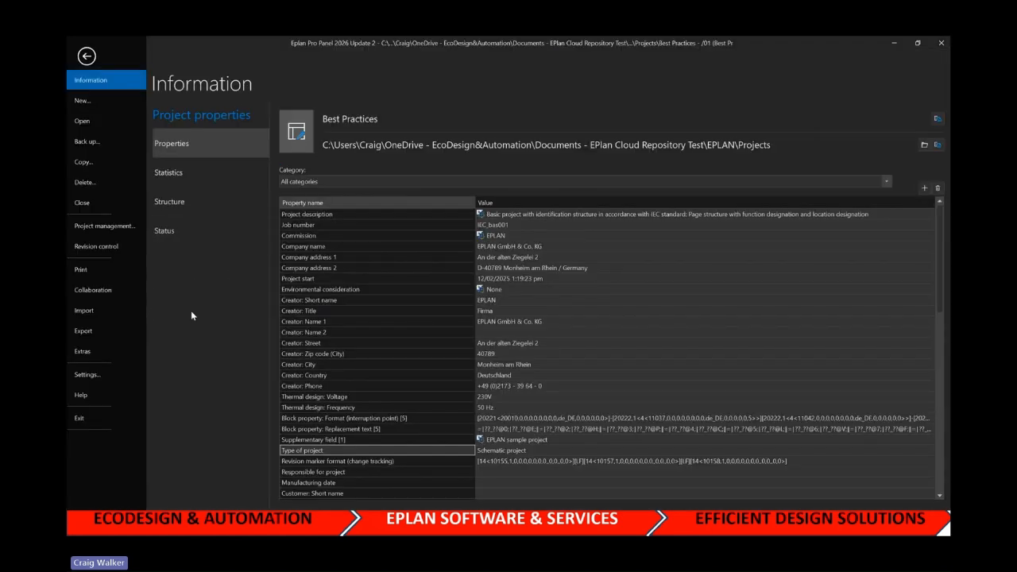
left_click(126, 329)
left_click(117, 350)
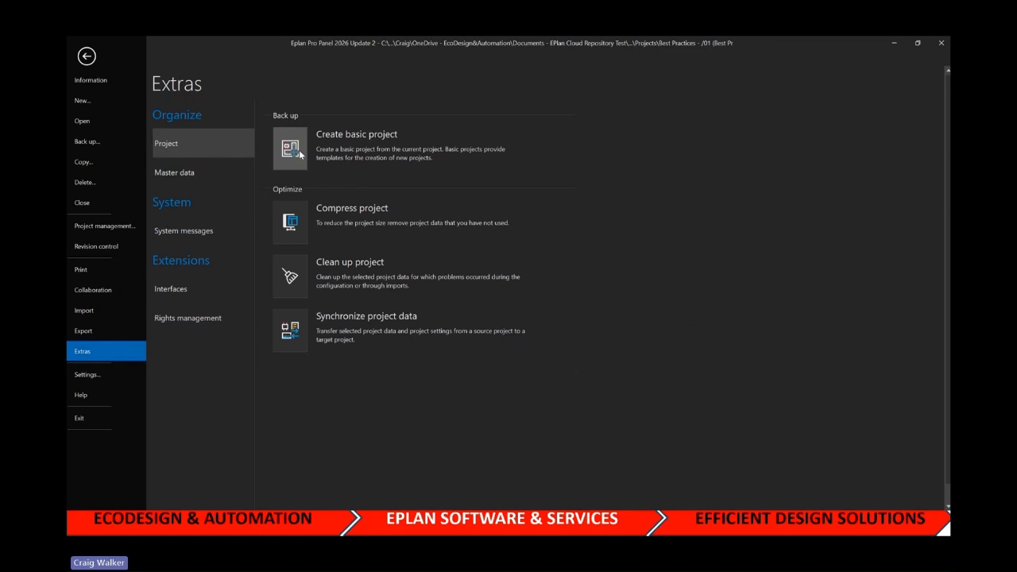
left_click(88, 57)
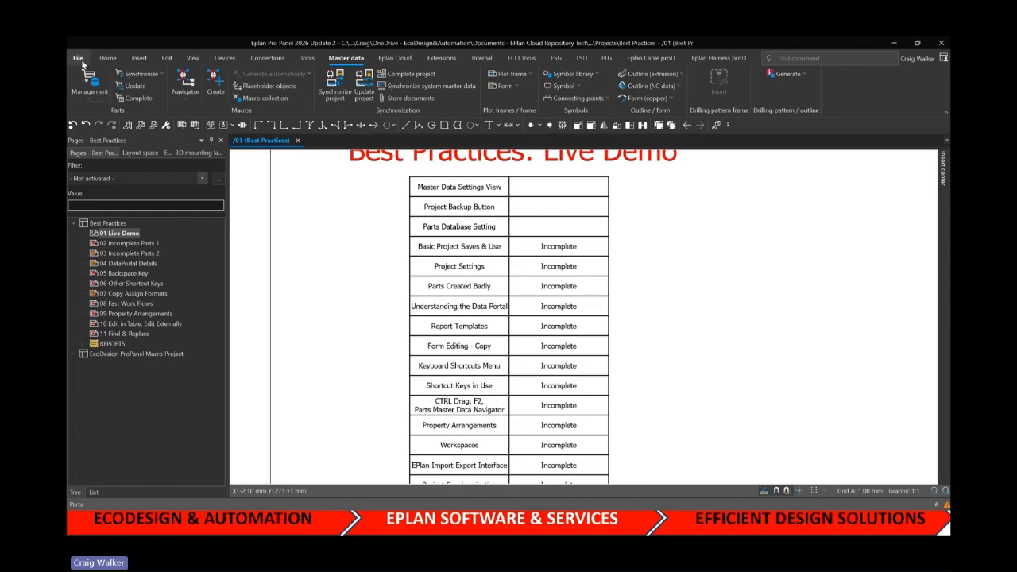
Start creating a new project to view its basic project setting, and cancel the creation
left_click(82, 61)
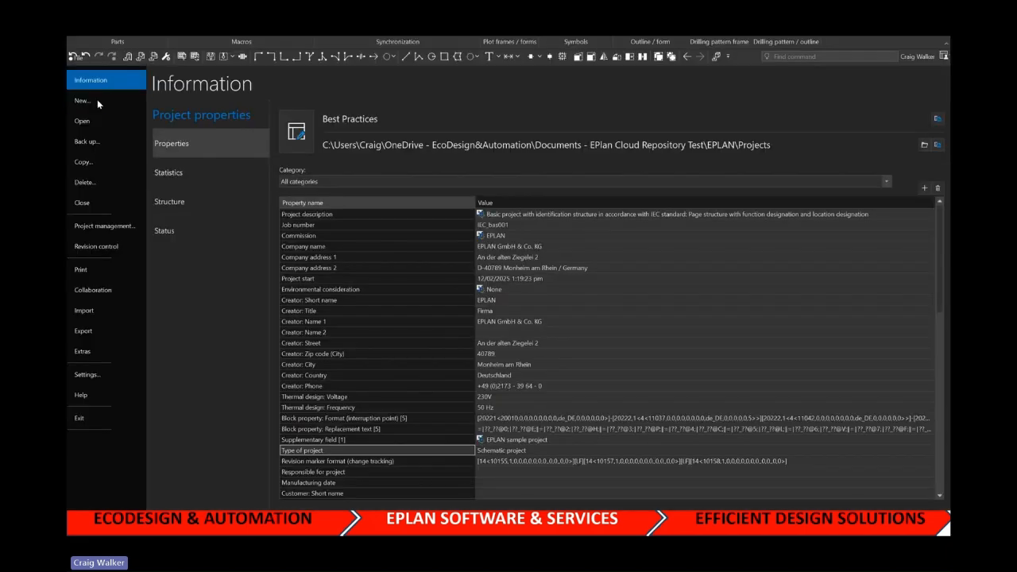
left_click(97, 100)
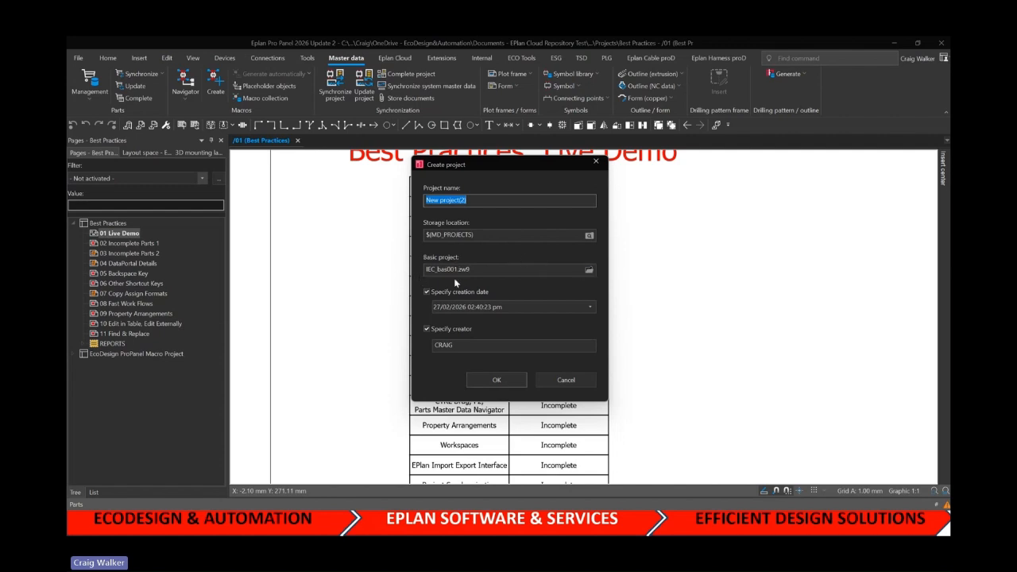
left_click(567, 381)
Delete the Incomplete statuses in the Basic Project Saves & Use and Project Settings rows of the checklist
left_click(541, 250)
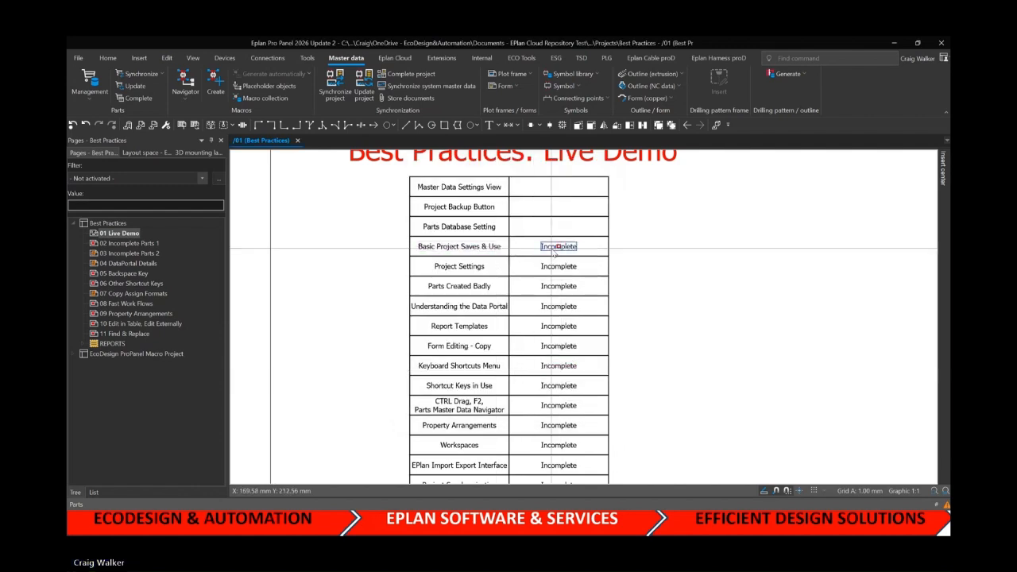
key("Delete")
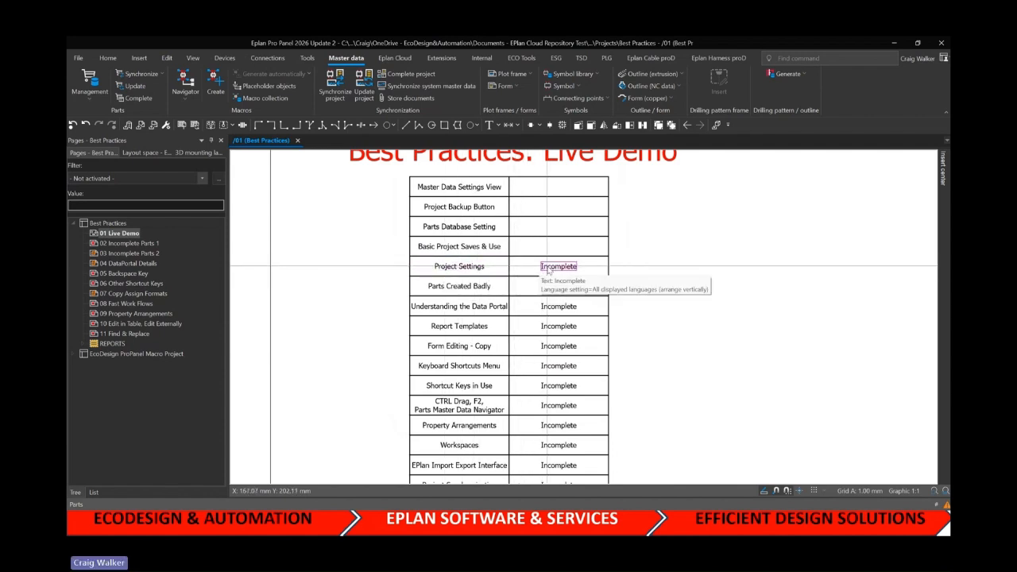
left_click(548, 271)
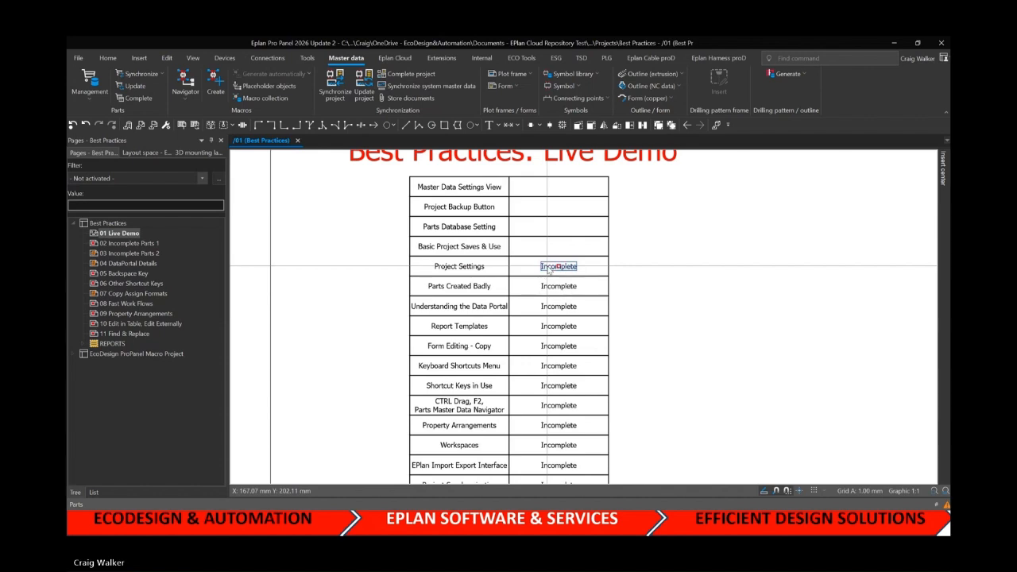
key("Delete")
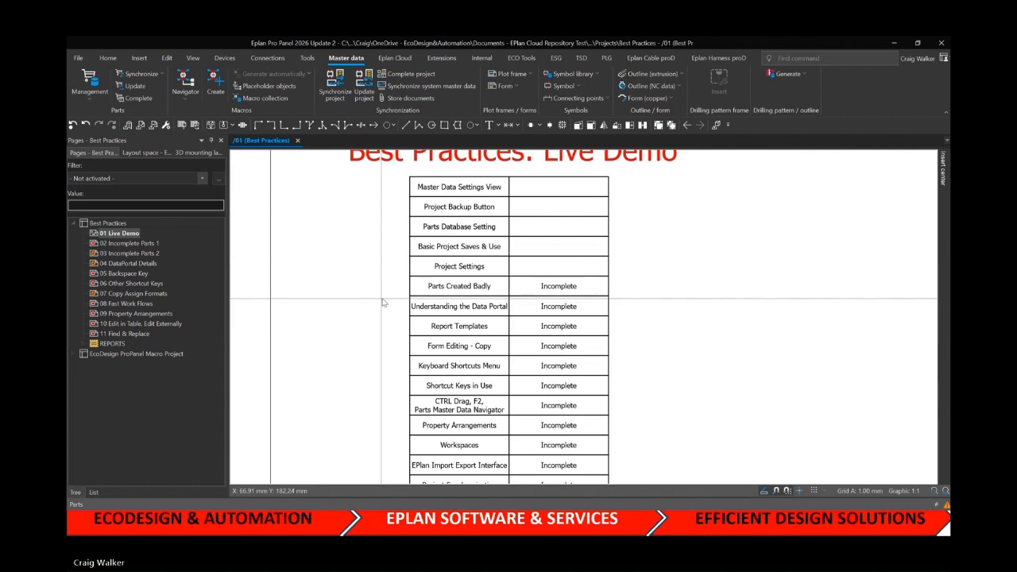
On page 02 Incomplete Parts 1, examine the overview and properties of the part assigned to -Q1, and cancel out
left_click(141, 244)
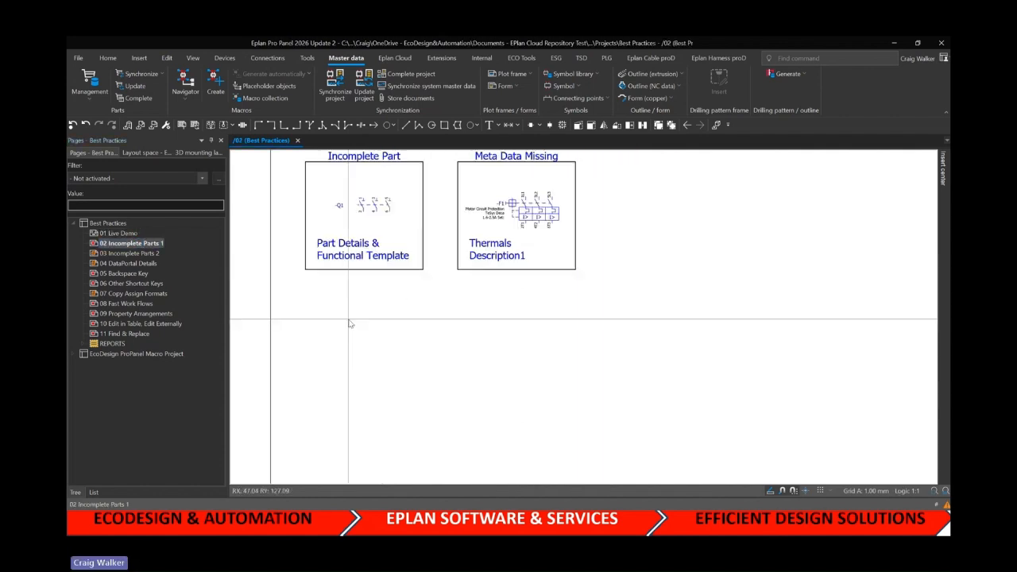
scroll(324, 332, "up", 3)
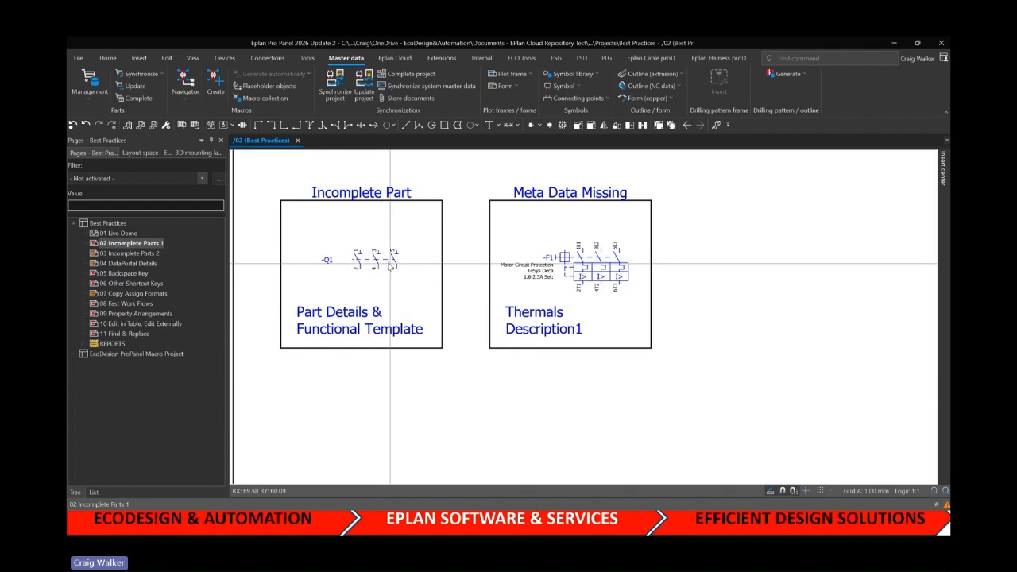
left_click(380, 259)
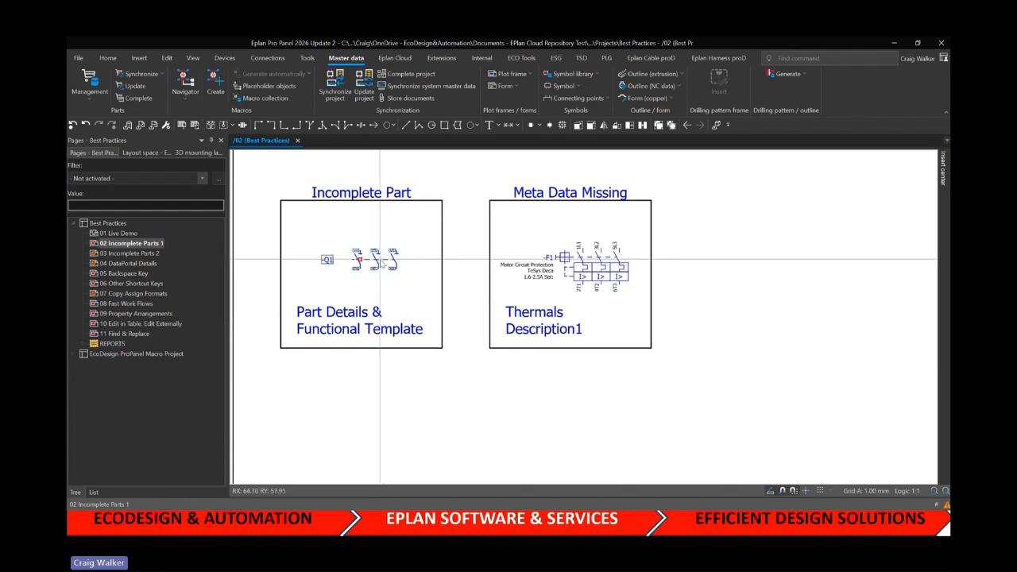
double_click(380, 259)
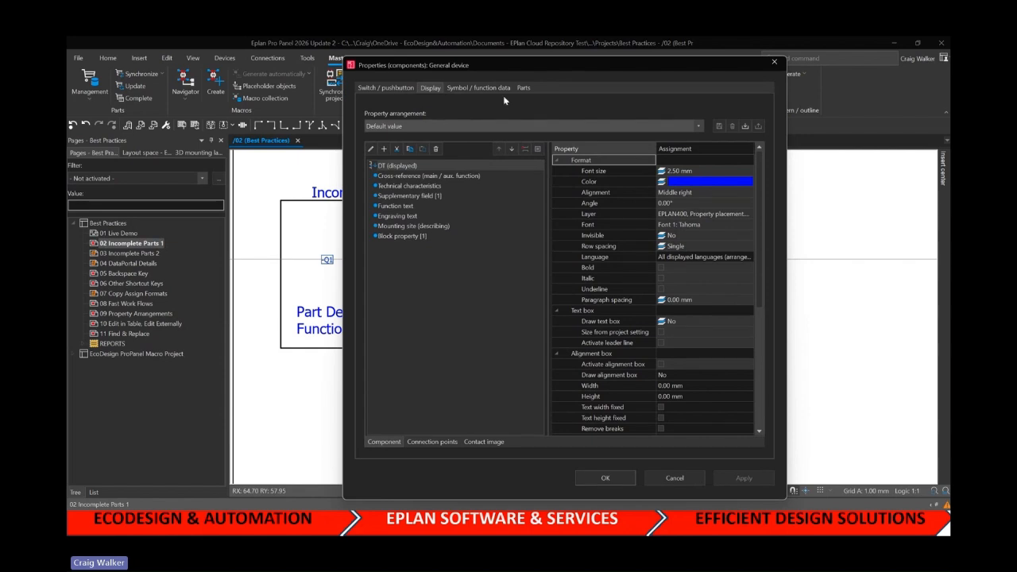
left_click(522, 88)
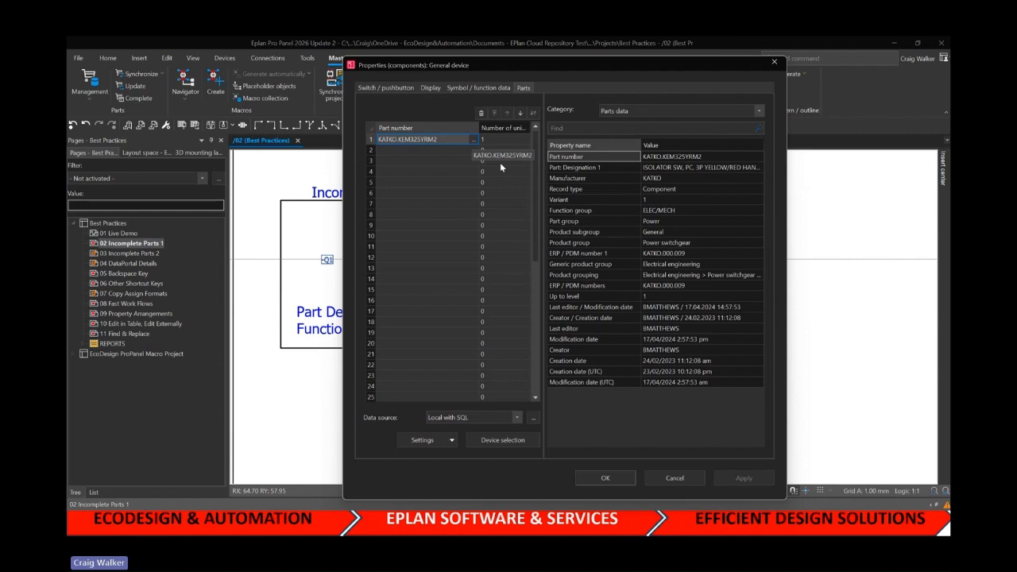
left_click(475, 140)
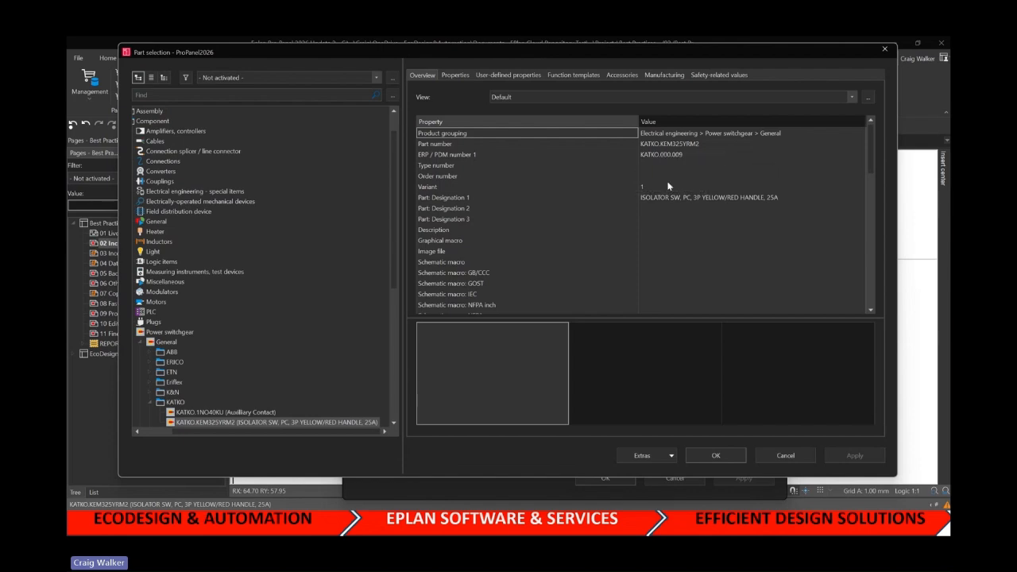
left_click(455, 76)
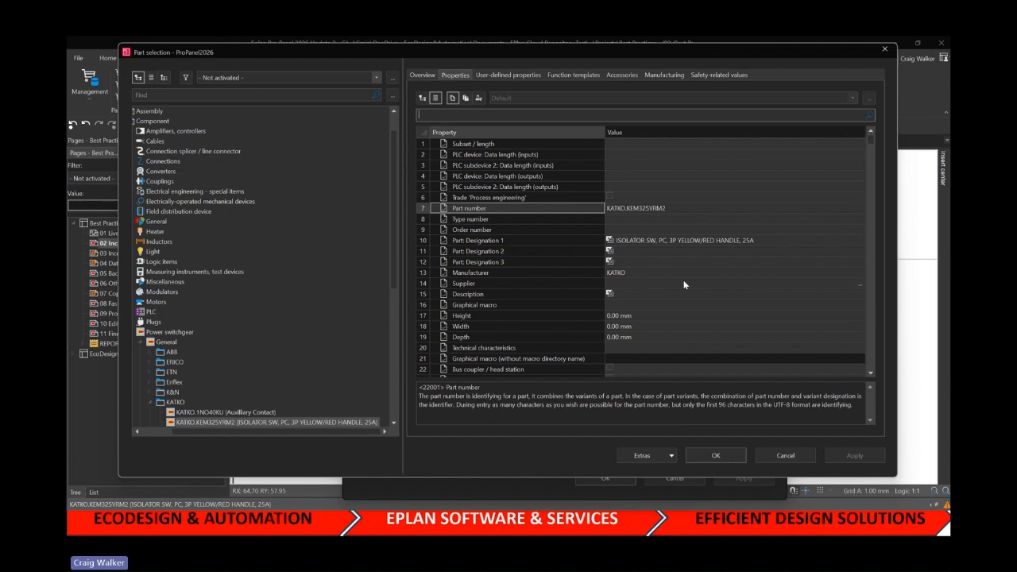
left_click(786, 456)
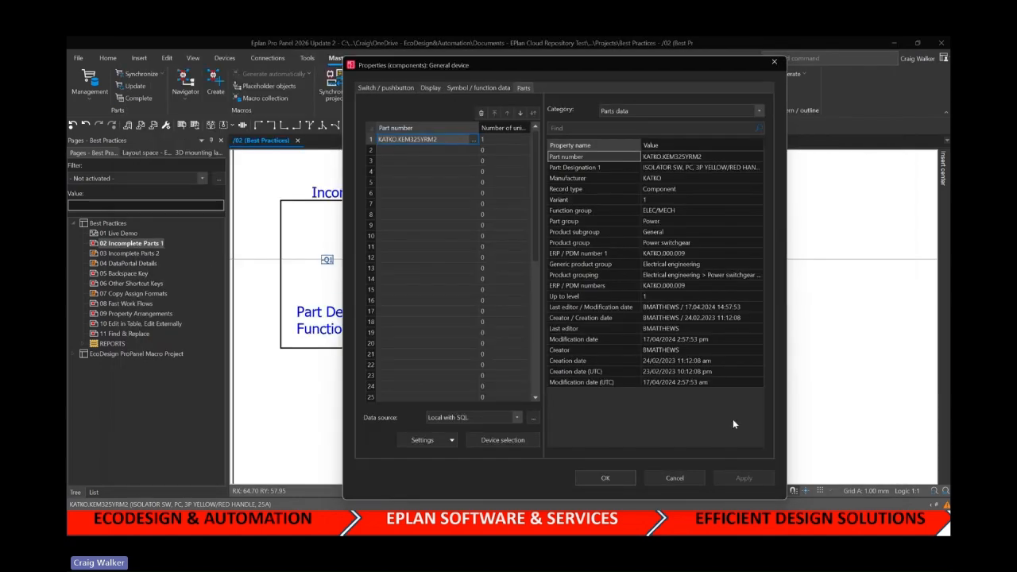
left_click(680, 477)
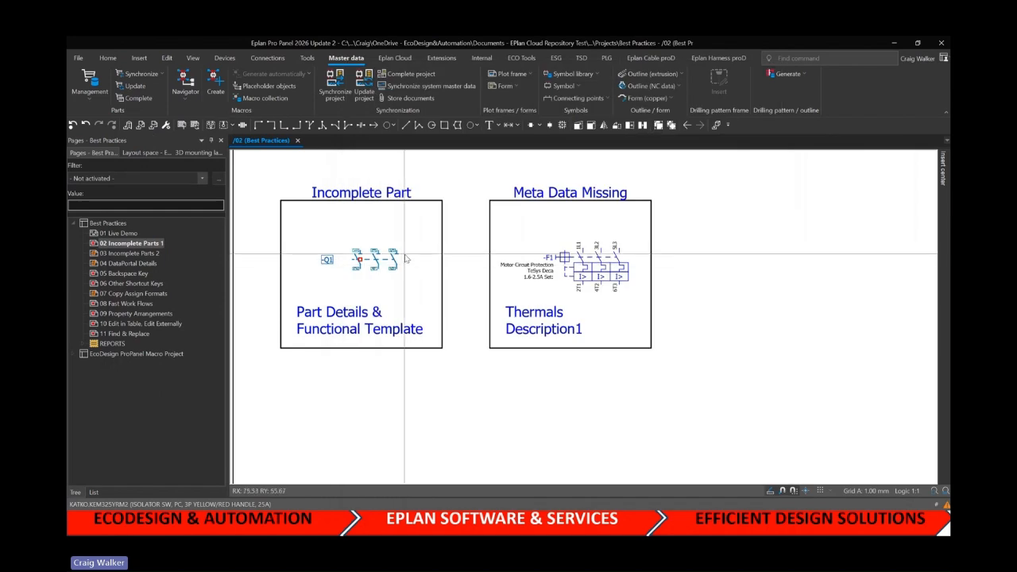
Open the part assigned to -F1 under Meta Data Missing, search its properties for "max", and cancel out
double_click(569, 267)
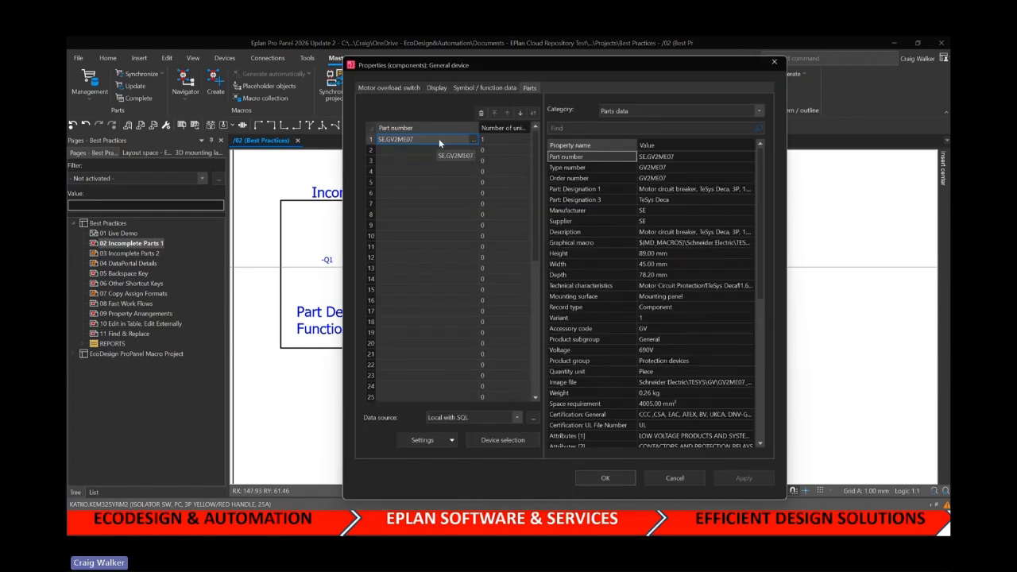
left_click(471, 139)
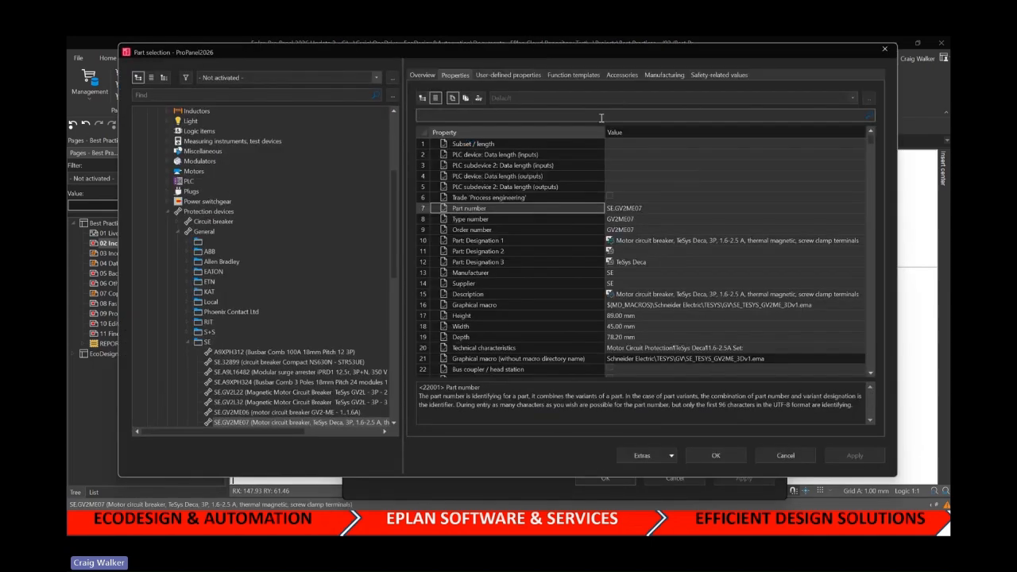
type("max")
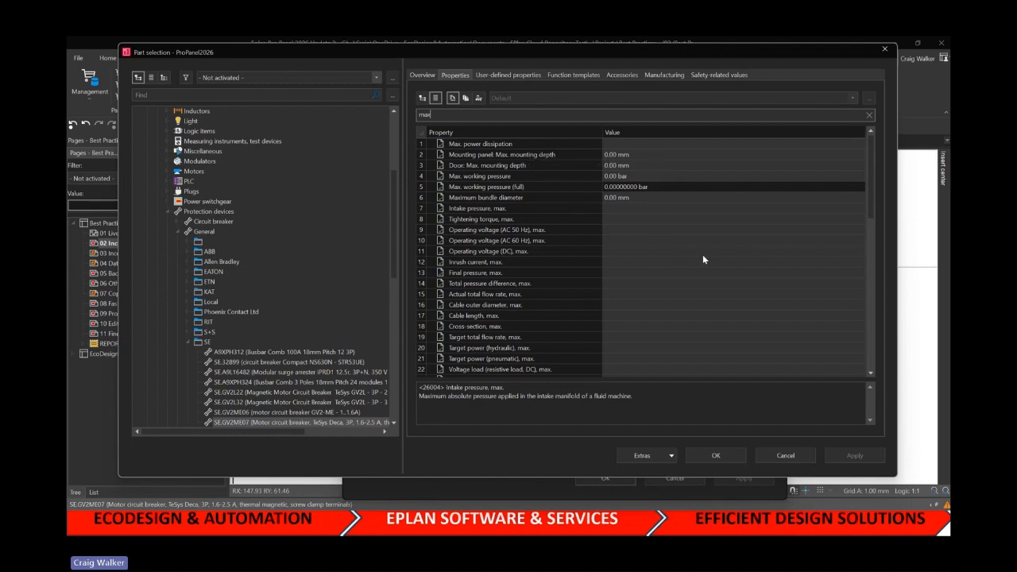
left_click(797, 455)
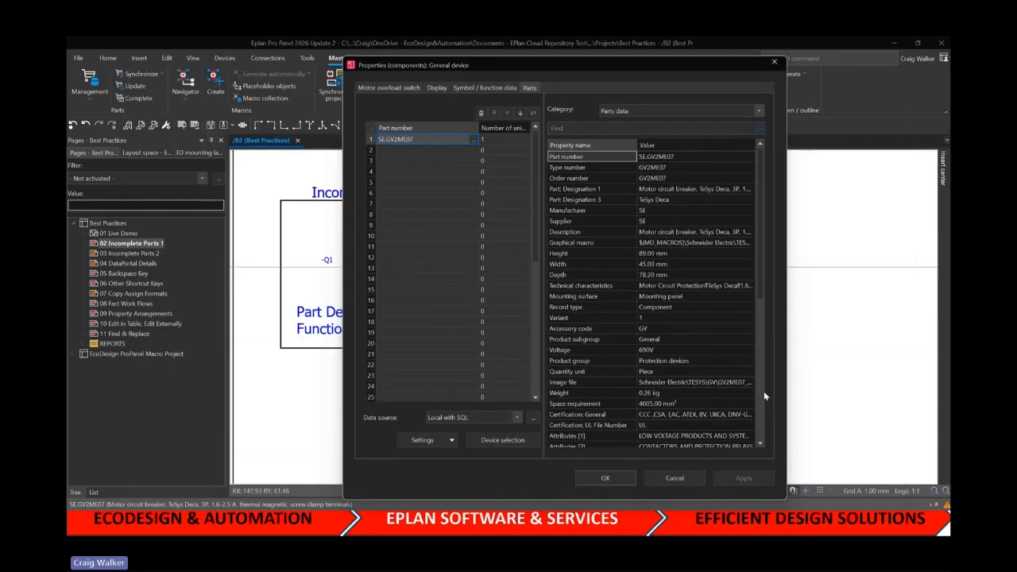
left_click(675, 479)
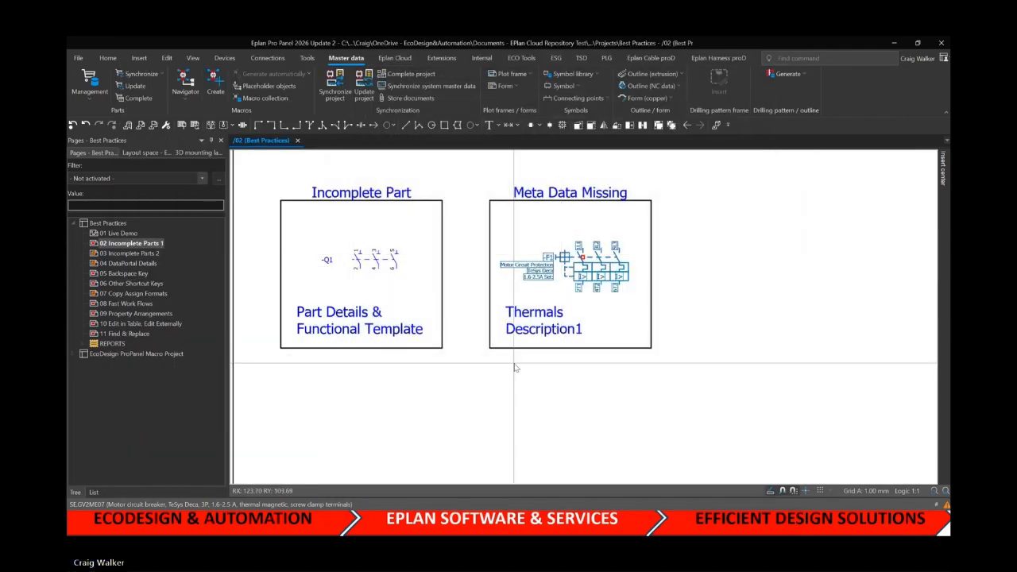
On page 03 Incomplete Parts 2, compare the plain outline placements with the detailed breaker and terminal graphics
scroll(512, 369, "down", 3)
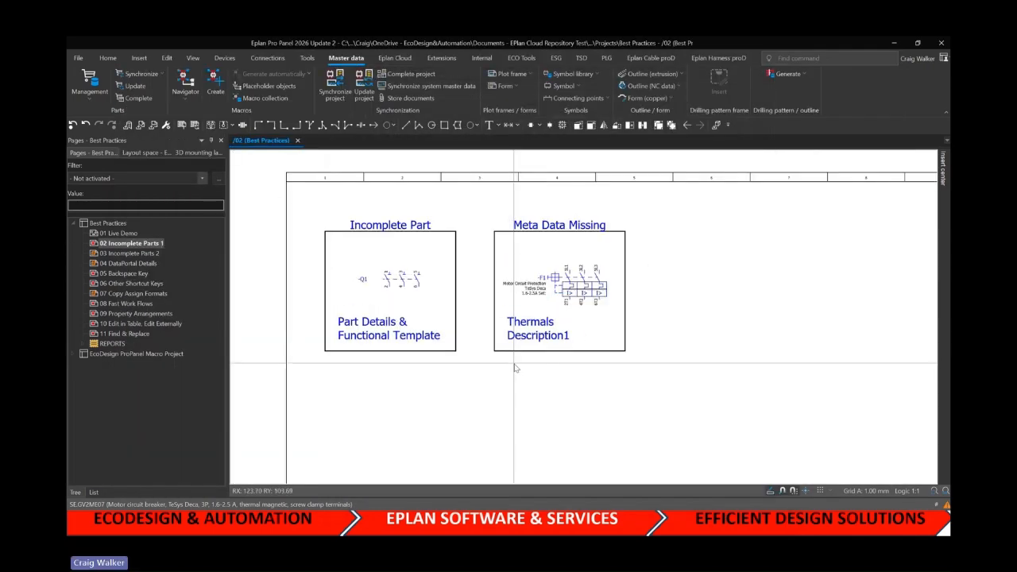
left_click(129, 253)
middle_click_drag(359, 363, 340, 318)
scroll(410, 395, "up", 2)
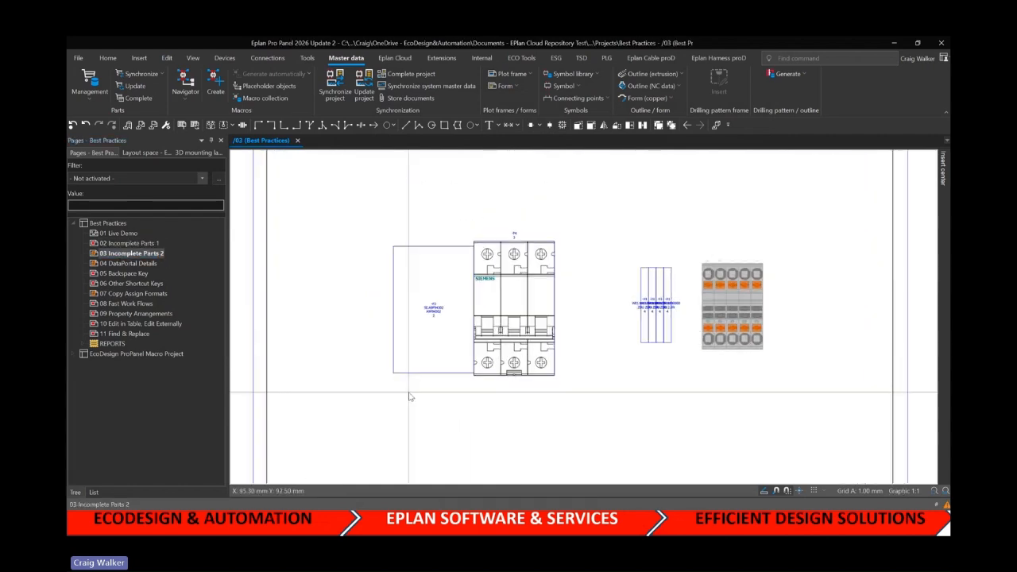
mouse_move(409, 395)
middle_mouse_down()
mouse_move(360, 426)
mouse_move(397, 398)
middle_mouse_up()
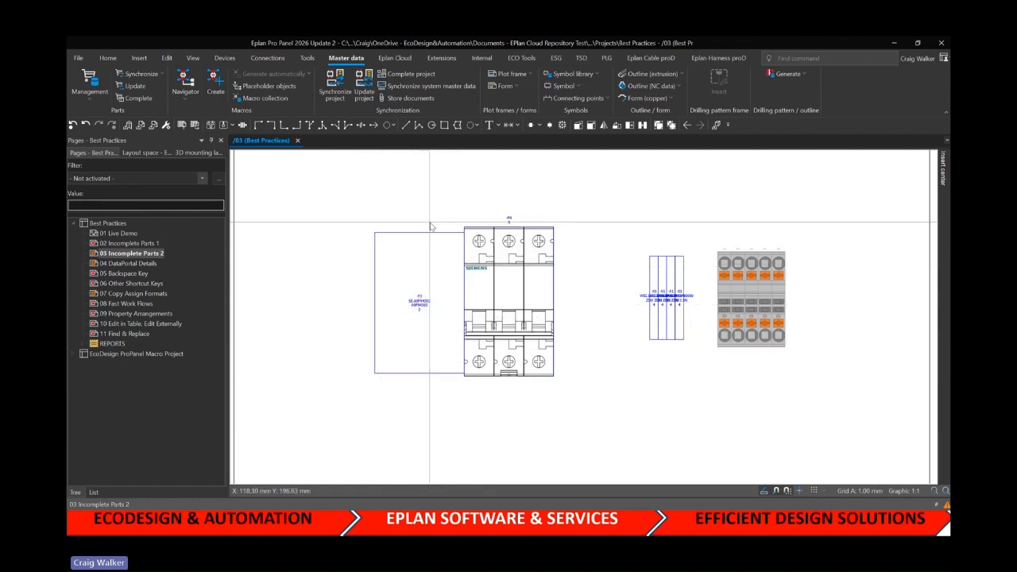
left_click_drag(642, 236, 695, 372)
left_click(700, 374)
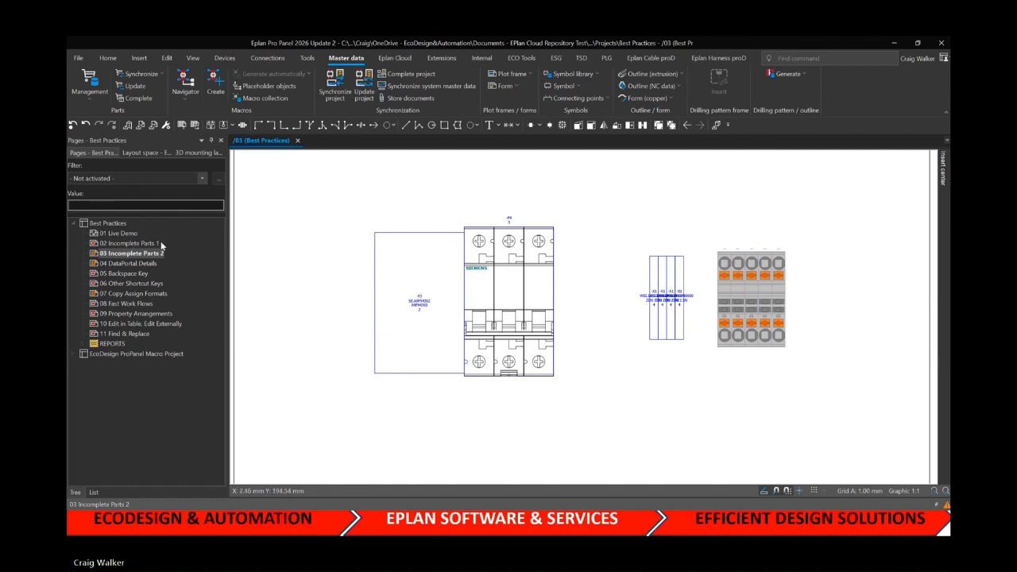
Open page 04 DataPortal Details and examine the explanations of the available data types
left_click(127, 263)
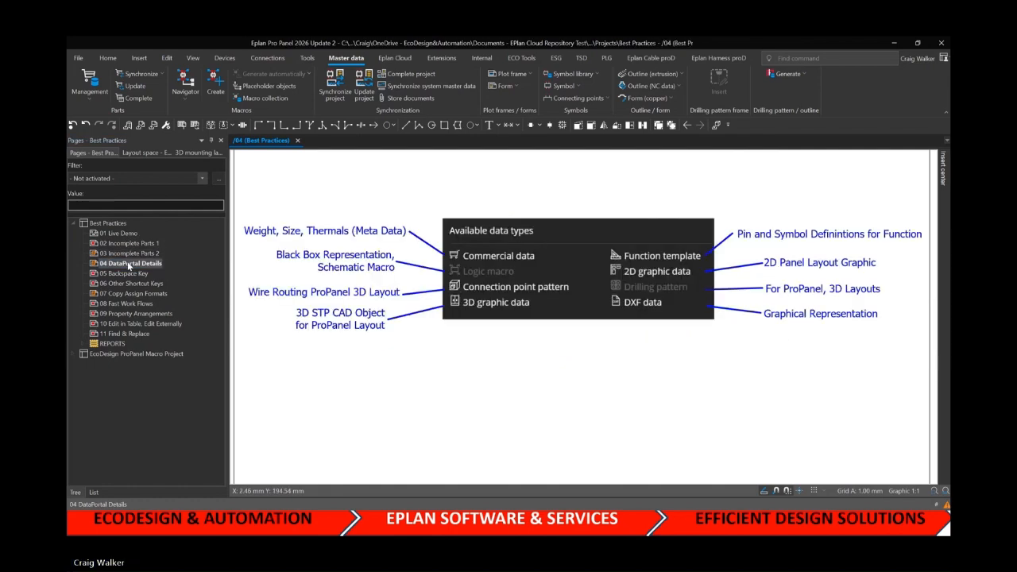
mouse_move(432, 364)
middle_mouse_down()
mouse_move(443, 394)
mouse_move(476, 405)
middle_mouse_up()
scroll(474, 392, "down", 1)
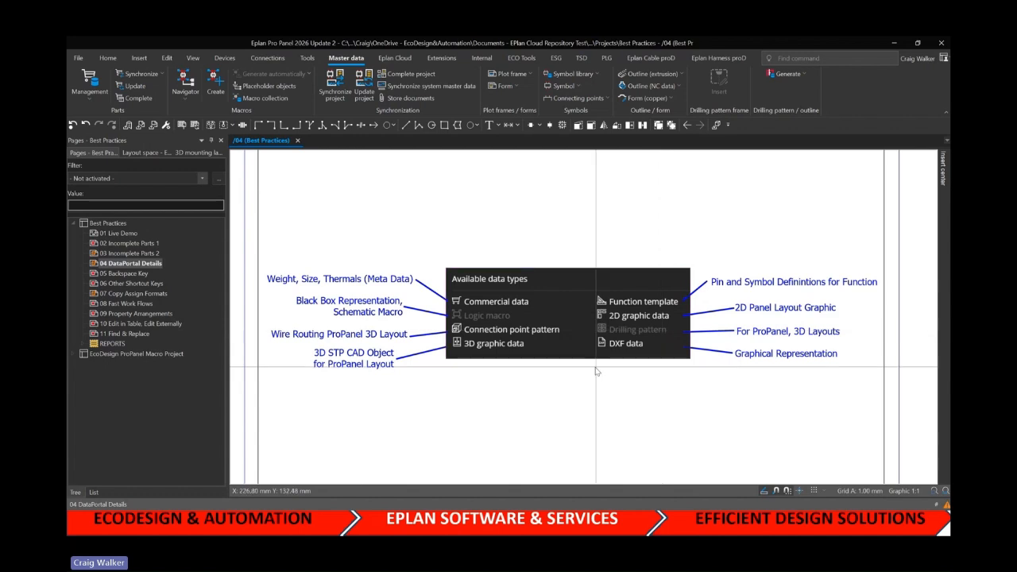
Open the Data Portal, check the data types offered for the first listed Rittal part, and close the portal
left_click(395, 58)
left_click(117, 86)
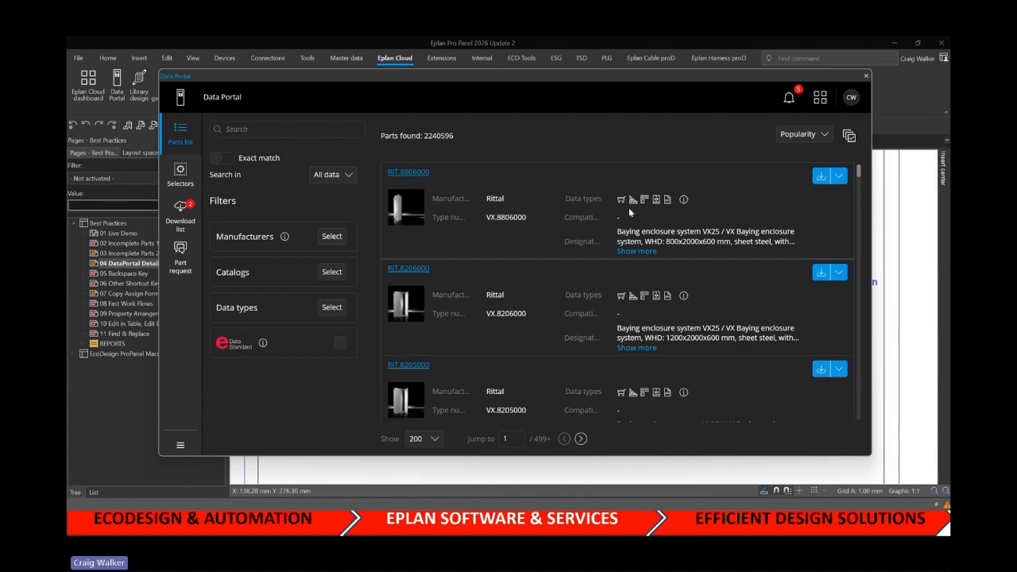
mouse_move(684, 201)
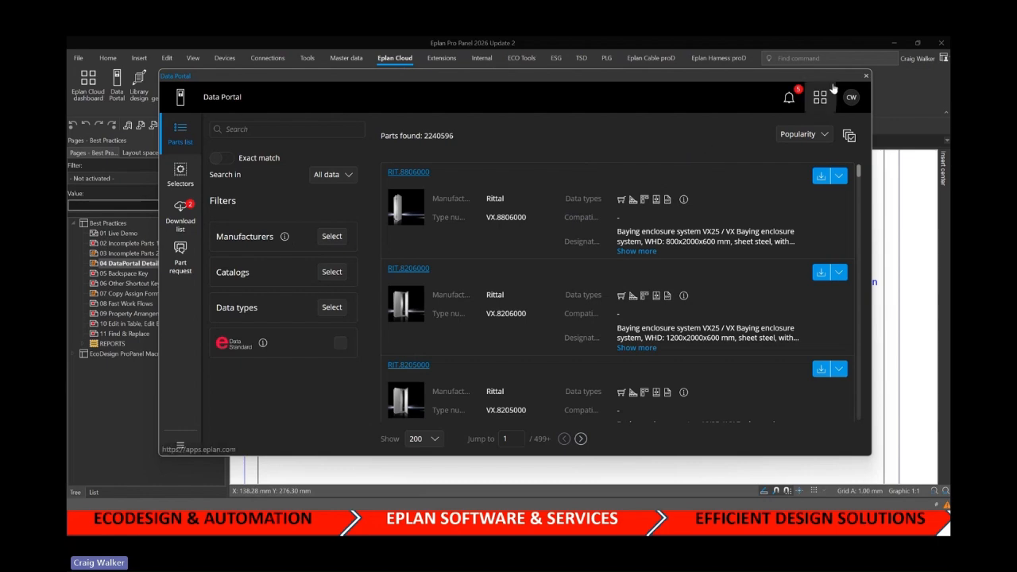
left_click(866, 76)
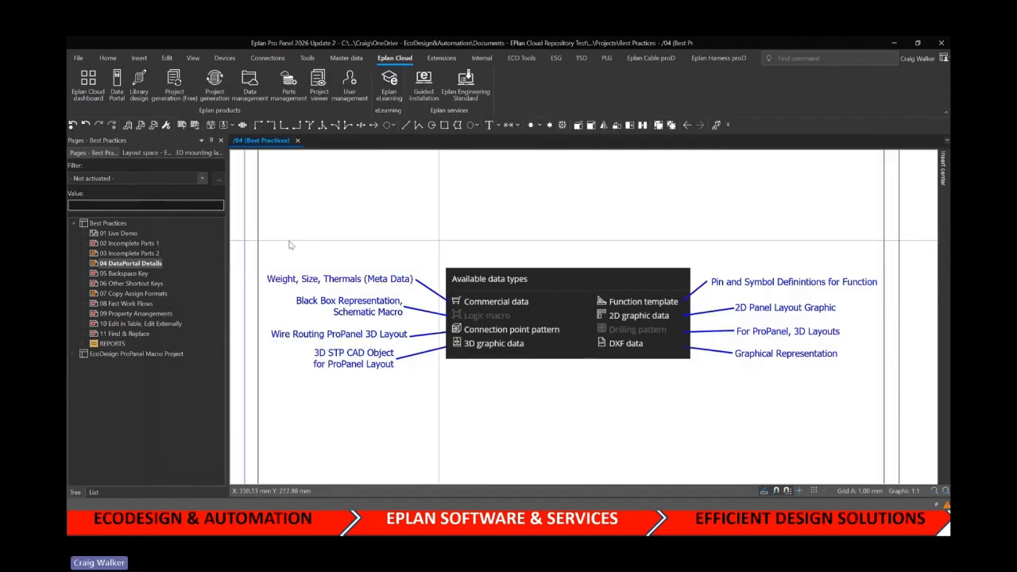
Return to page 01 Live Demo and delete the Incomplete statuses for Parts Created Badly and Understanding the Data Portal
left_click(115, 233)
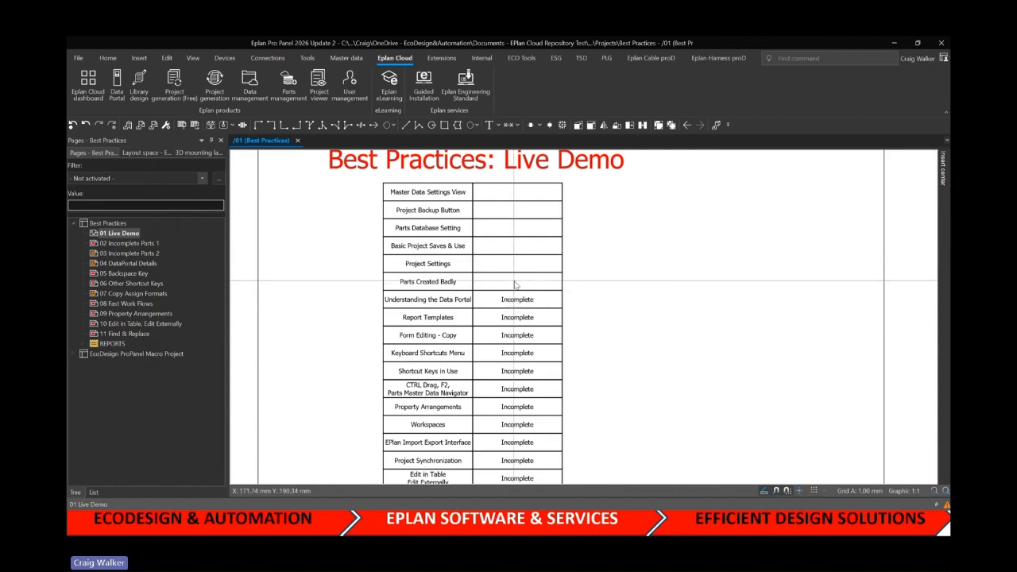
key("Delete")
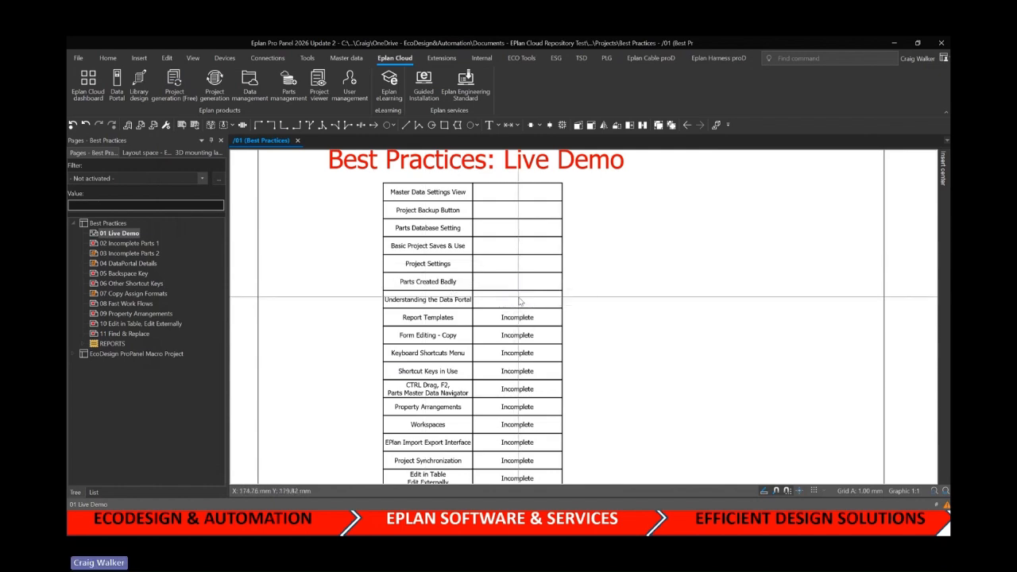
Open page 10 PARTS LIST under REPORTS and check its template and generated report entry in the project's Reports dialog
left_click(83, 343)
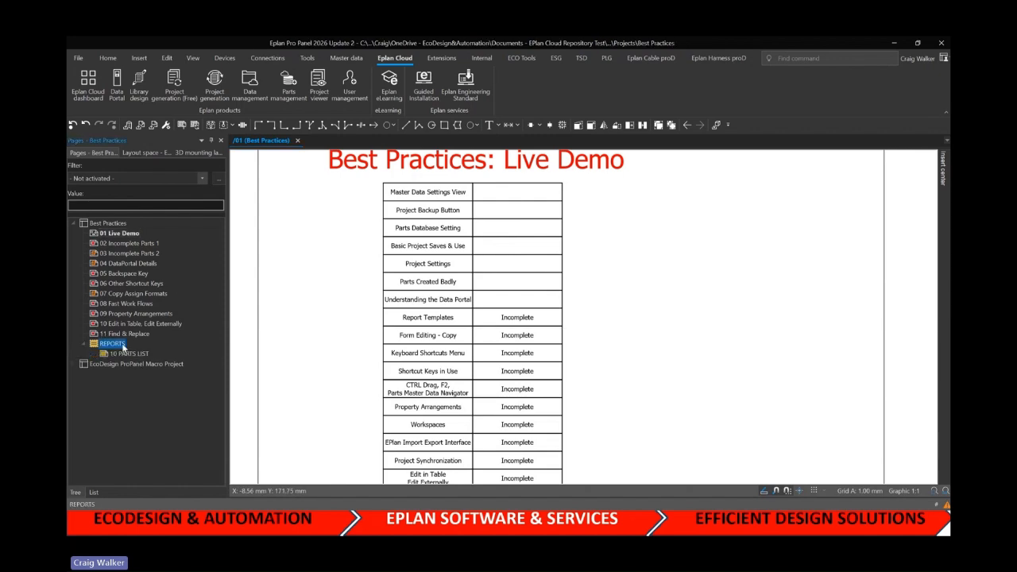
left_click(129, 354)
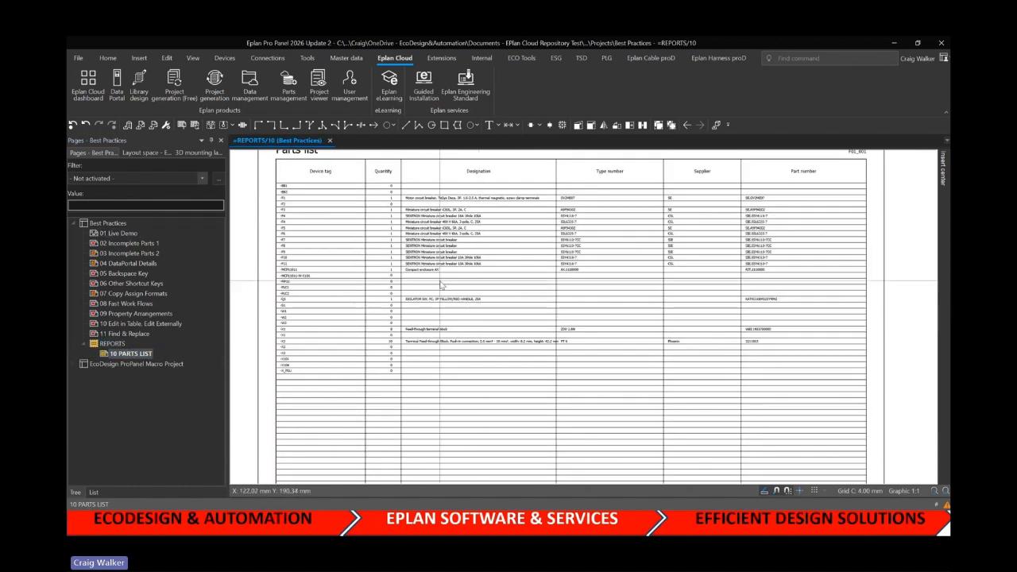
scroll(379, 240, "up", 2)
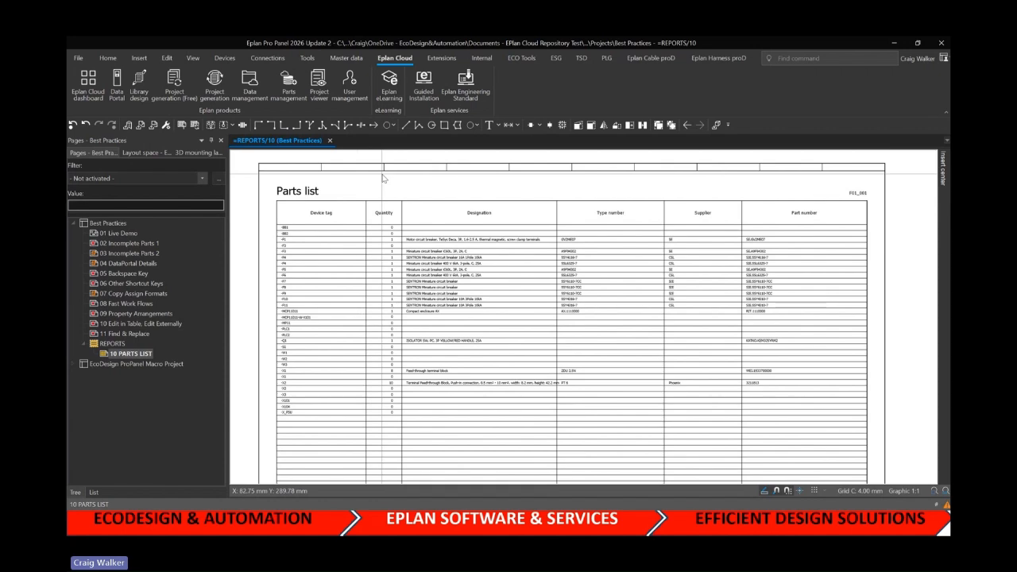
left_click(313, 59)
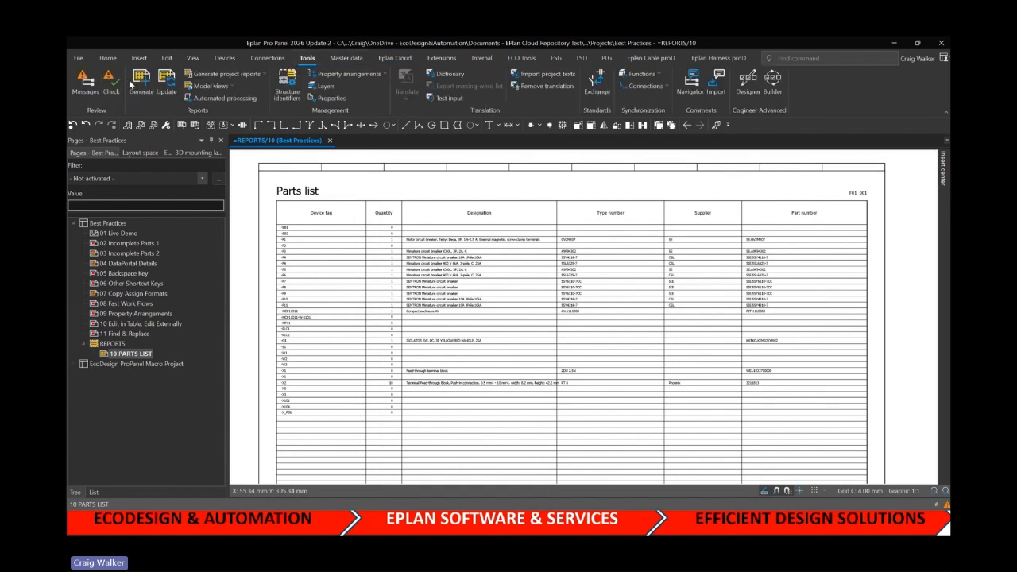
left_click(141, 81)
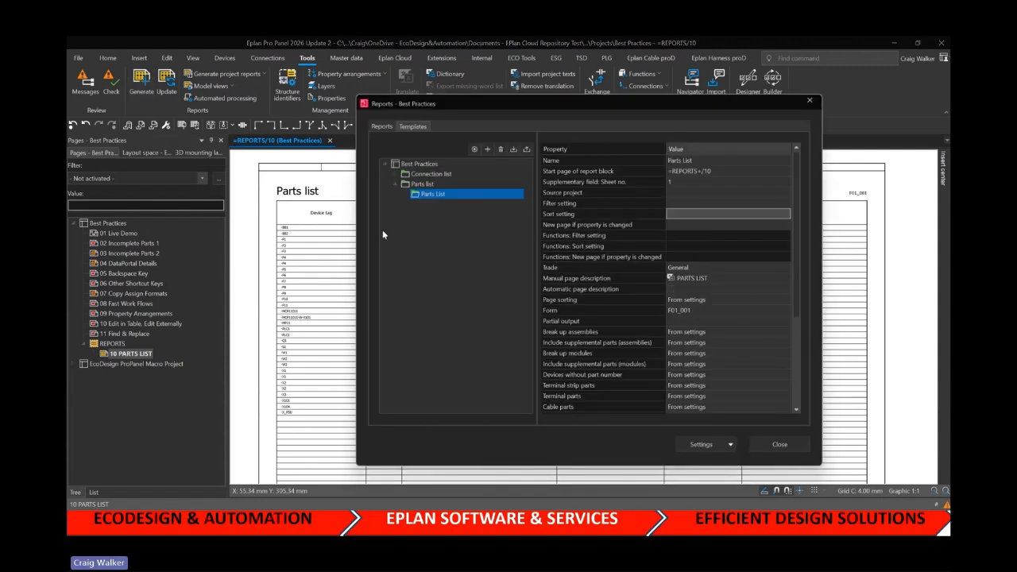
left_click(382, 126)
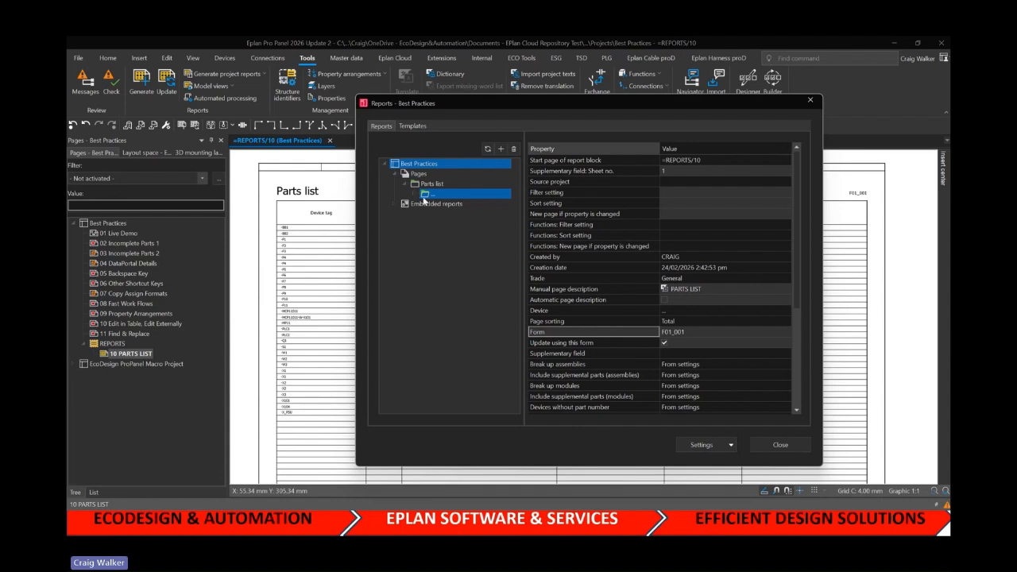
left_click(775, 448)
Delete page 10 PARTS LIST from the REPORTS structure of the Best Practices project
left_click(127, 354)
right_click(131, 354)
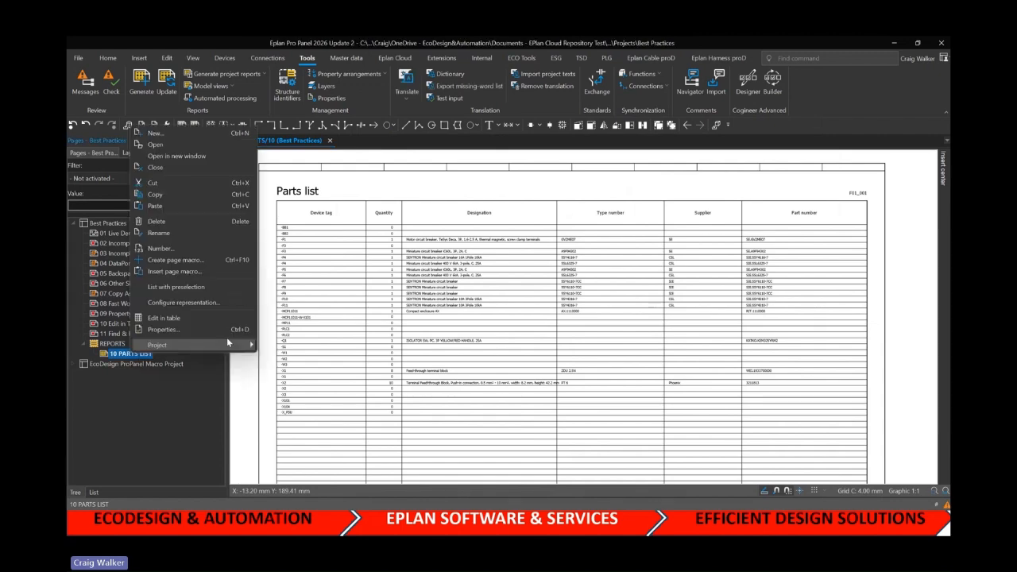
left_click(198, 222)
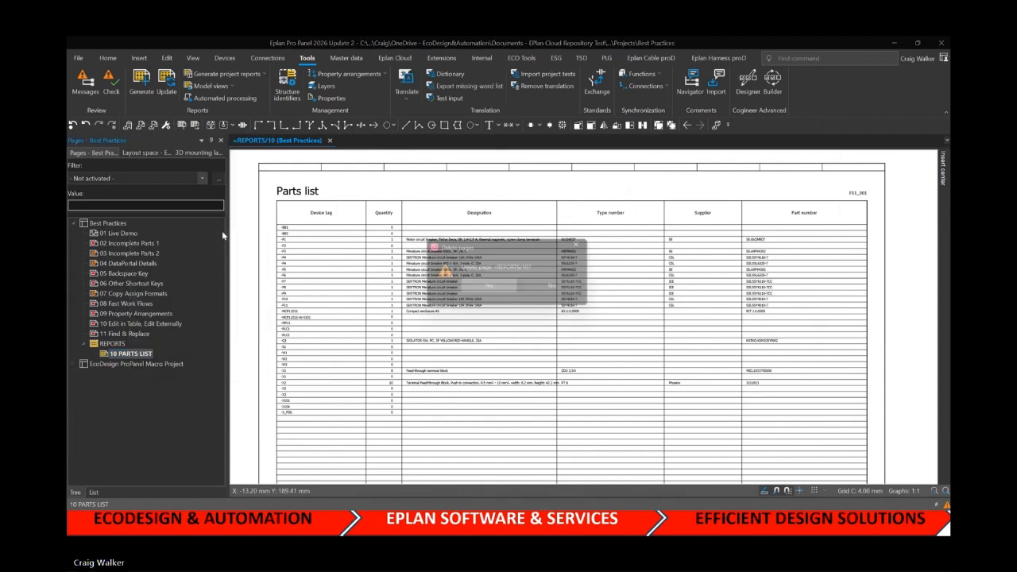
left_click(485, 288)
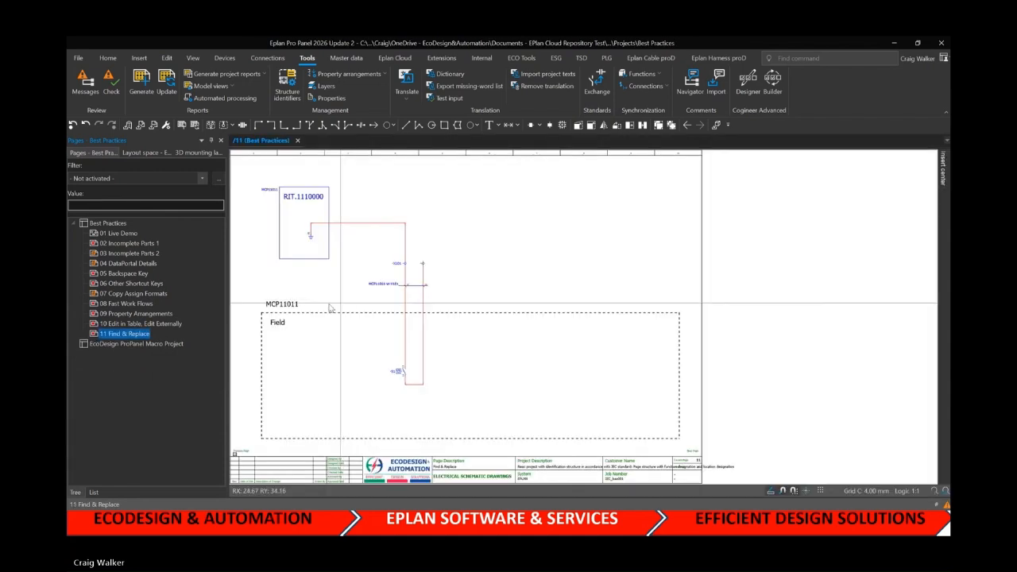
Generate the parts list report again from the Parts List template of the Best Practices project
left_click(141, 81)
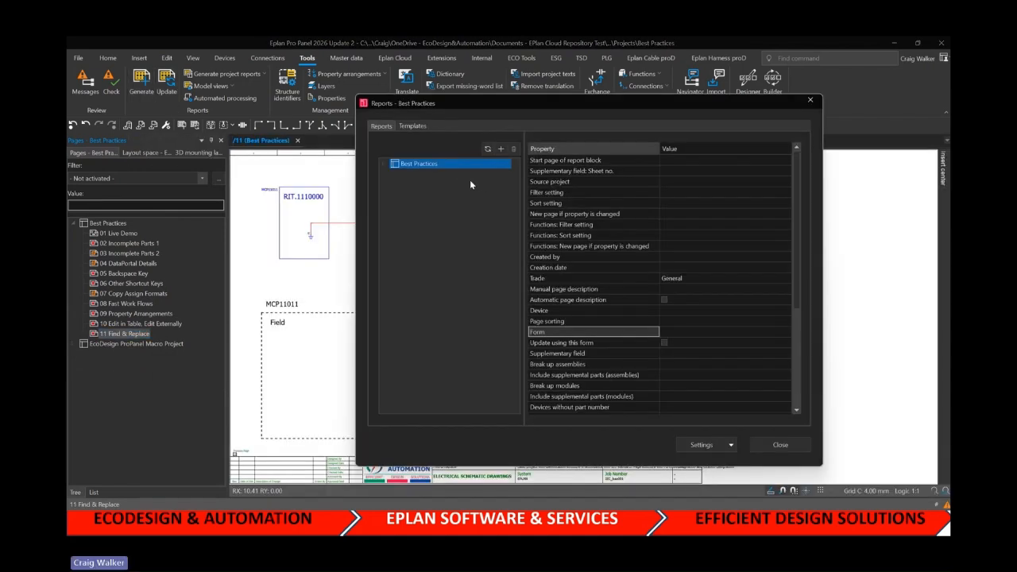
left_click(385, 163)
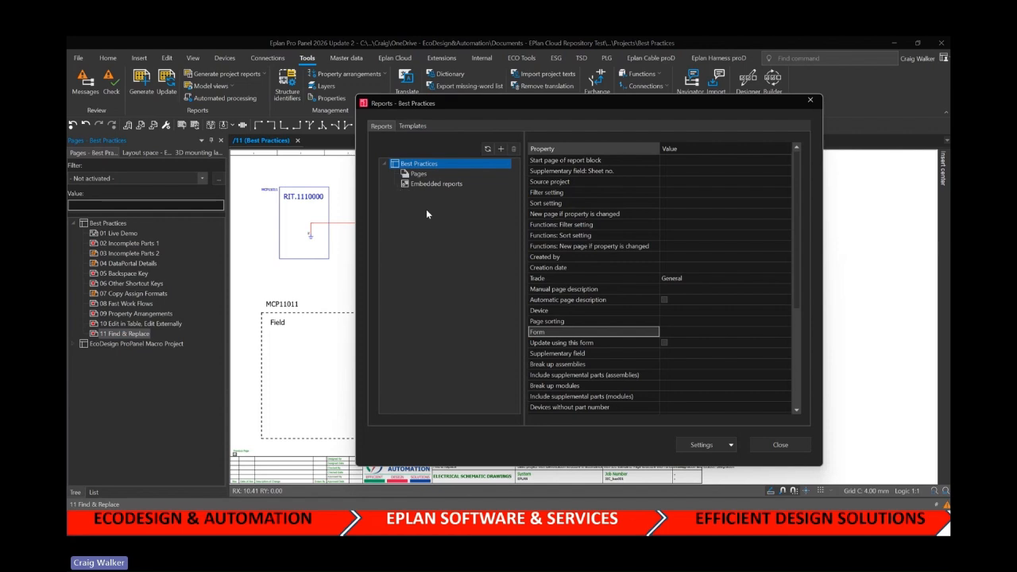
left_click(413, 125)
left_click(386, 164)
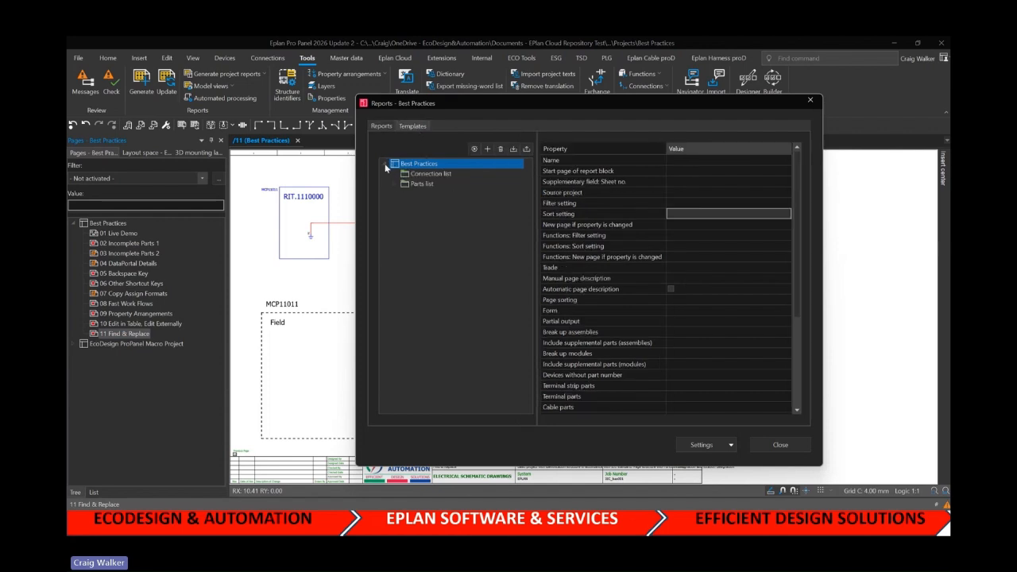
left_click(391, 173)
left_click(393, 193)
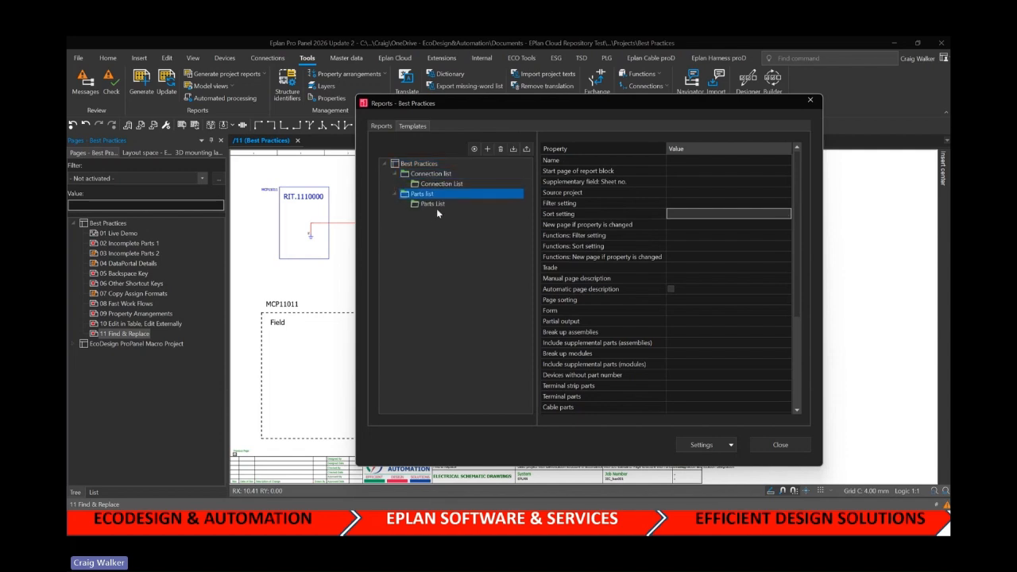
left_click(434, 204)
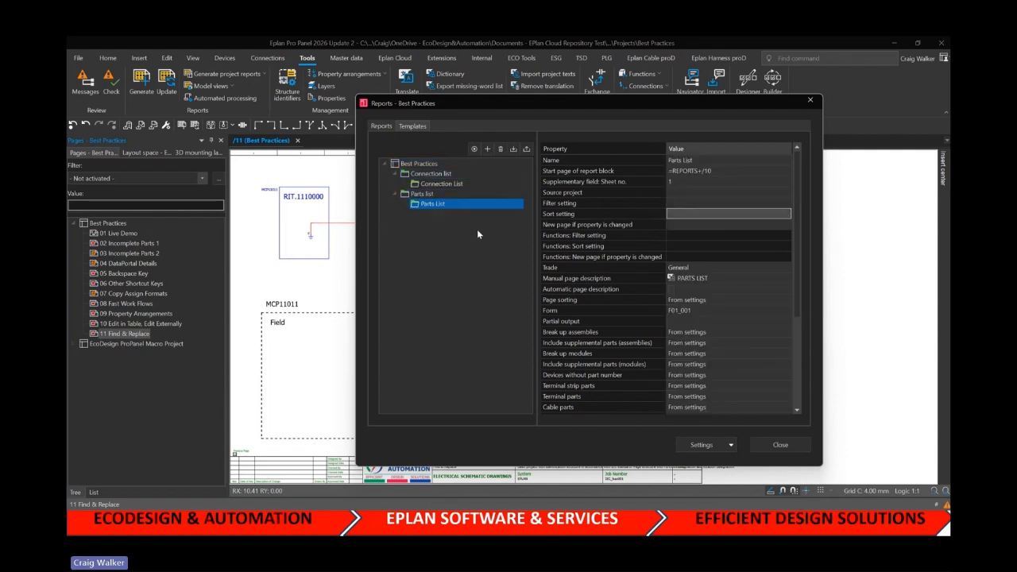
left_click(472, 149)
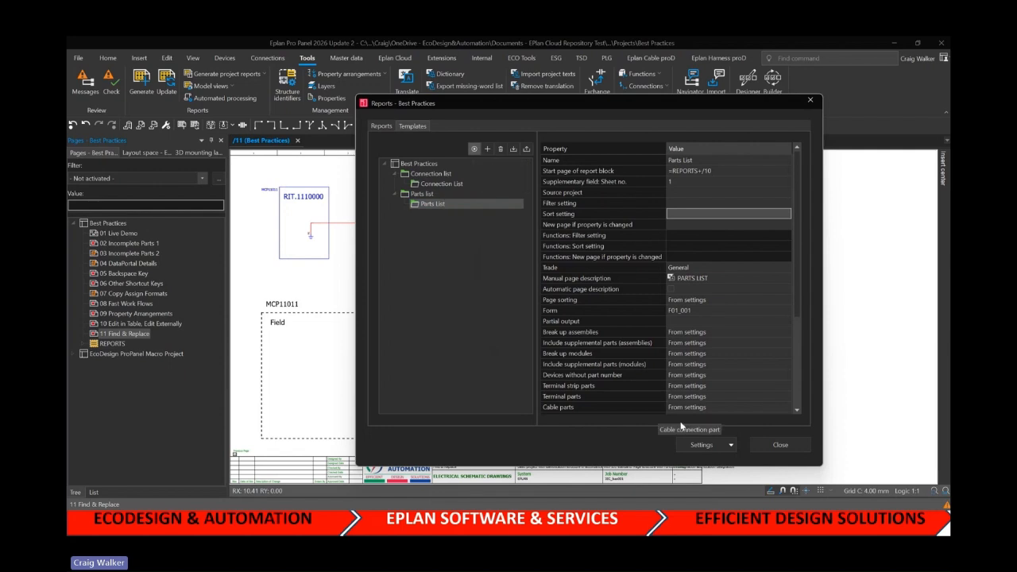
left_click(774, 445)
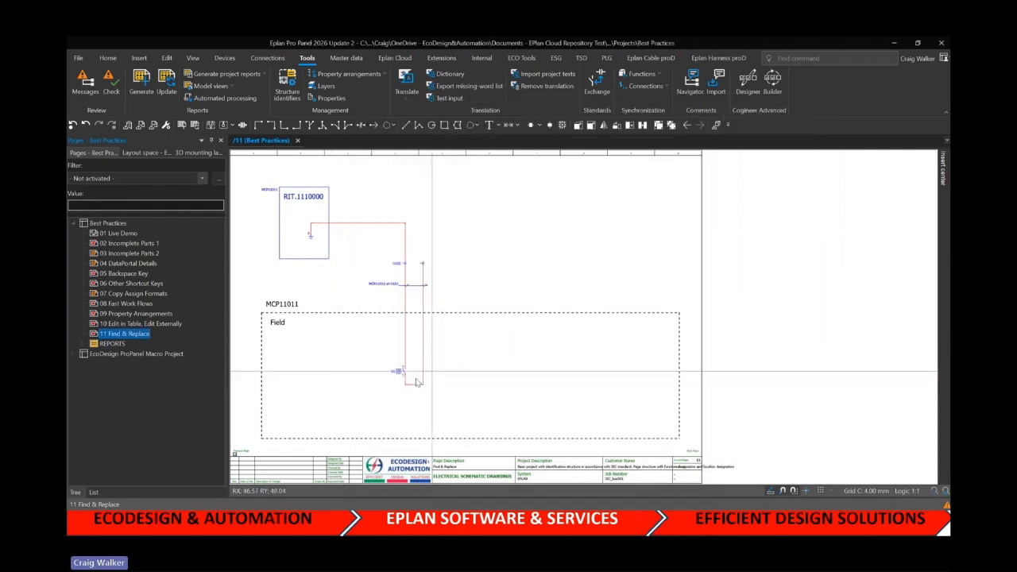
Open the regenerated page 10 PARTS LIST and look over the parts table
left_click(84, 343)
left_click(127, 353)
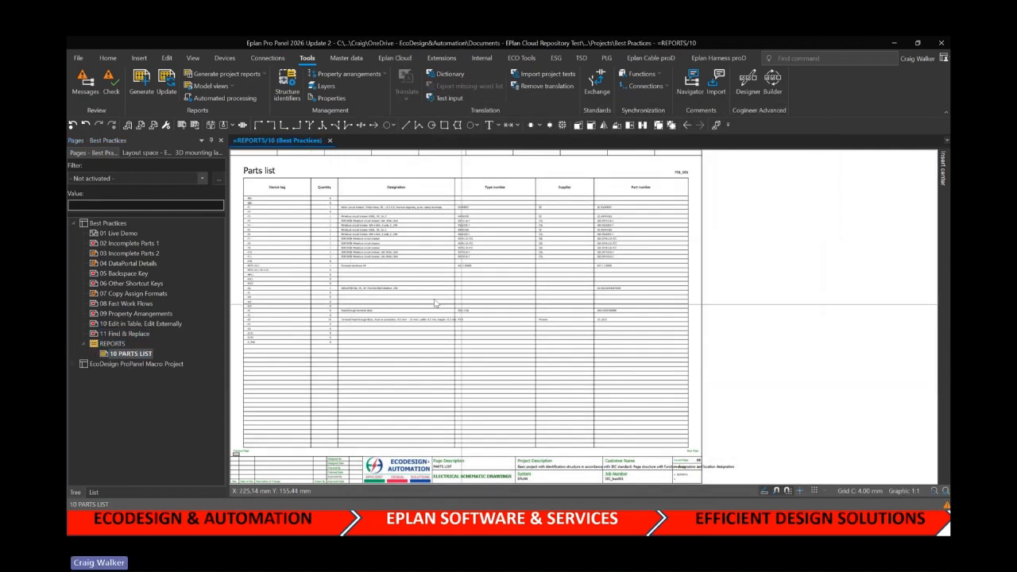
middle_click_drag(399, 289, 433, 306)
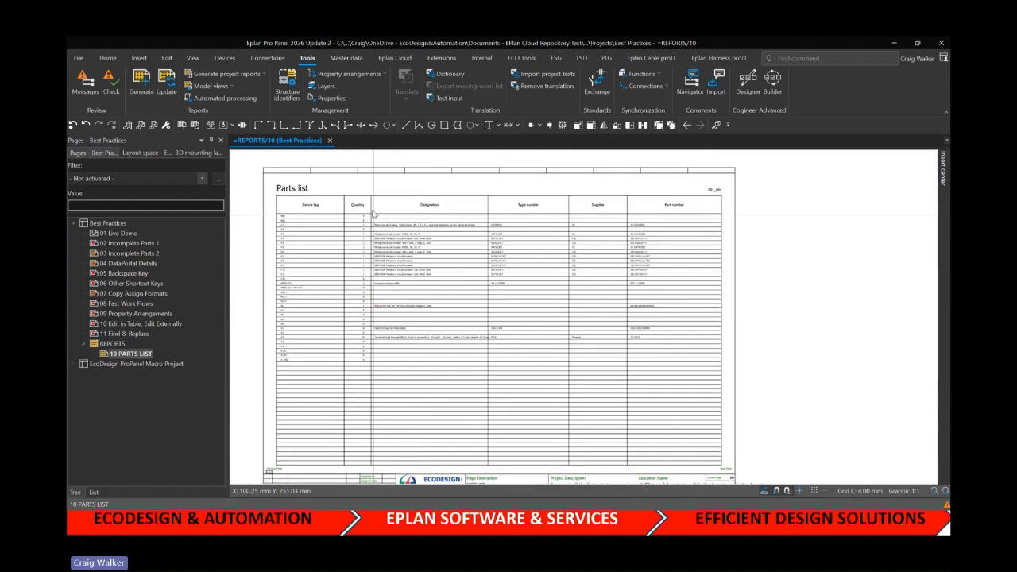
Review the connection list and parts list templates stored in the Best Practices project, and close the Reports dialog
left_click(145, 83)
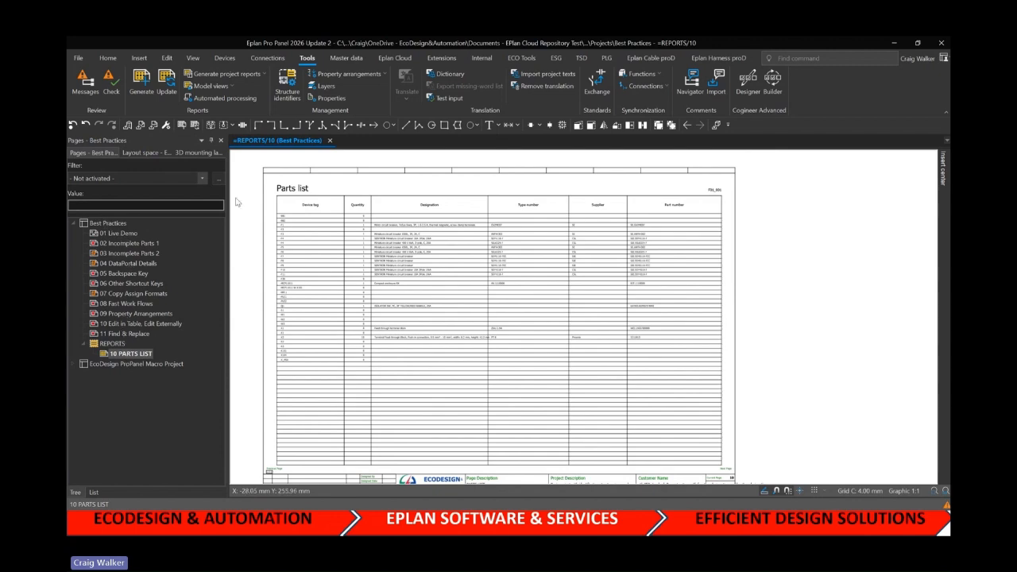
left_click(146, 83)
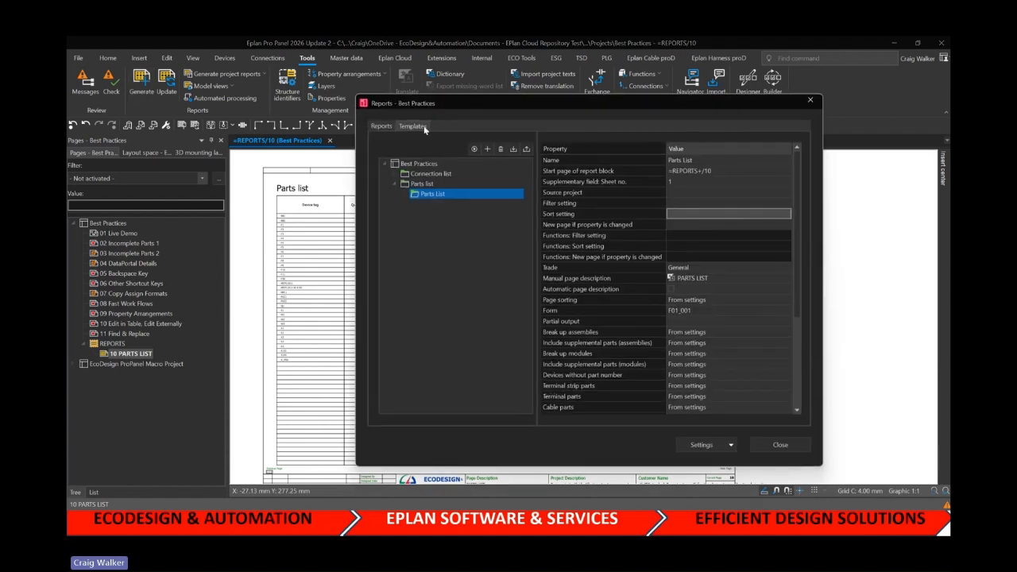
left_click(413, 164)
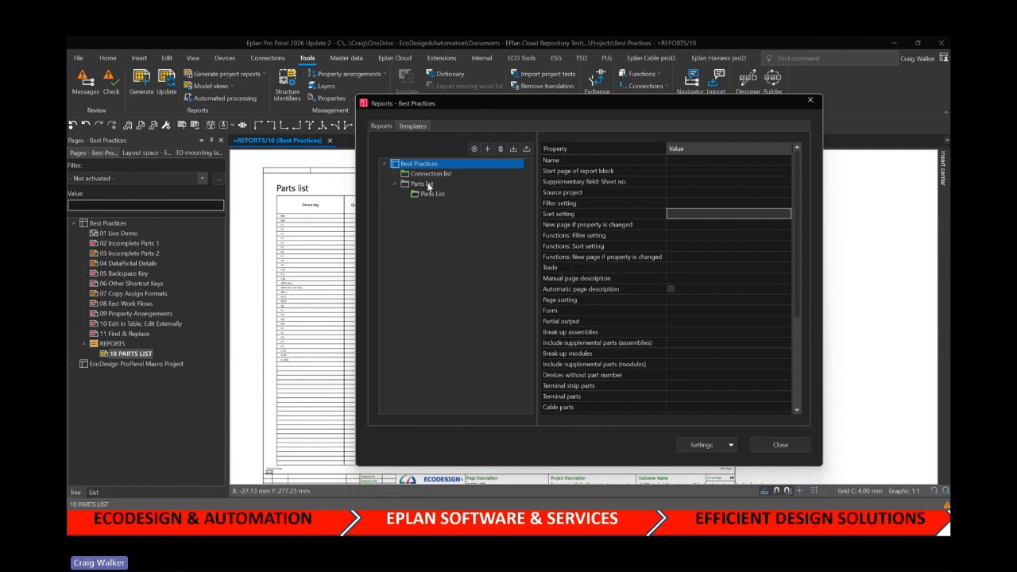
left_click(767, 442)
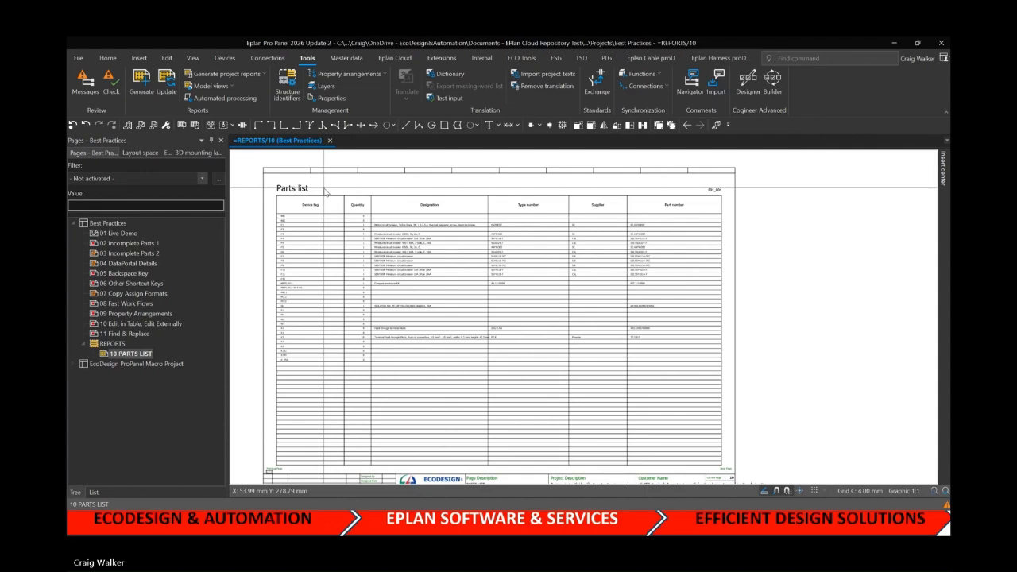
Return to page 01 Live Demo and delete the Incomplete status for Report Templates
left_click(121, 234)
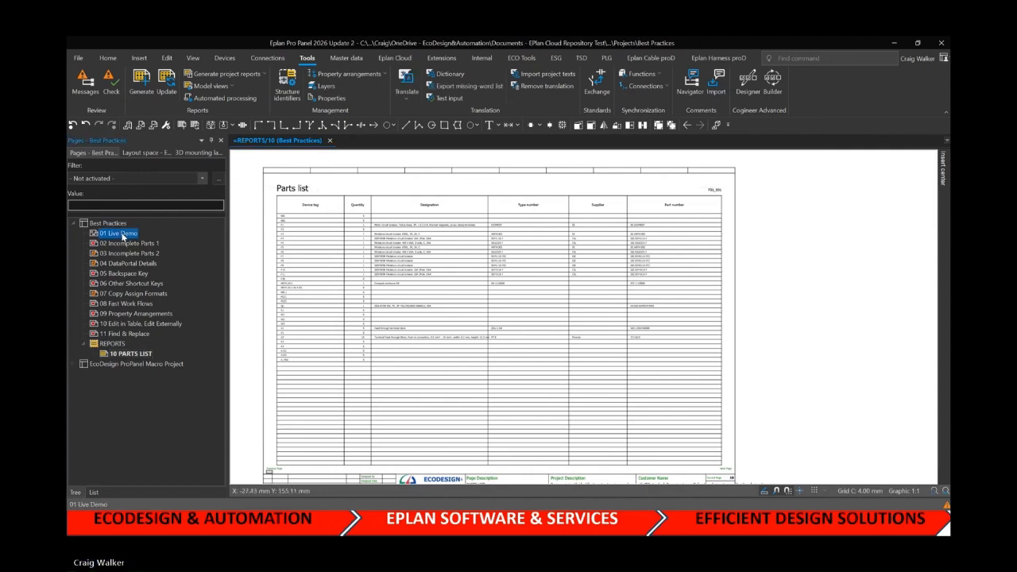
left_click(468, 315)
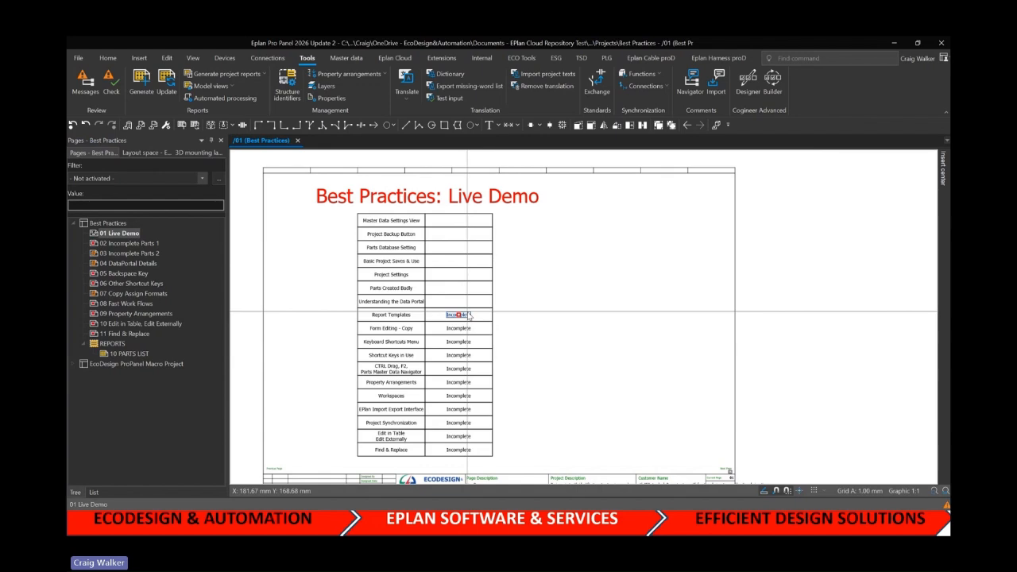
key("Delete")
scroll(604, 366, "up", 2)
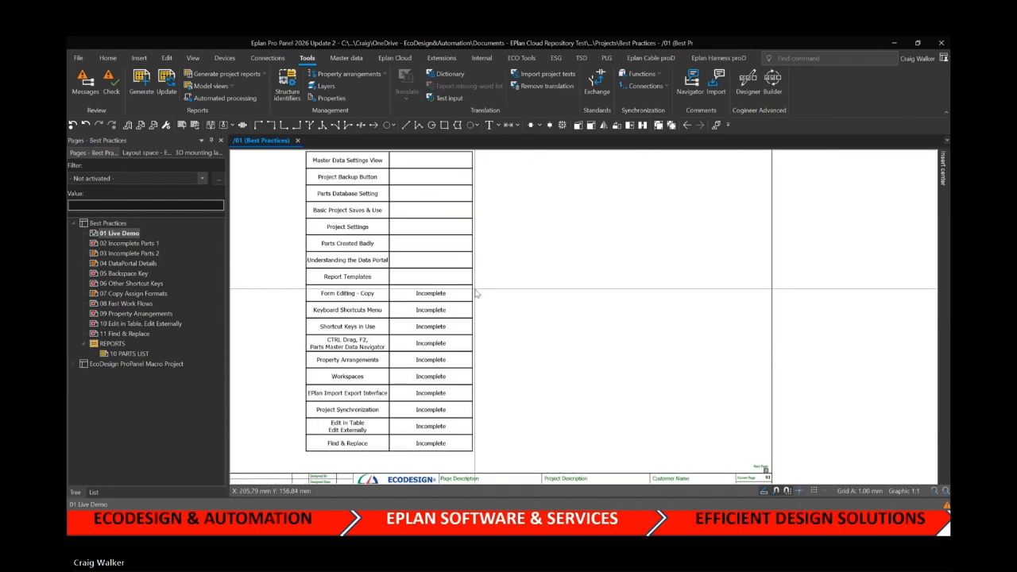
scroll(481, 306, "up", 1)
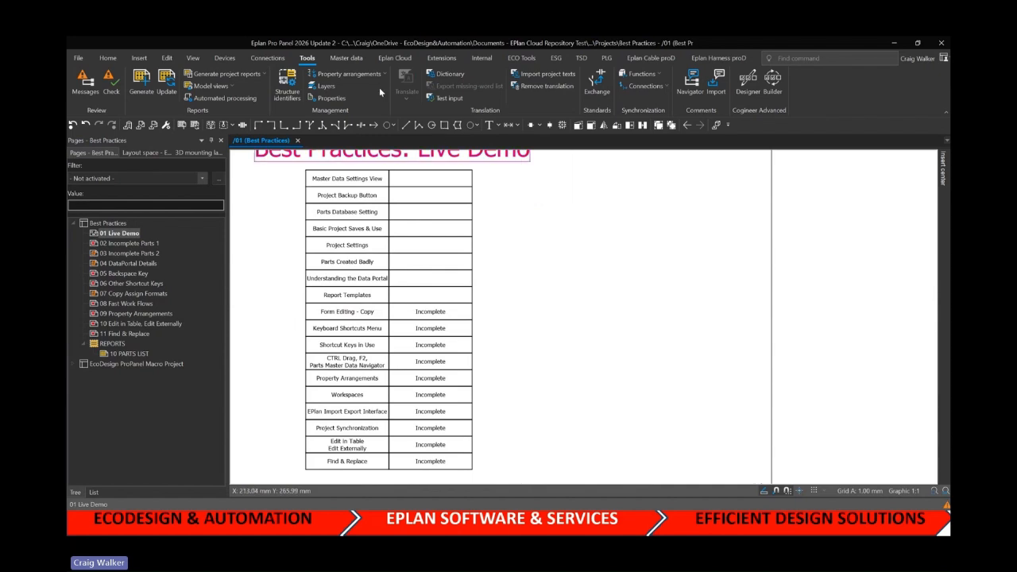
Start copying the connection list form F27_001.f27 from the EPLAN Forms folder
left_click(346, 58)
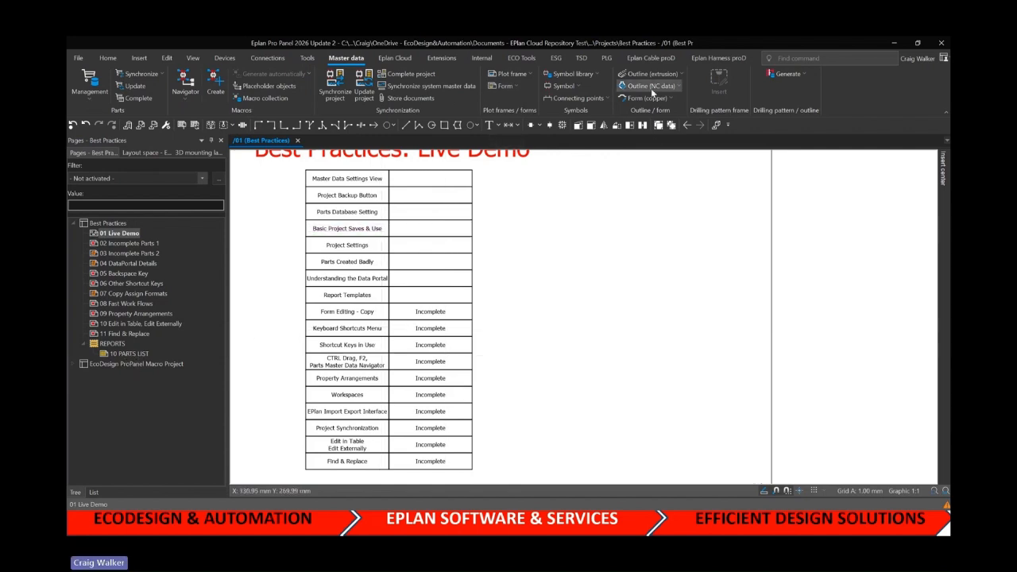
left_click(515, 89)
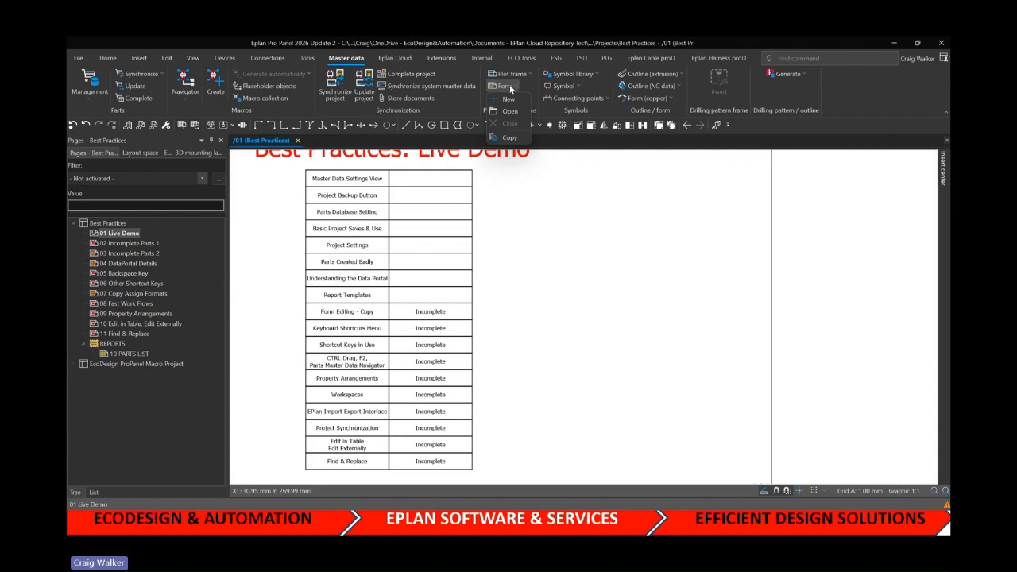
mouse_move(505, 140)
left_click(510, 140)
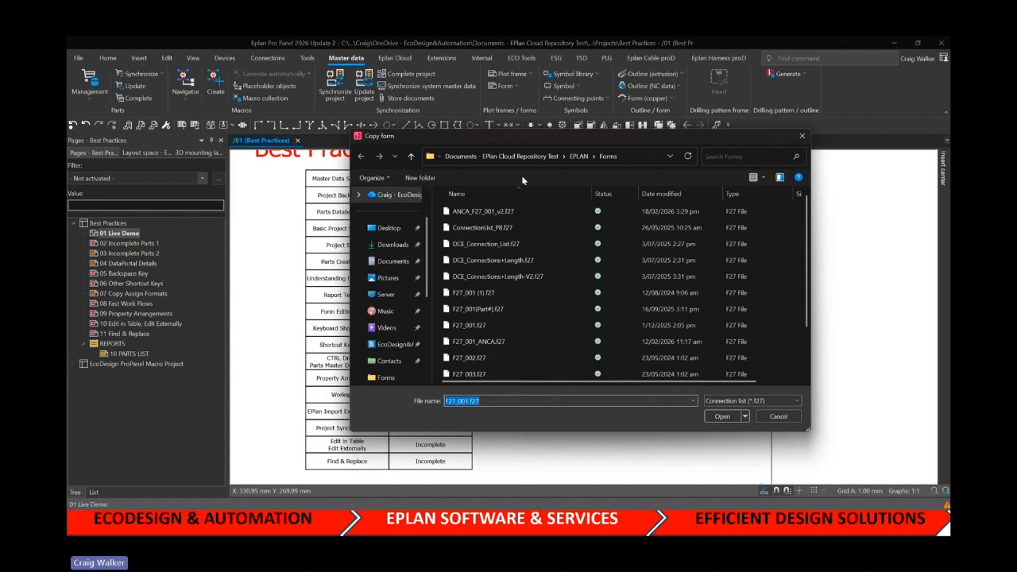
left_click(468, 326)
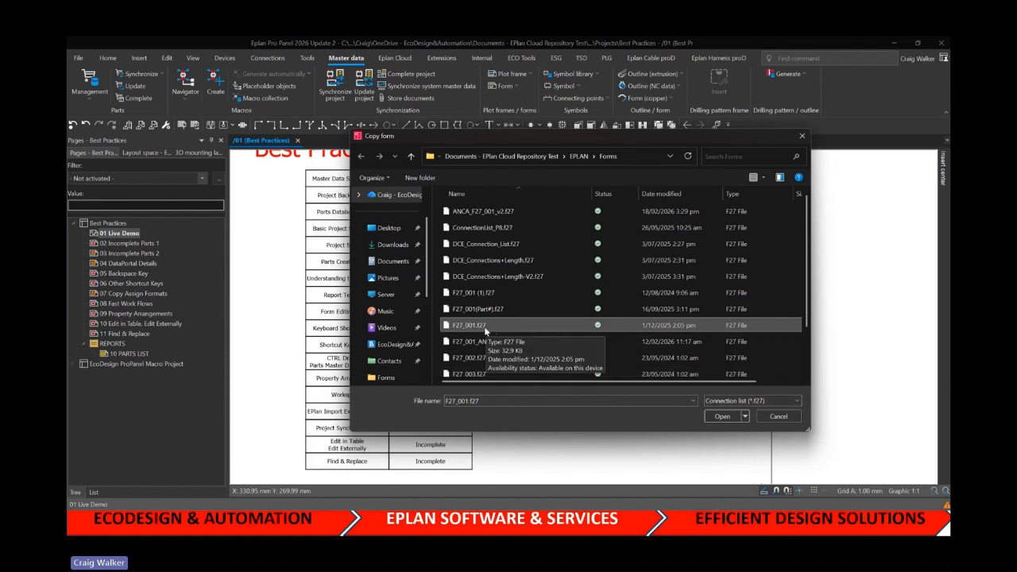
left_click(720, 416)
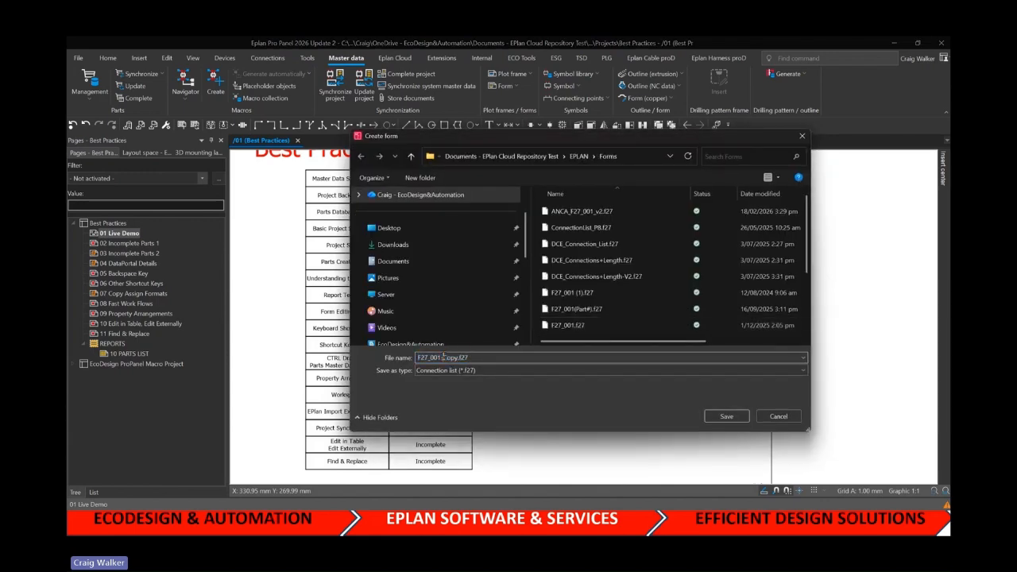
Try F27_001-V2.f27 as the file name for the form copy, and cancel creating the form
double_click(449, 357)
key("BackSpace")
type("V1")
key("BackSpace")
type("2")
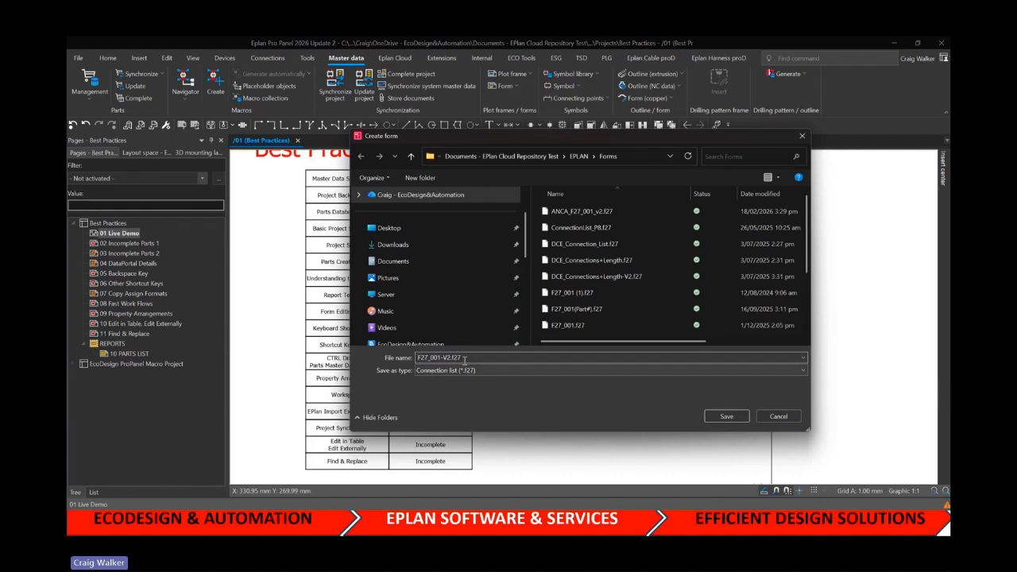
key("BackSpace")
key("BackSpace")
key("BackSpace")
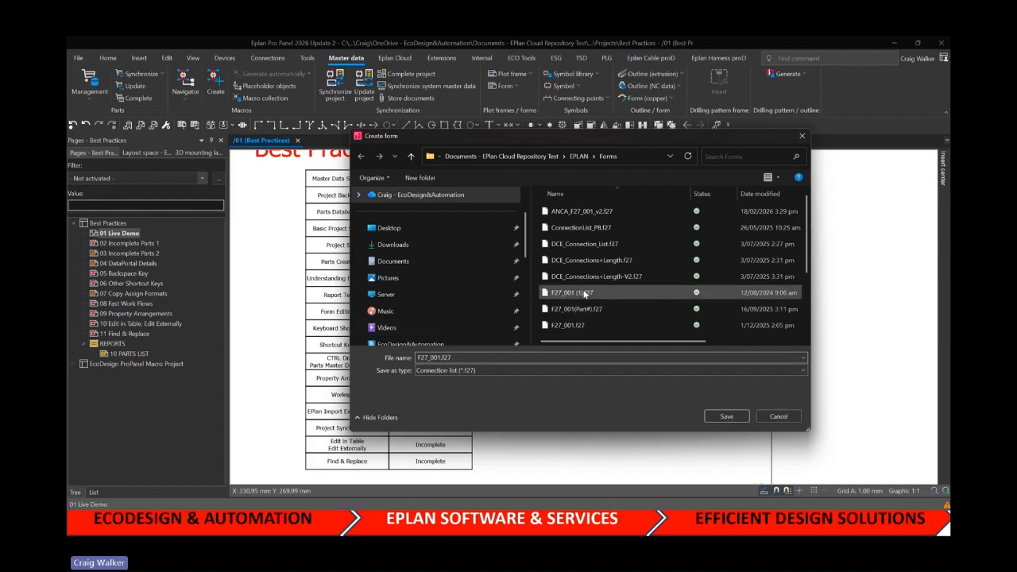
left_click(778, 417)
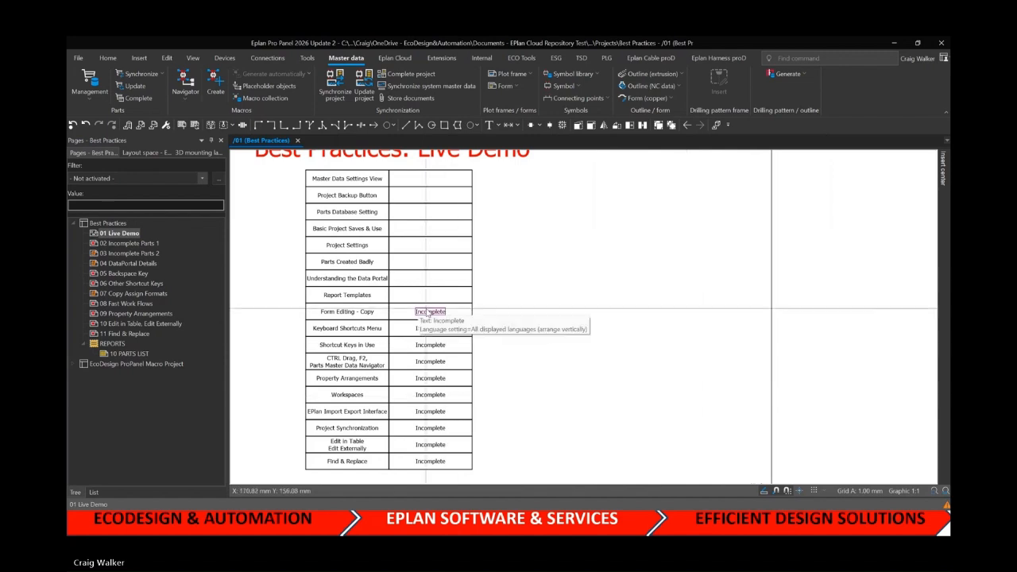
Delete the Incomplete status for Form Editing - Copy in the Live Demo checklist
key("Delete")
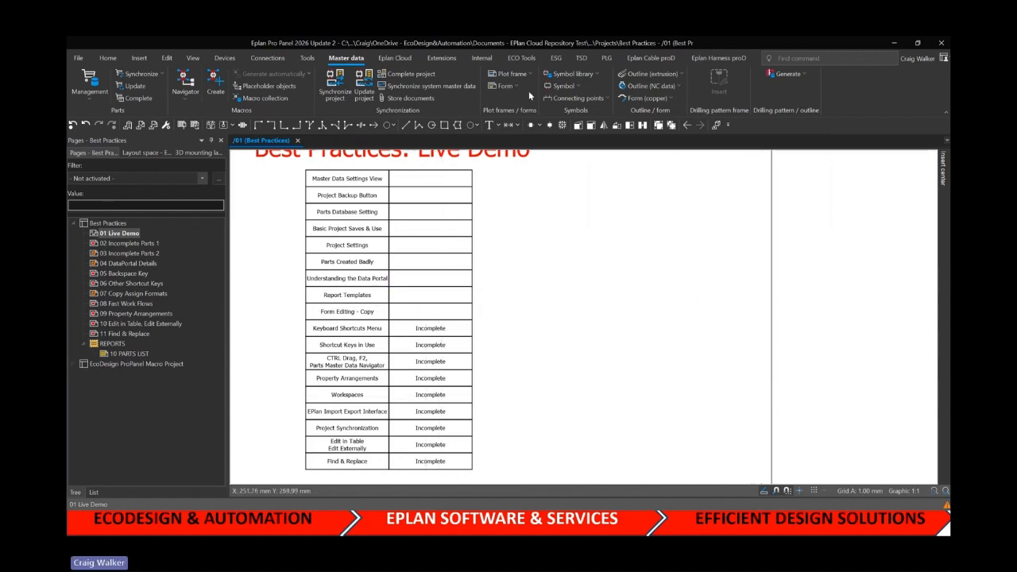
left_click(511, 73)
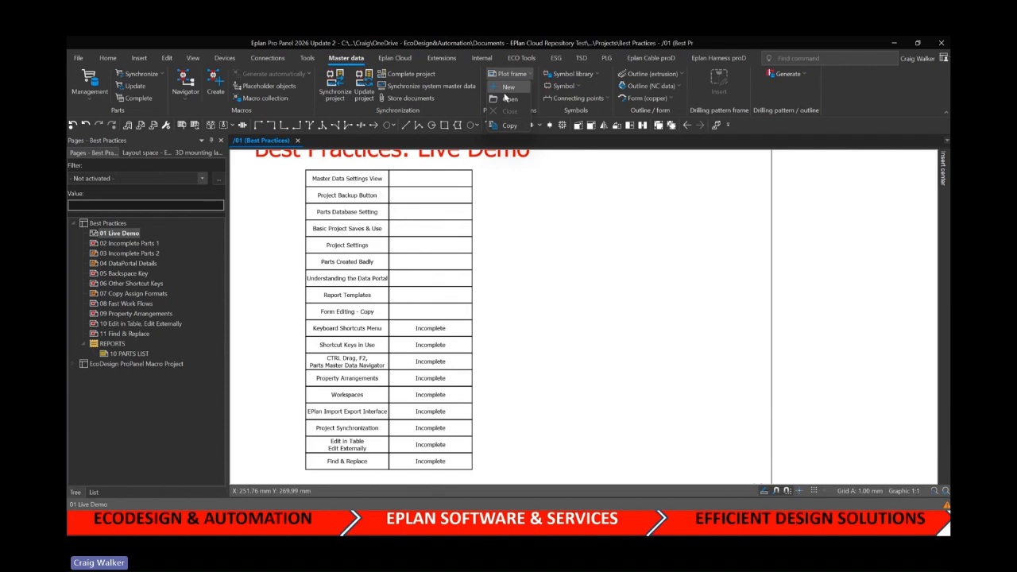
left_click(557, 212)
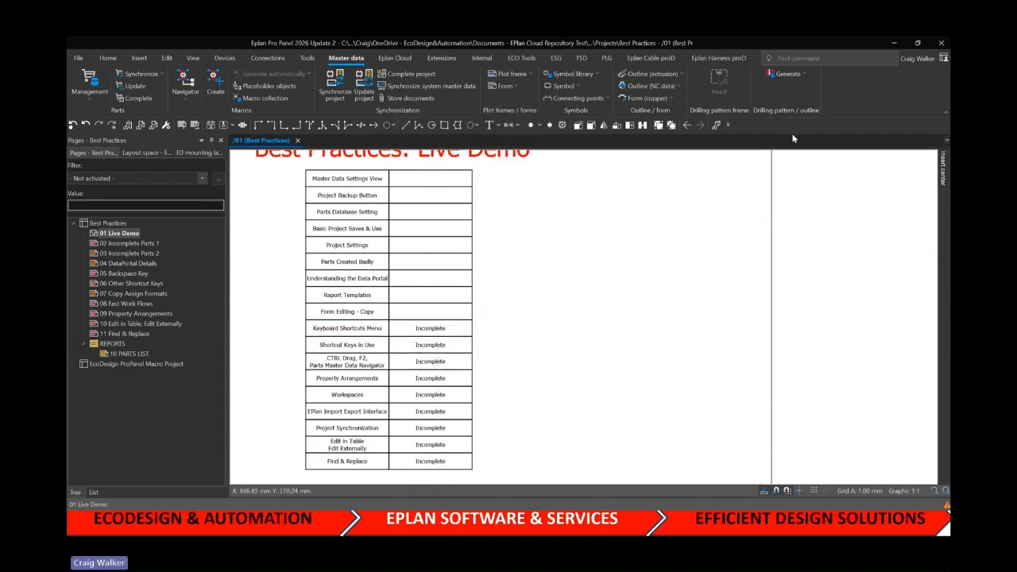
Open the shortcut key customization from the ribbon customization and list all commands
right_click(750, 125)
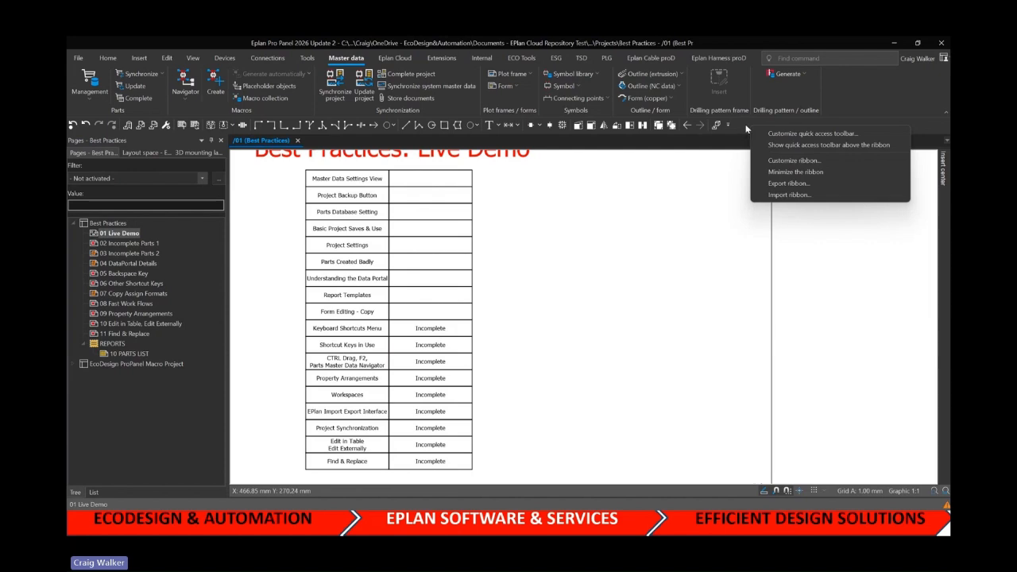
left_click(781, 162)
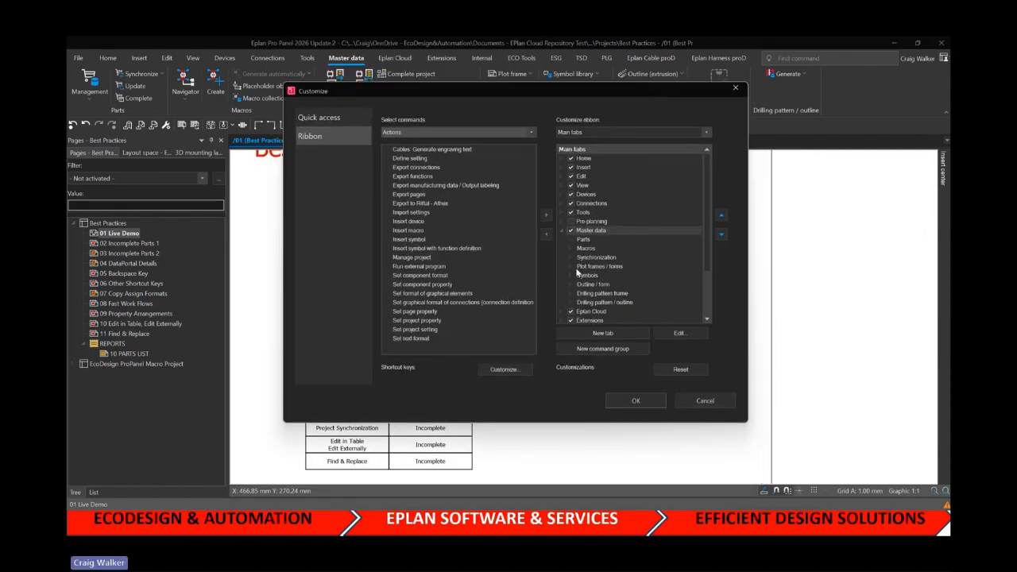
left_click(501, 371)
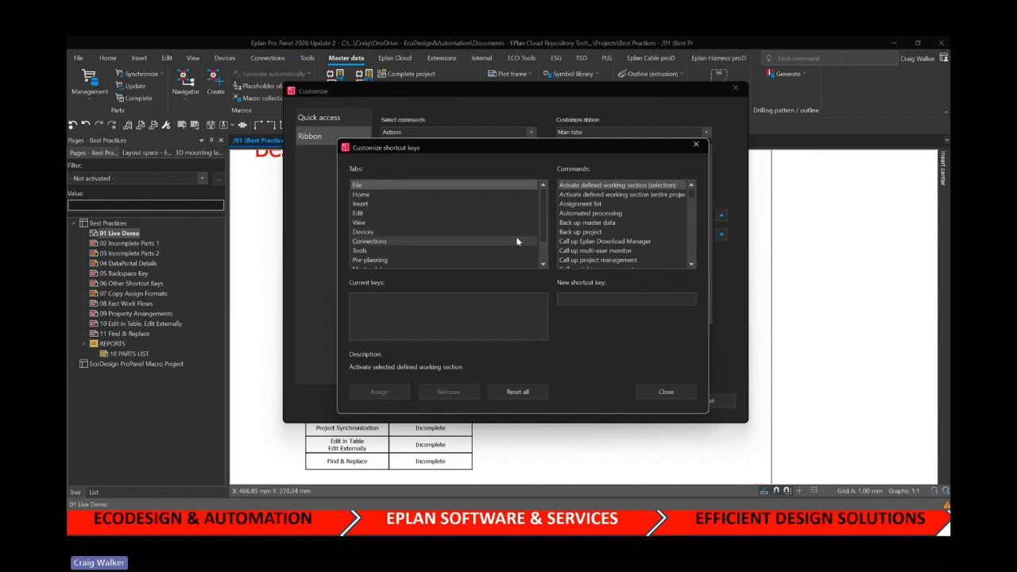
scroll(446, 205, "down", 1)
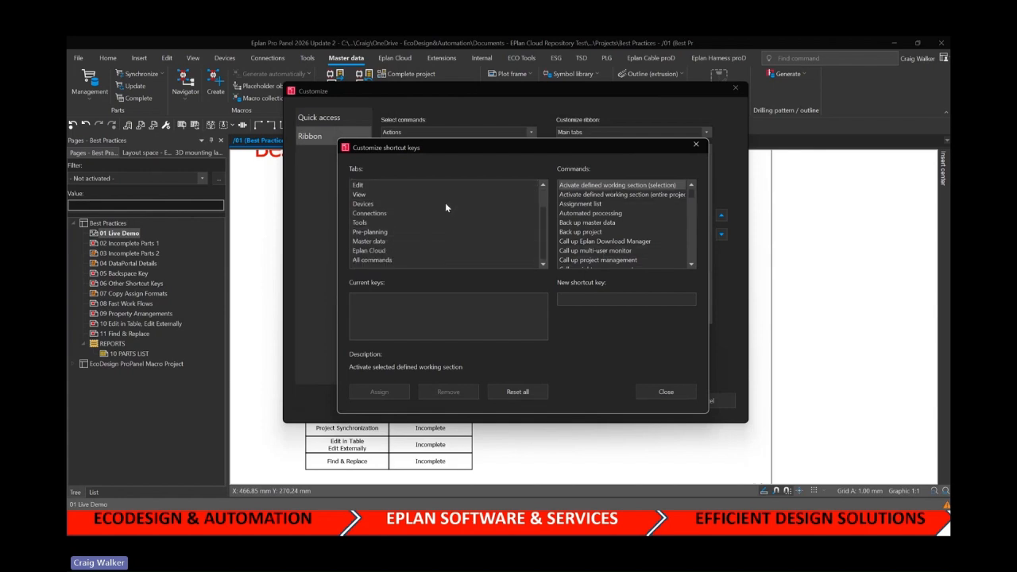
left_click(374, 261)
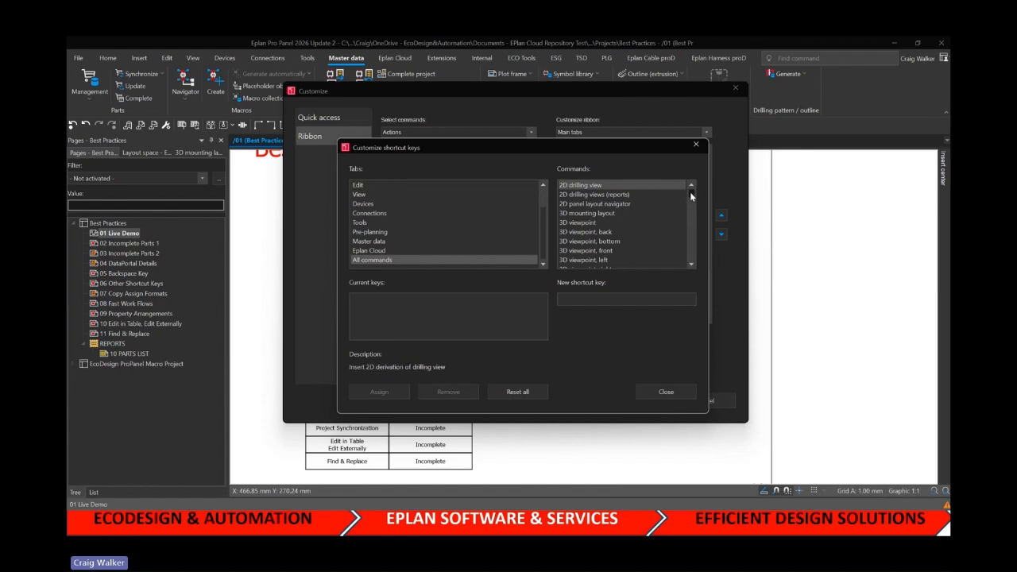
Look up the shortcut key currently assigned to the Part master data navigator command
left_click_drag(690, 191, 691, 236)
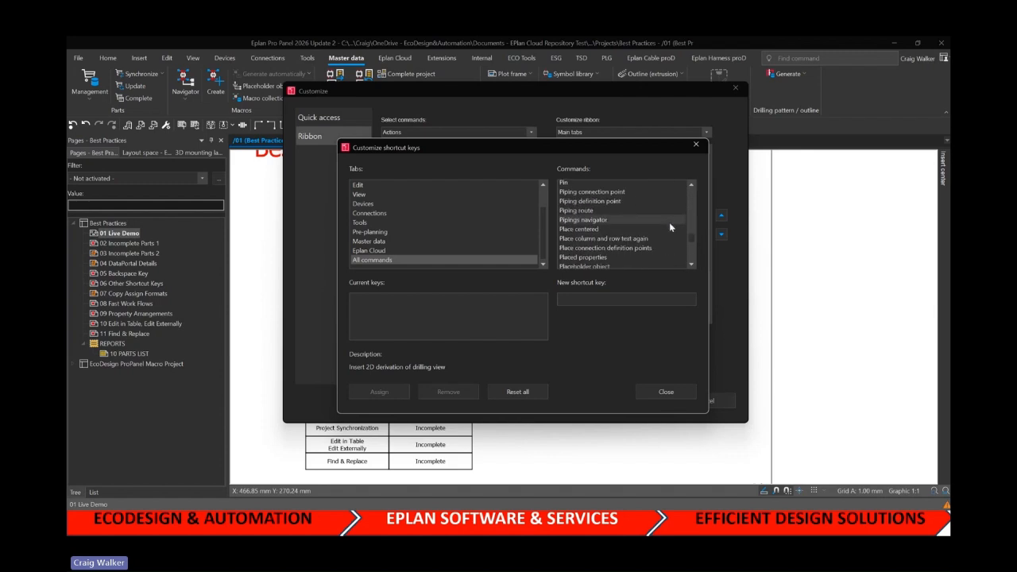
scroll(669, 221, "down", 2)
scroll(669, 222, "up", 2)
scroll(669, 222, "up", 5)
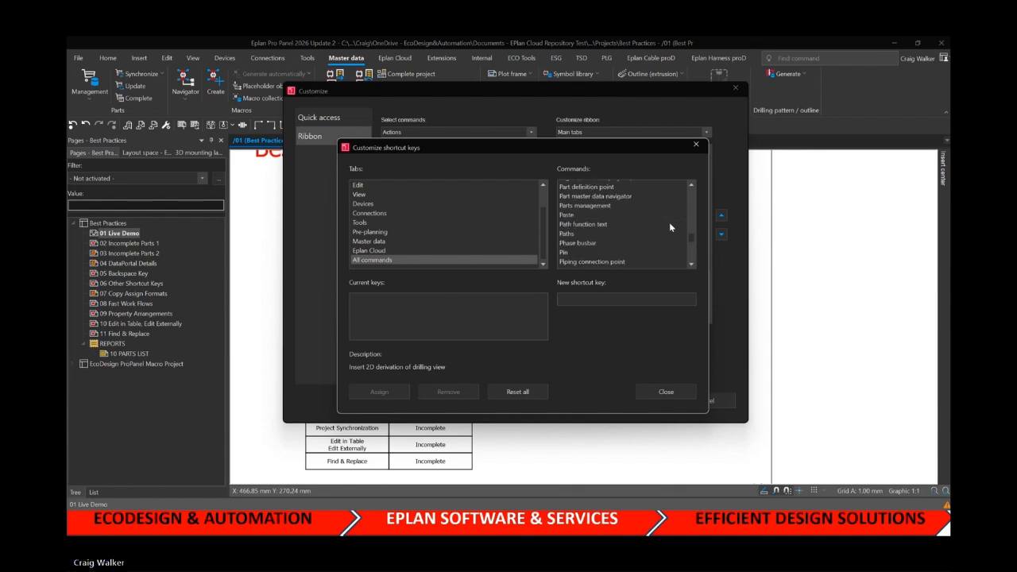
left_click(610, 215)
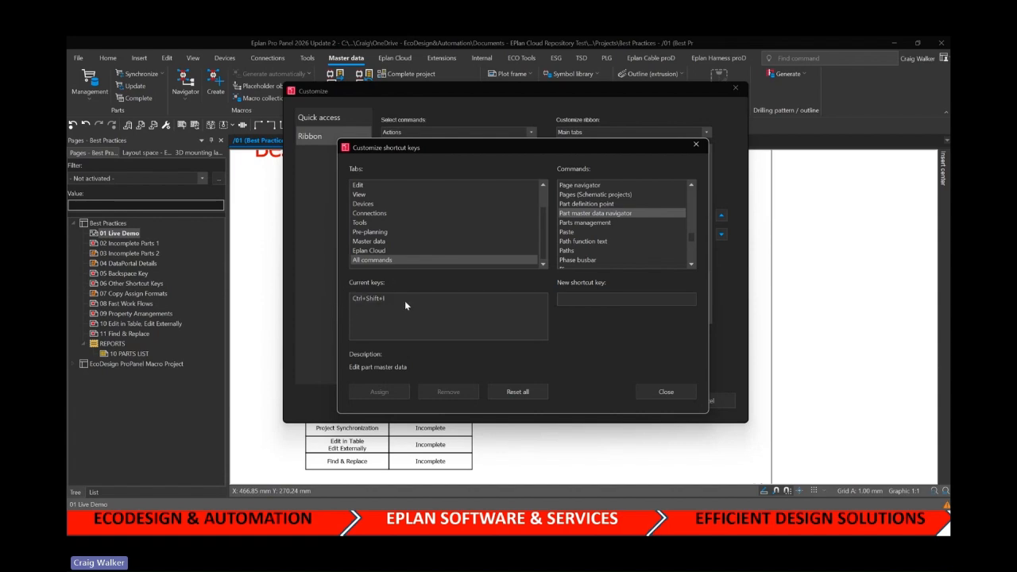
Leave the shortcut key and ribbon customization without changes, and delete the Incomplete status for Keyboard Shortcuts Menu
left_click(666, 395)
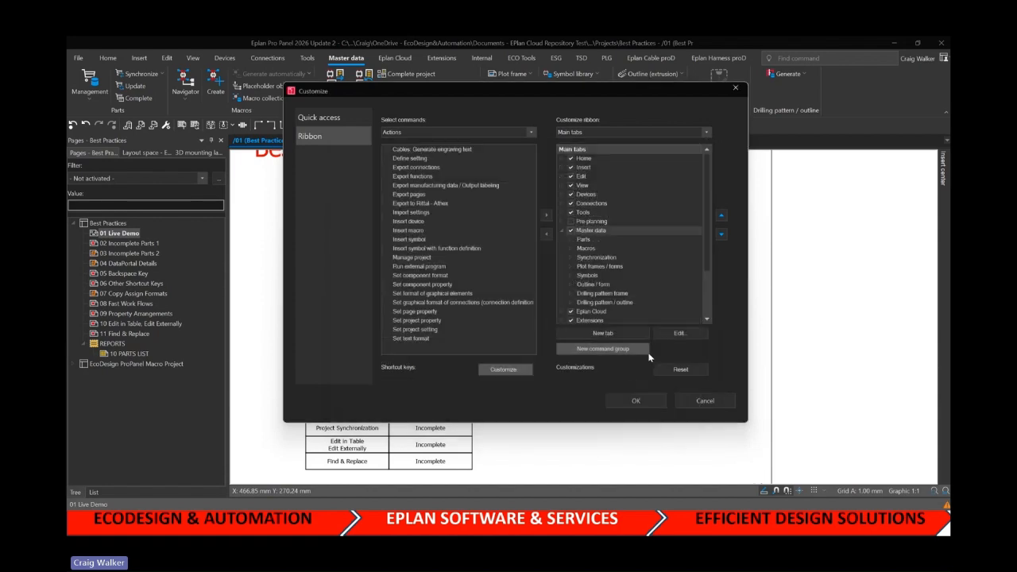
left_click(725, 402)
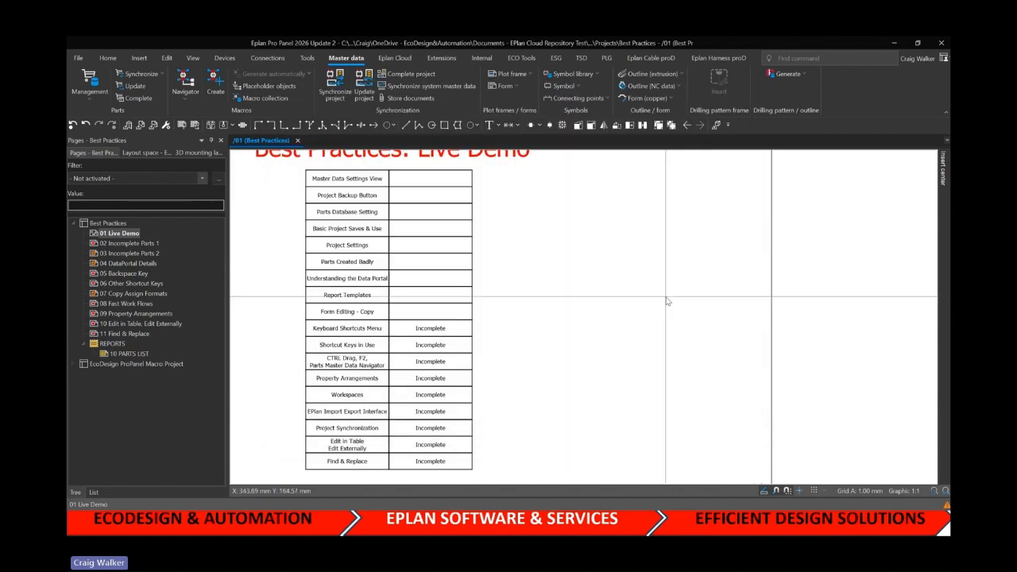
left_click(448, 329)
key("Delete")
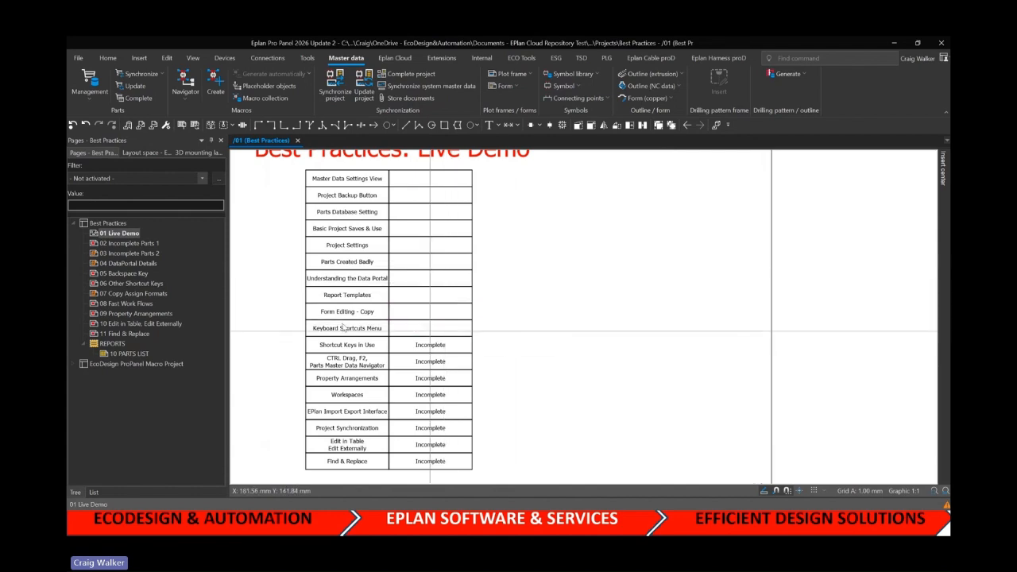
Open page 05 Backspace Key and bring its title and example symbols into view
left_click(125, 275)
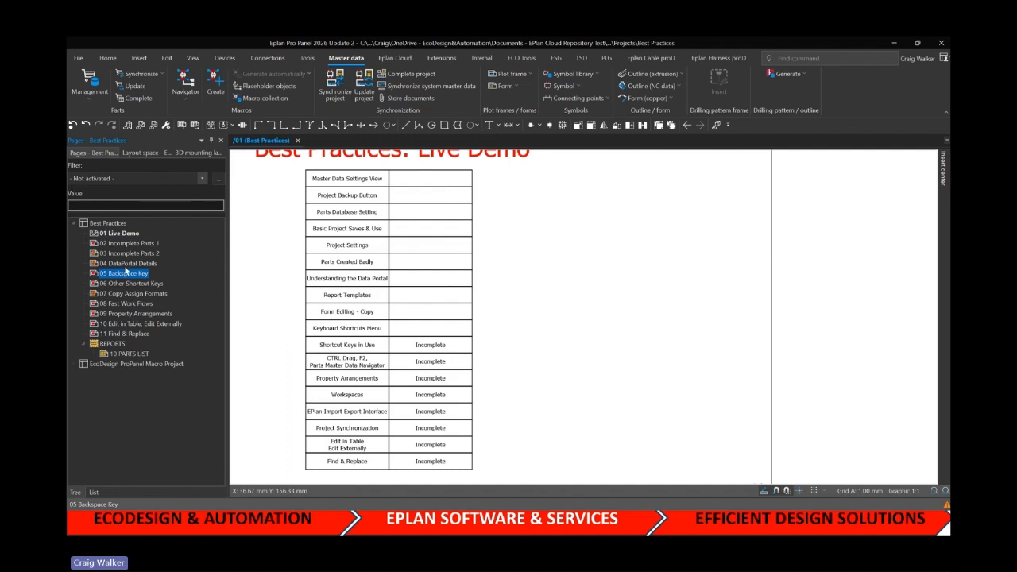
double_click(124, 264)
double_click(125, 272)
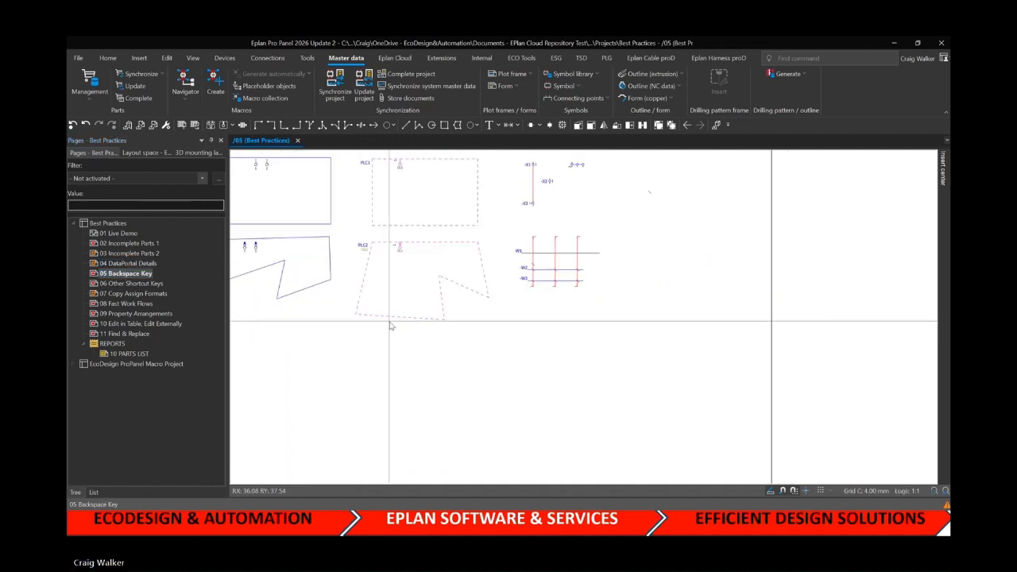
middle_click_drag(327, 311, 485, 387)
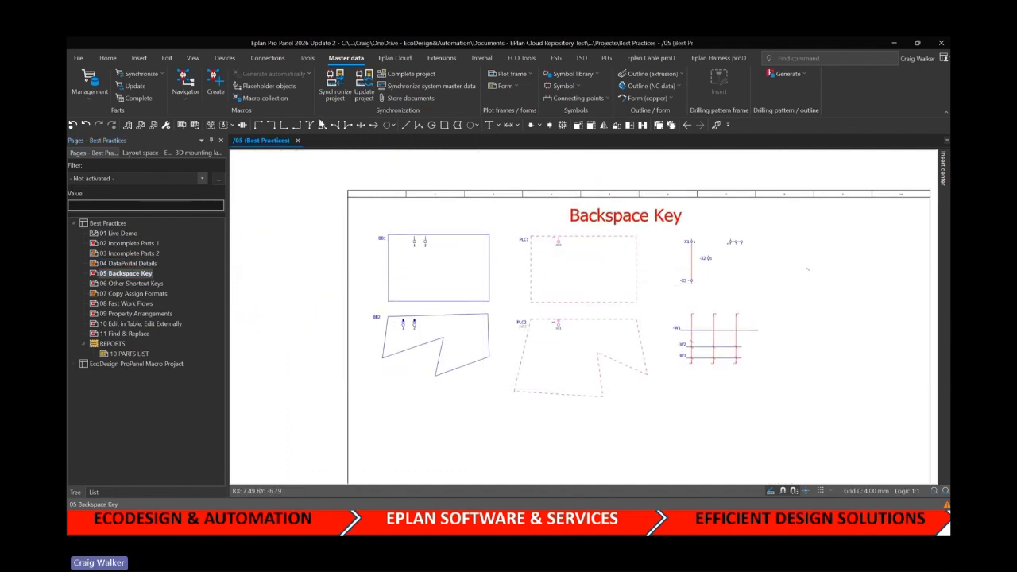
Insert a small rectangular black box below BB2 and dismiss its properties without editing them
left_click(139, 58)
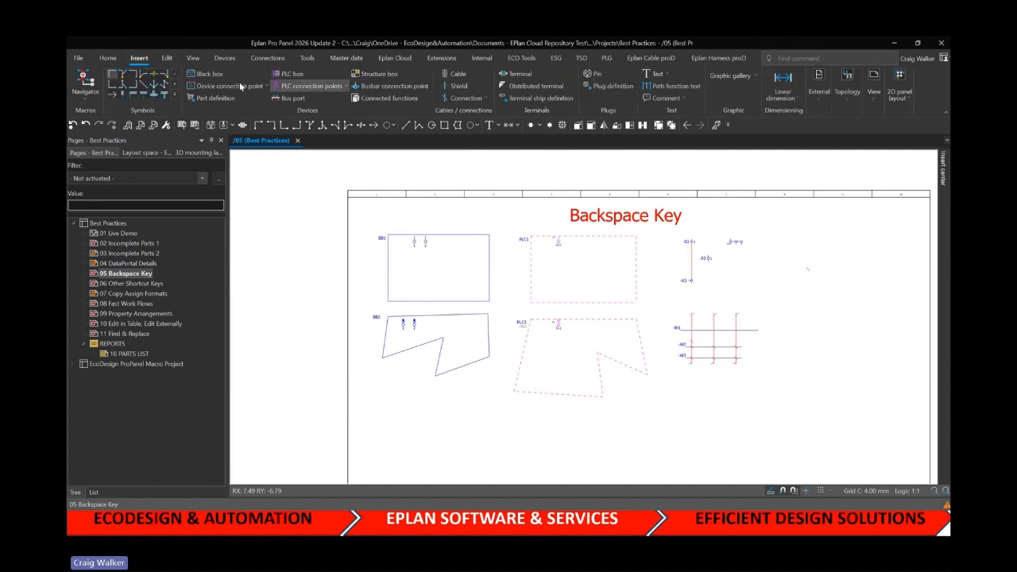
left_click(205, 73)
left_click(447, 408)
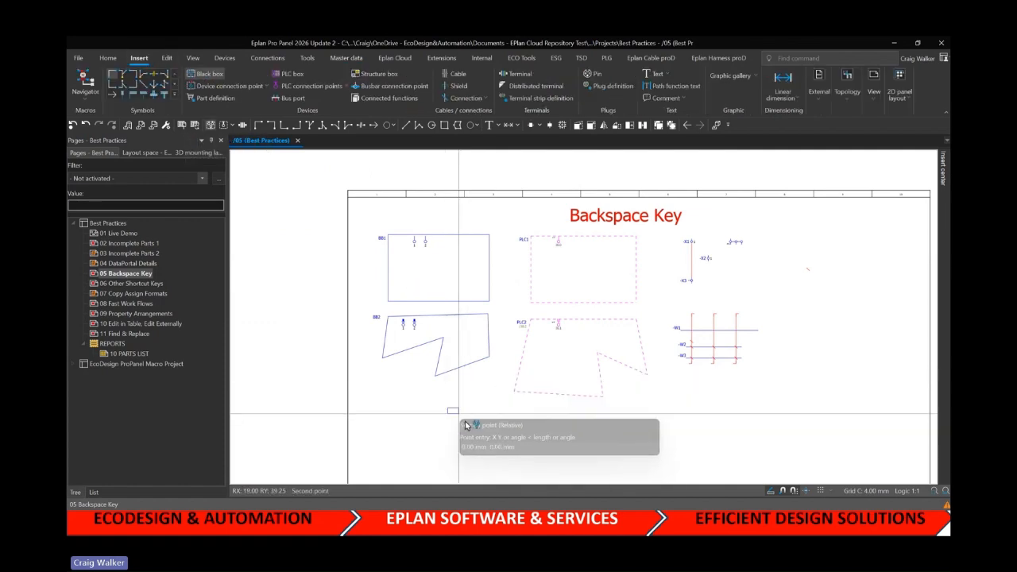
left_click(498, 446)
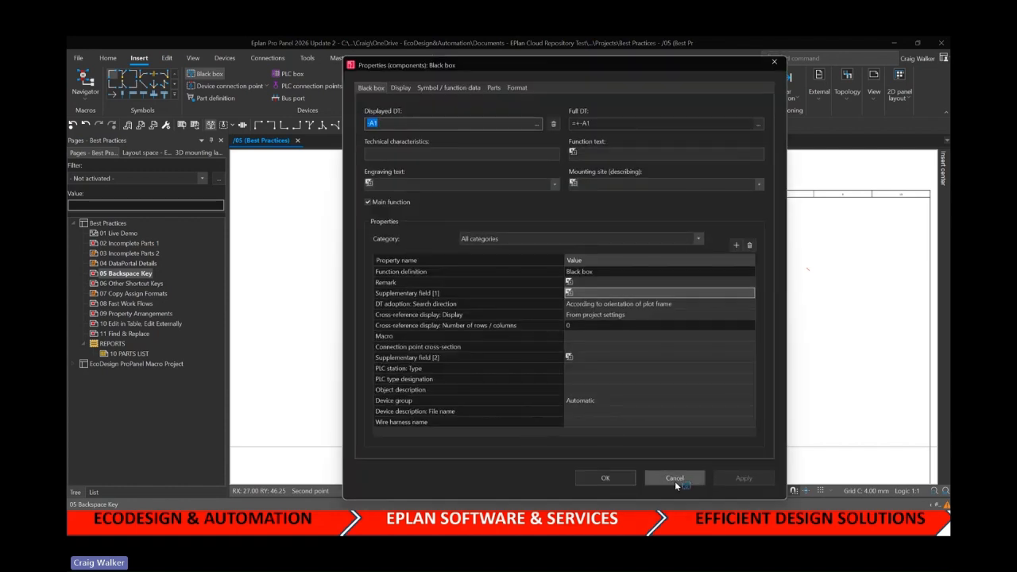
left_click(674, 479)
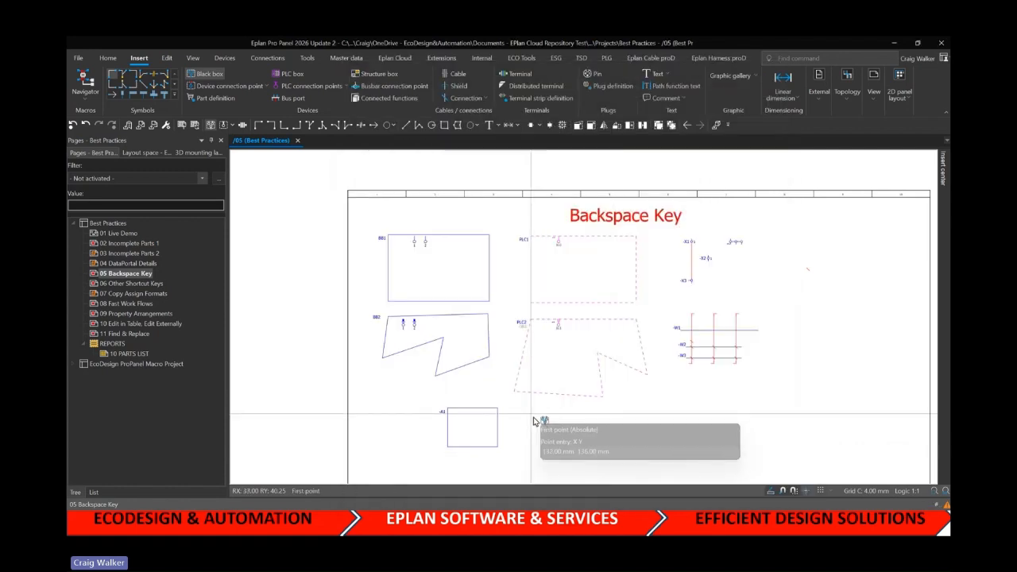
Switch the active black box symbol to DC2, Black box (polyline)
key("BackSpace")
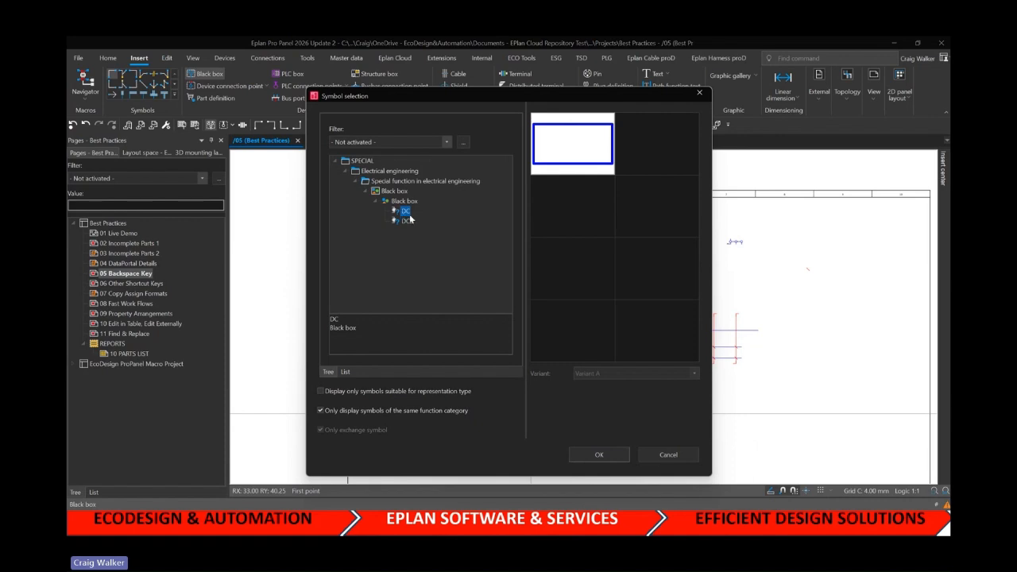
left_click(405, 221)
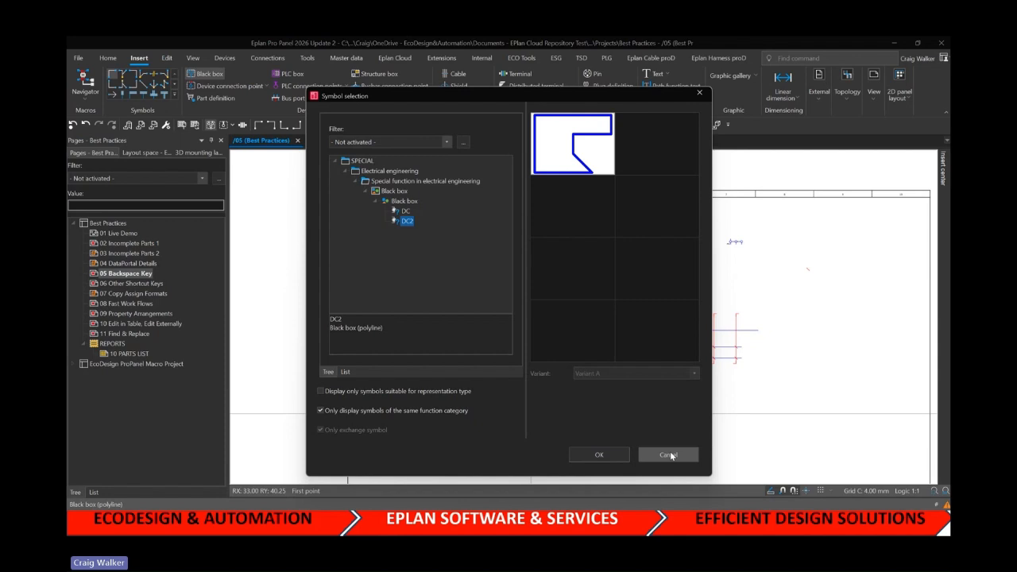
left_click(597, 454)
Draw a closed five-corner polyline black box beside the rectangular one, dismiss its properties unchanged and end the command
left_click(541, 431)
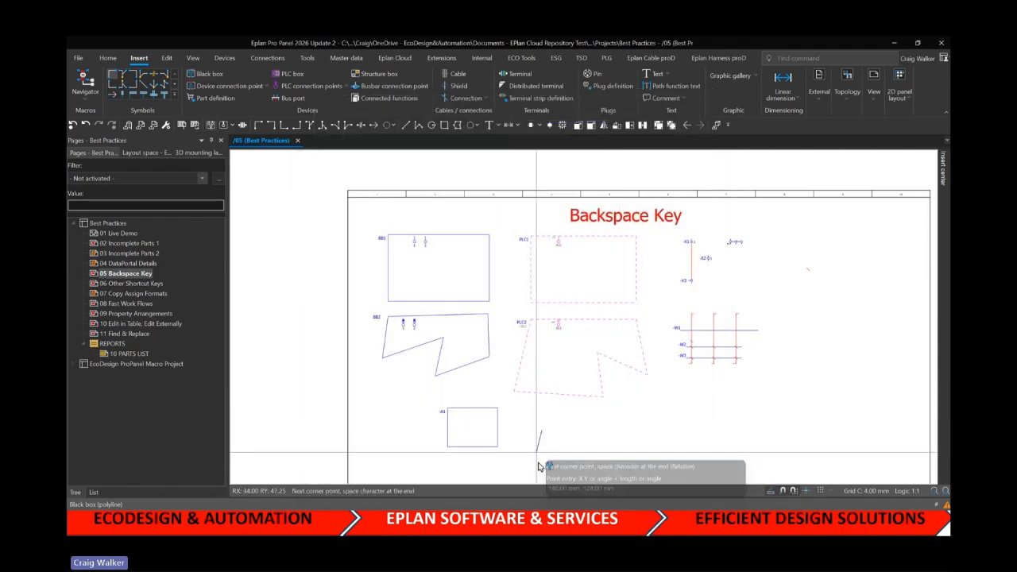
left_click(537, 462)
left_click(588, 463)
left_click(598, 431)
left_click(558, 446)
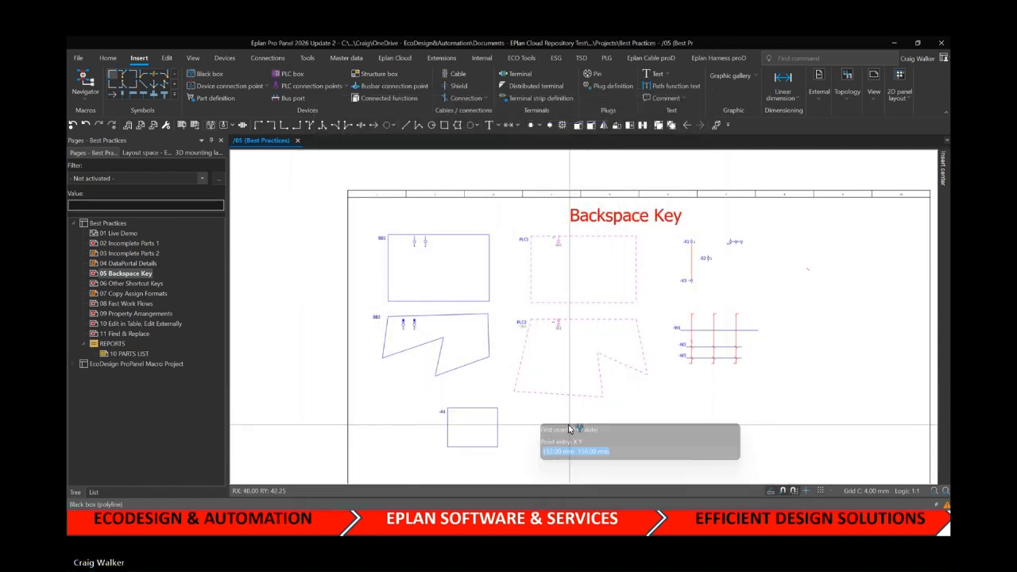
left_click(541, 431)
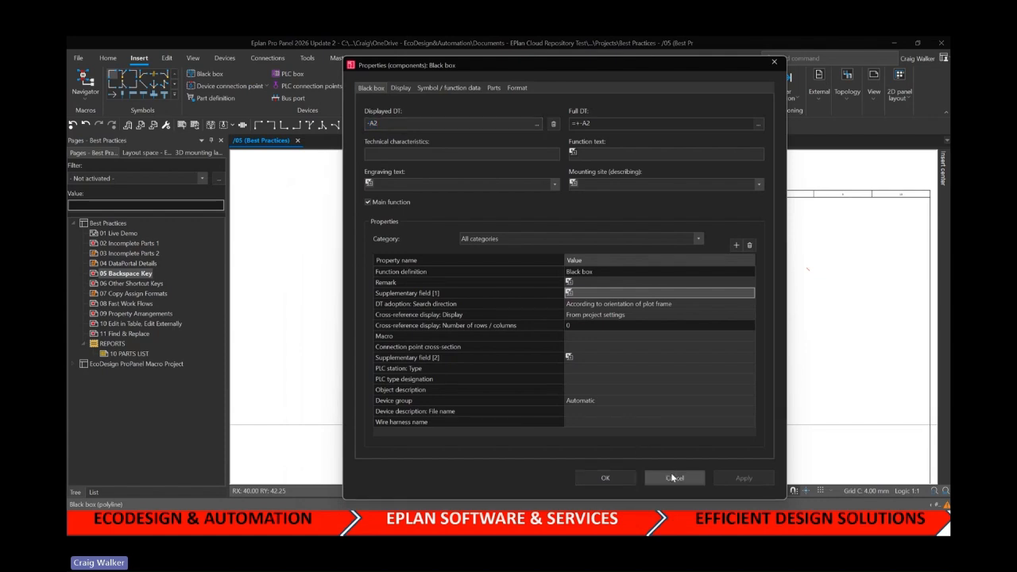
left_click(676, 477)
key("Escape")
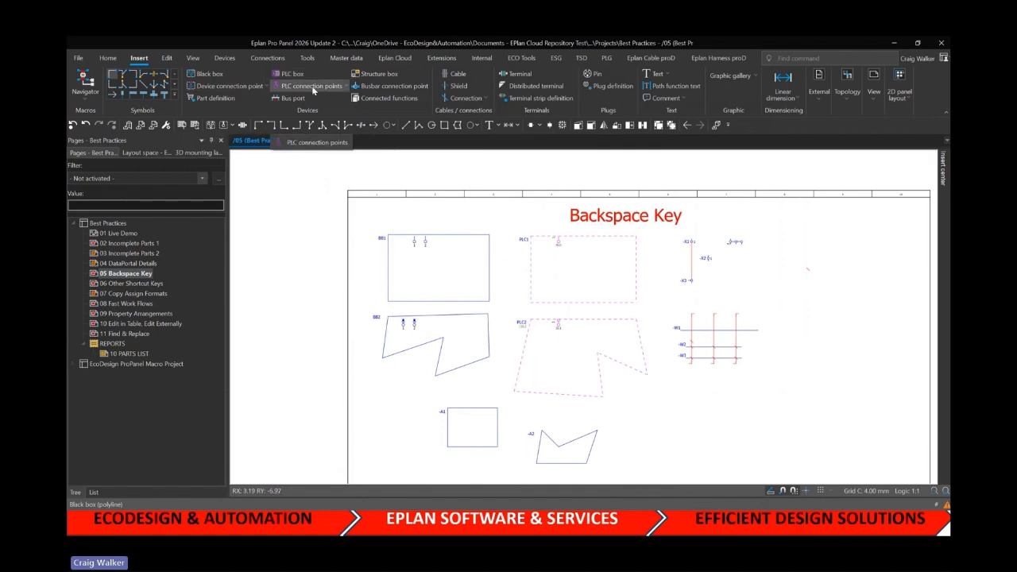
Try inserting a terminal with symbol X2 from Terminals with saddle jumper, 2 connection points, and cancel its placement
left_click(522, 73)
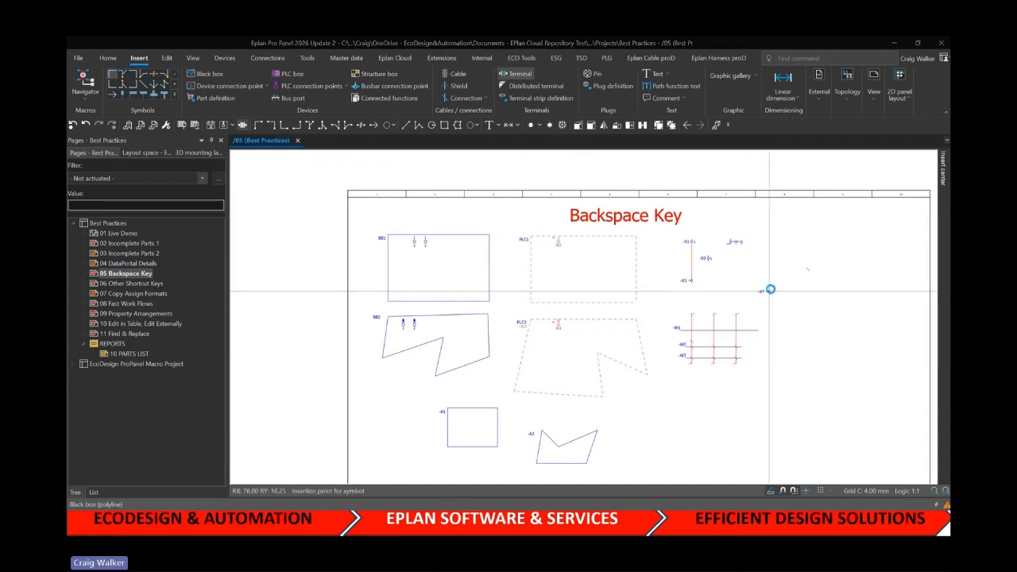
key("BackSpace")
left_click(421, 231)
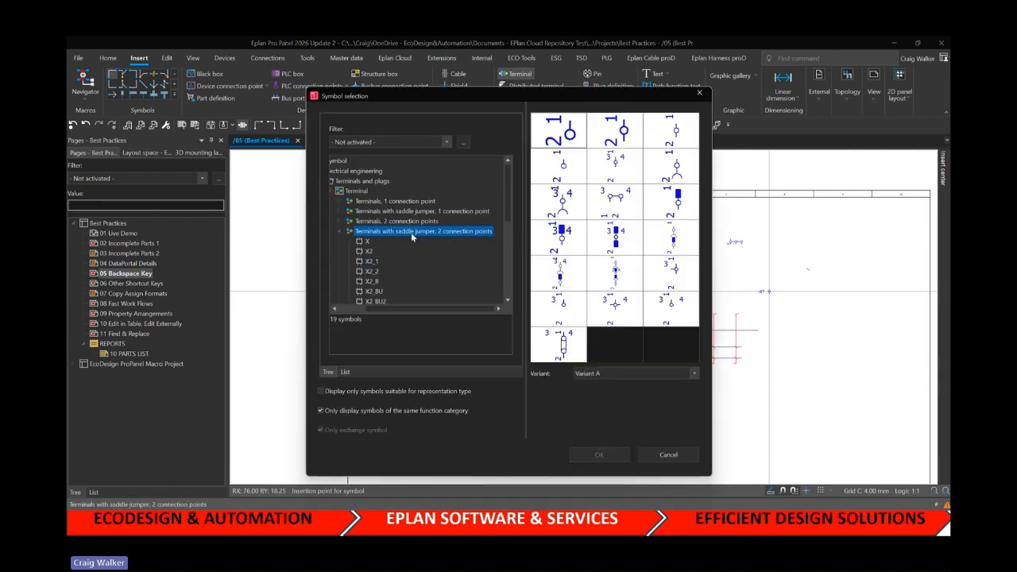
left_click(624, 131)
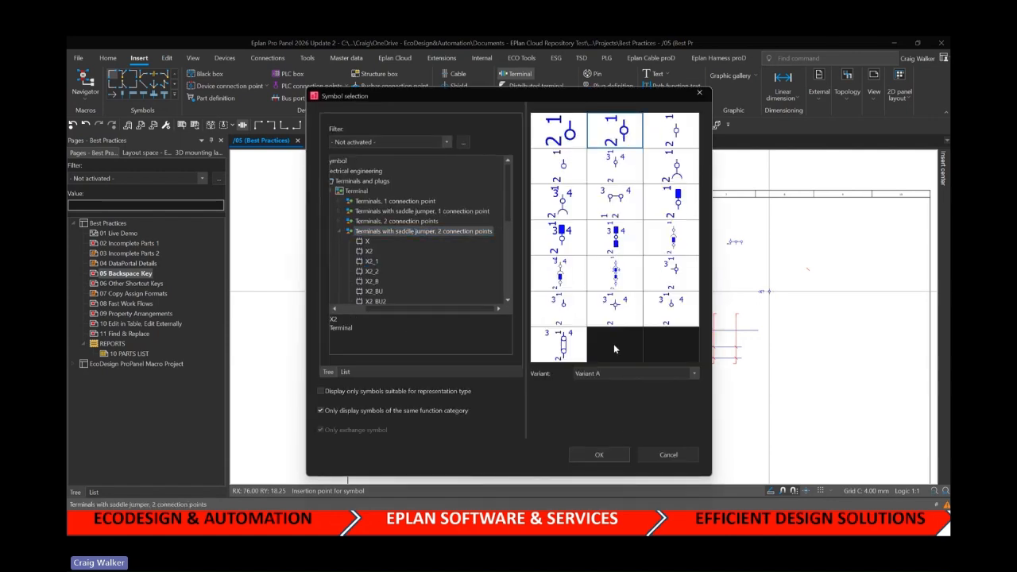
left_click(606, 456)
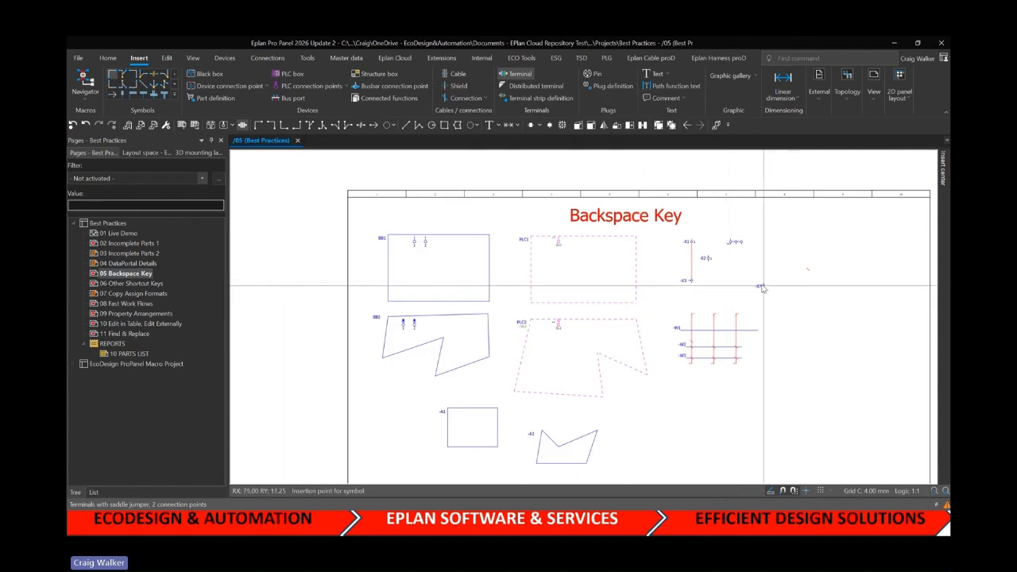
key("Escape")
middle_click_drag(760, 326, 718, 294)
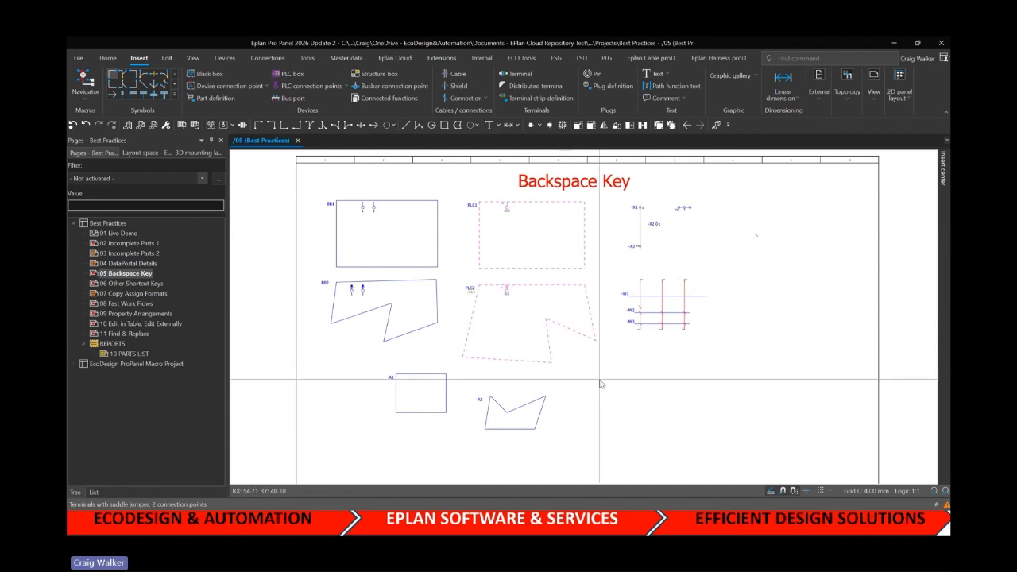
Open page 06 Other Shortcut Keys and view its list of shortcuts
left_click(131, 283)
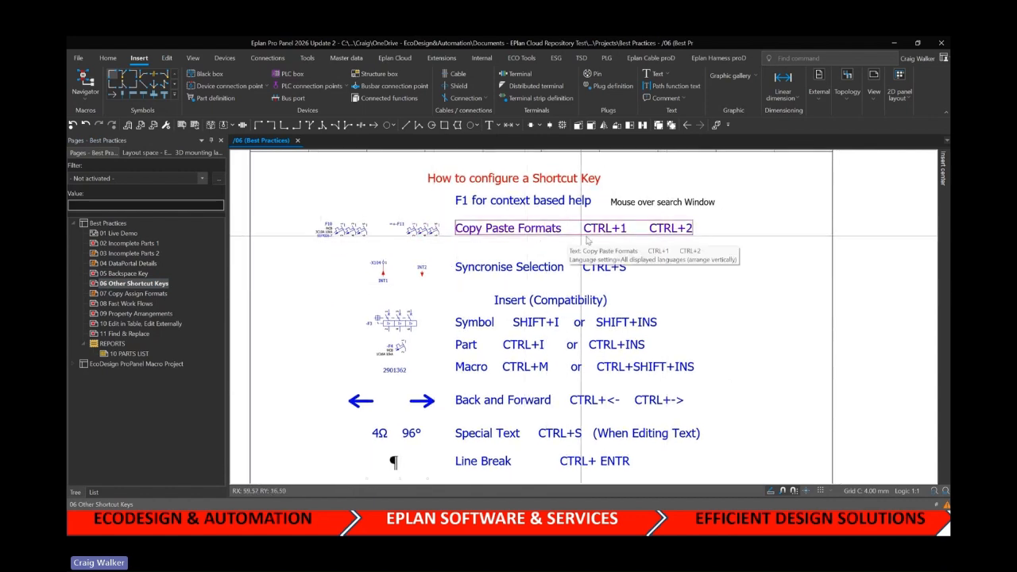
middle_click_drag(348, 283, 373, 283)
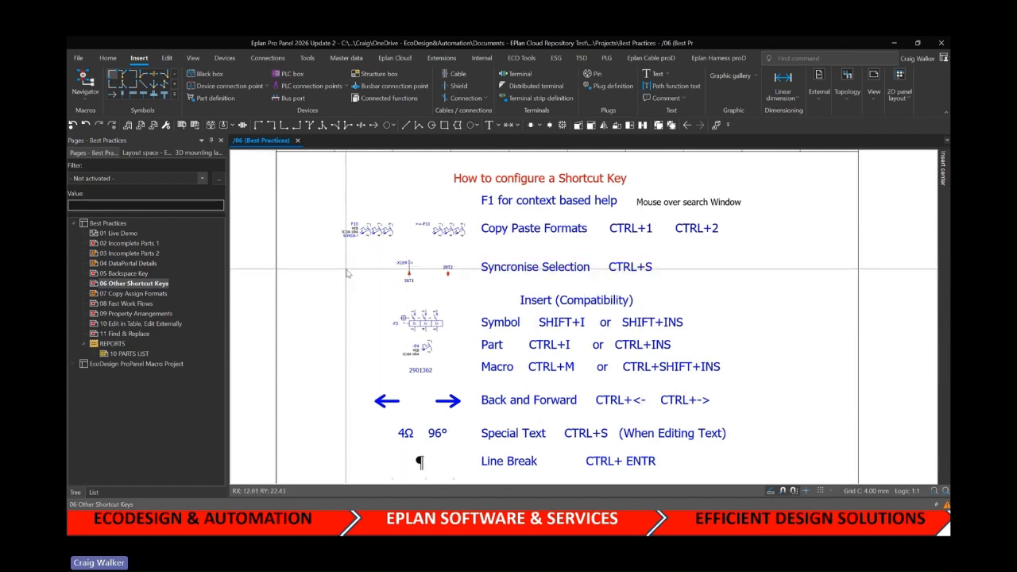
Open the Devices navigator and expand the Best Practices devices without structure identifier
left_click(224, 60)
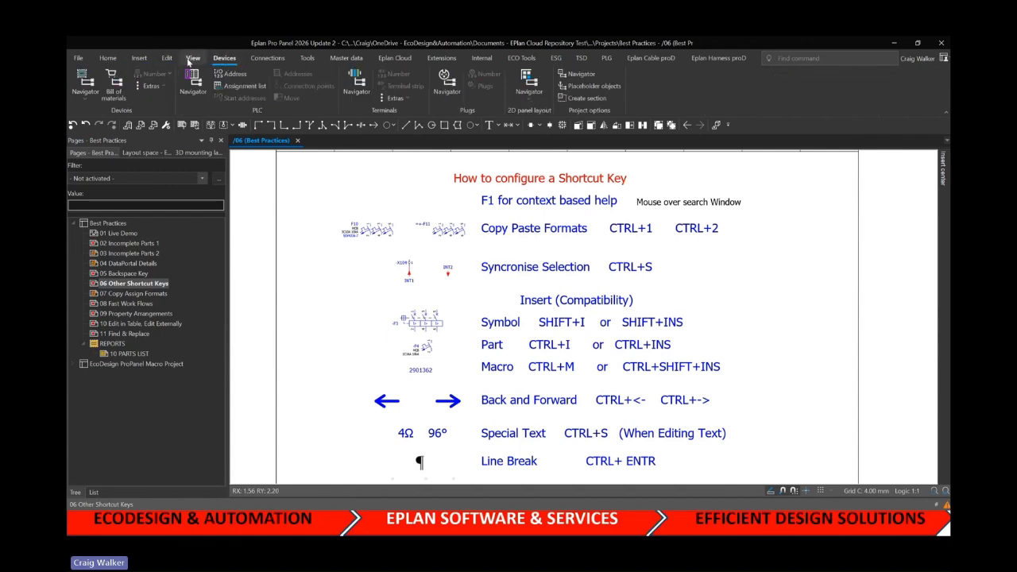
left_click(193, 59)
left_click(88, 101)
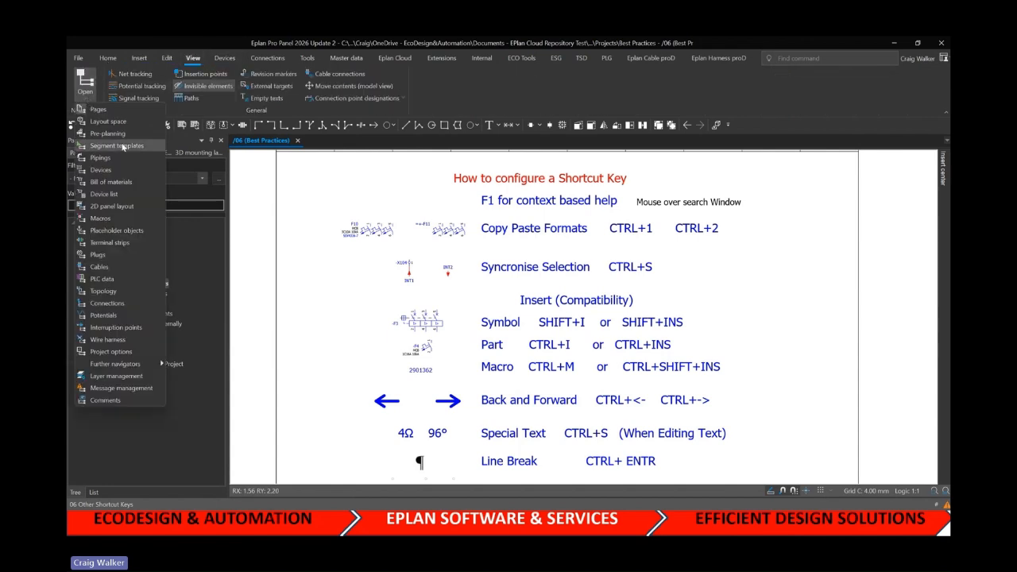
left_click(98, 170)
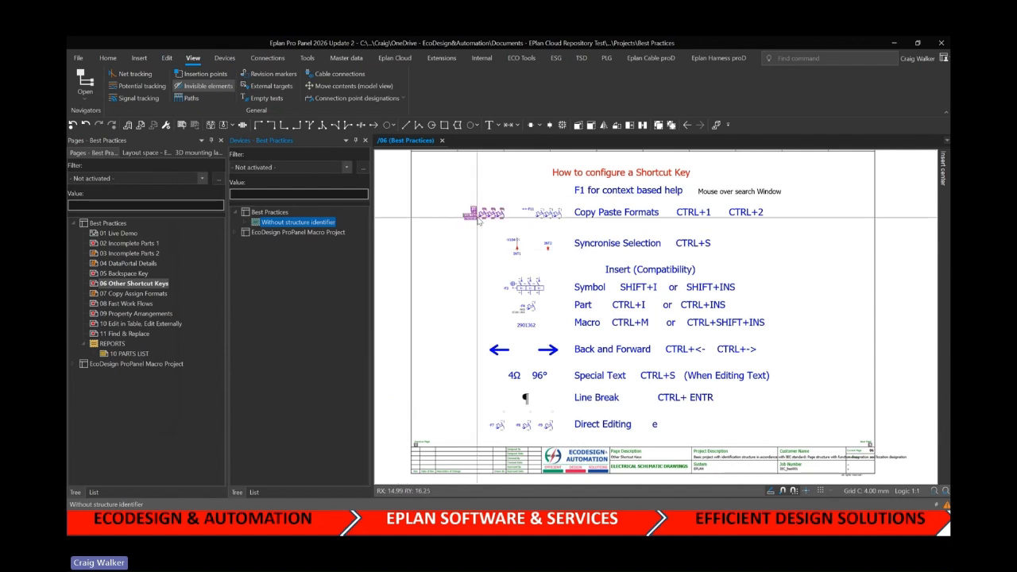
left_click(252, 222)
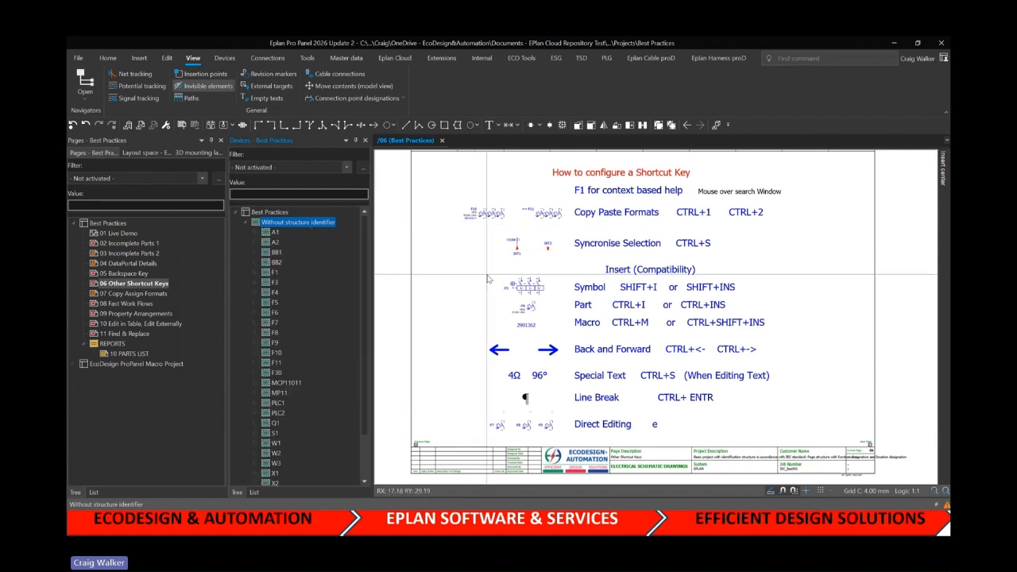
Synchronise the selection of the F10 triple circuit breaker on the page with the Devices navigator, and close the navigator
left_click(481, 214)
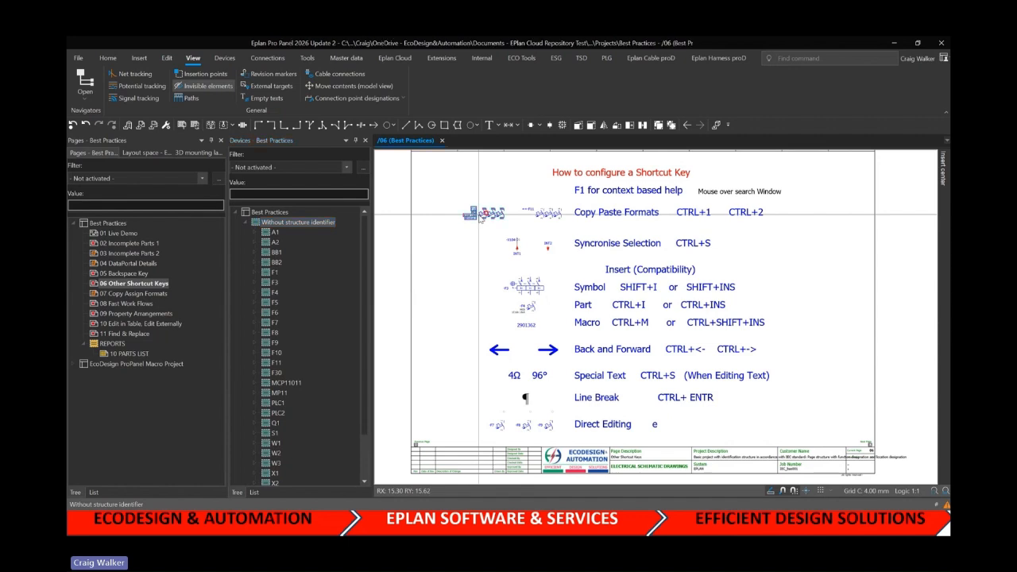
key("ctrl+s")
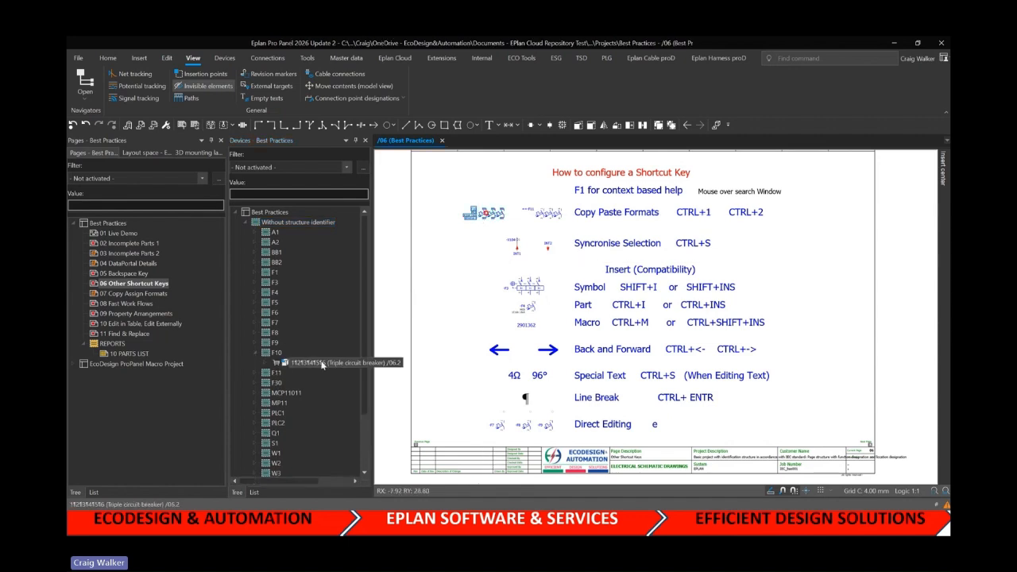
left_click(431, 284)
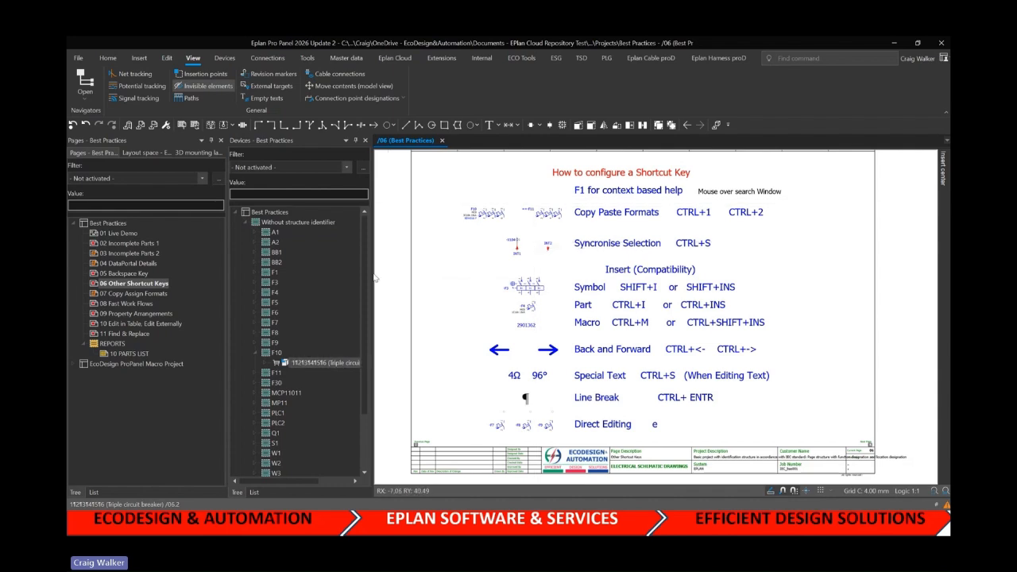
right_click(518, 254)
left_click(482, 271)
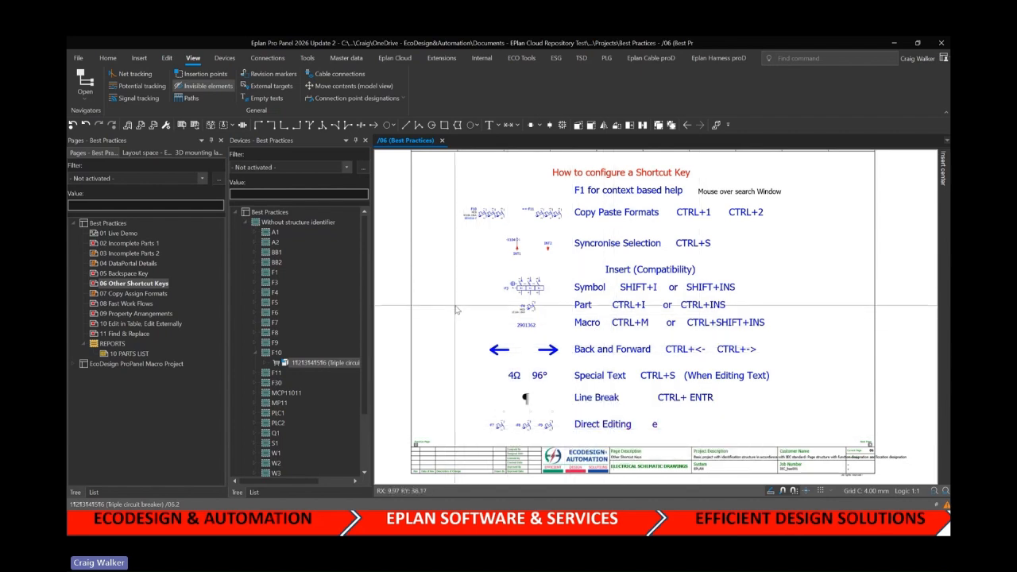
left_click(365, 140)
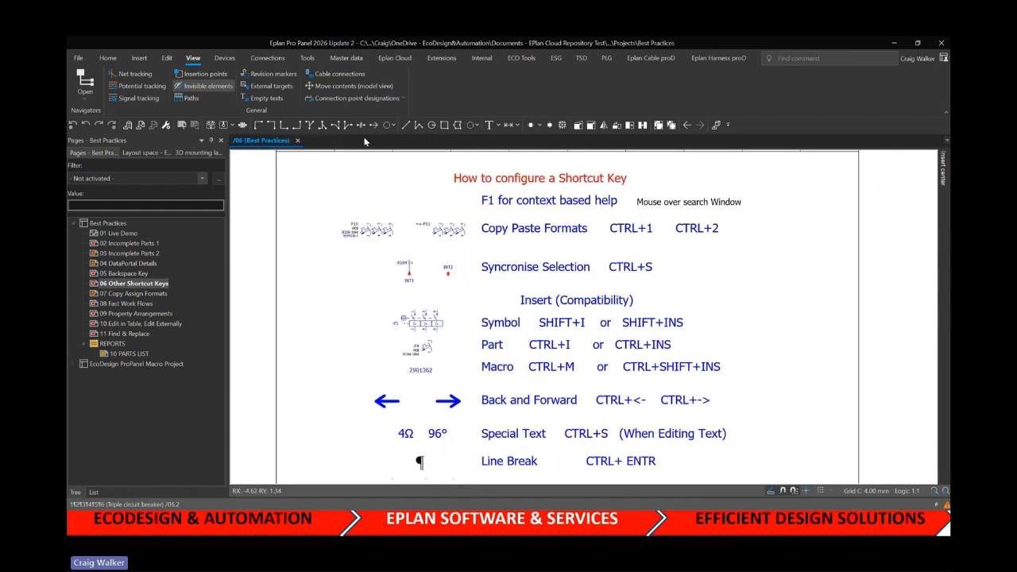
Try copying the -F6 breaker's text format to the adjacent part placement on page 07 Copy Assign Formats, and undo it
left_click(149, 293)
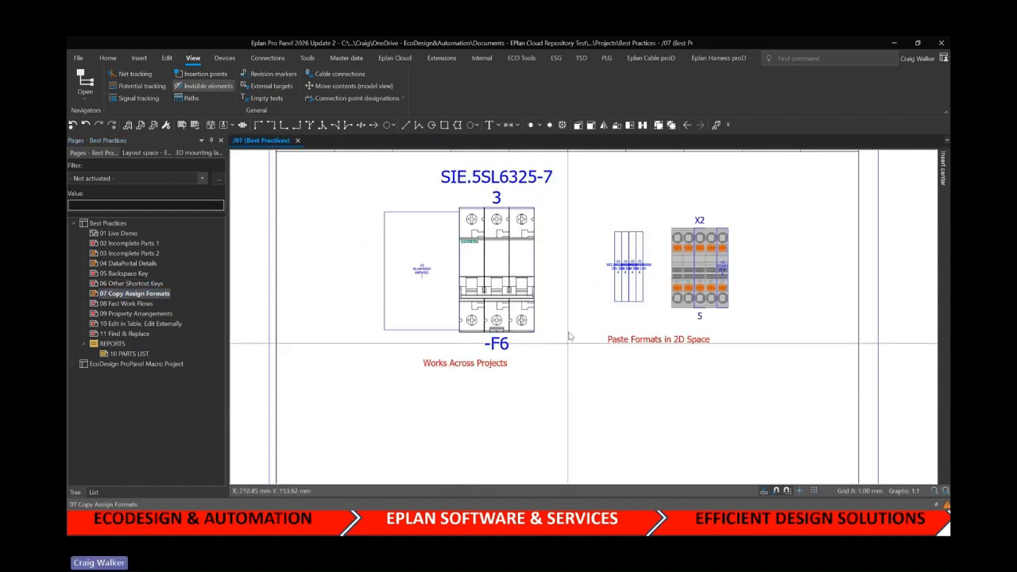
left_click(503, 351)
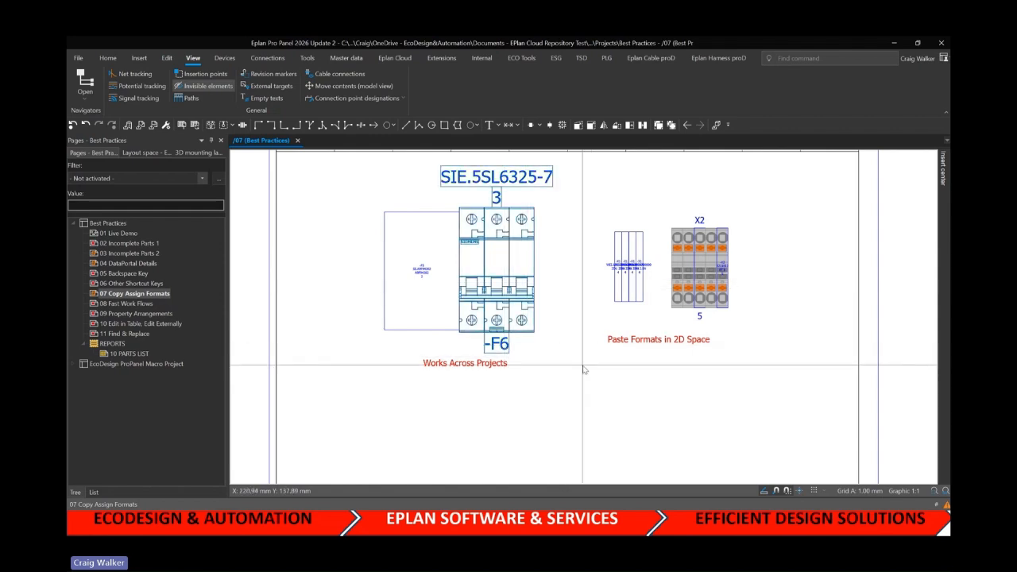
left_click(421, 269)
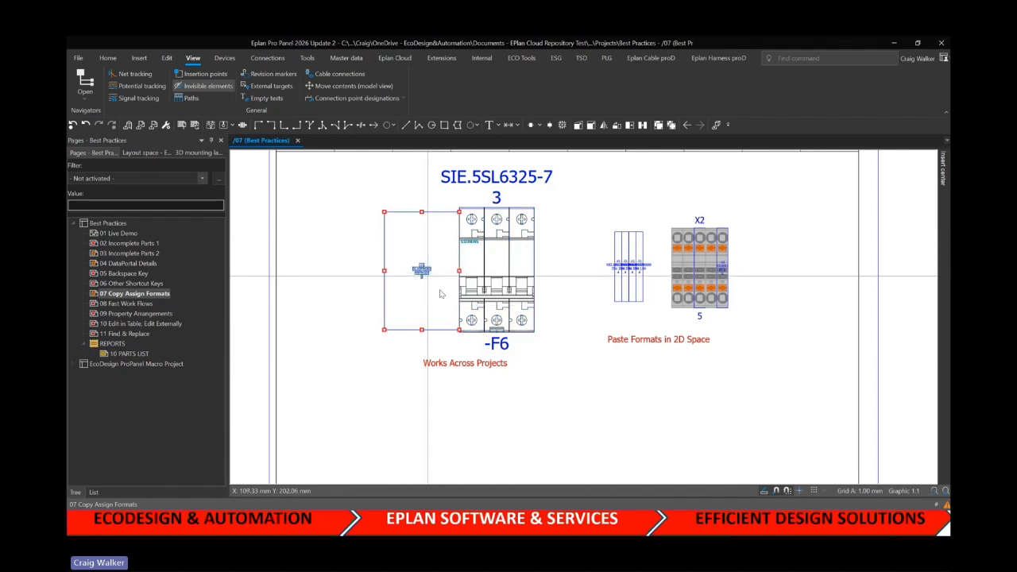
key("ctrl+alt+v")
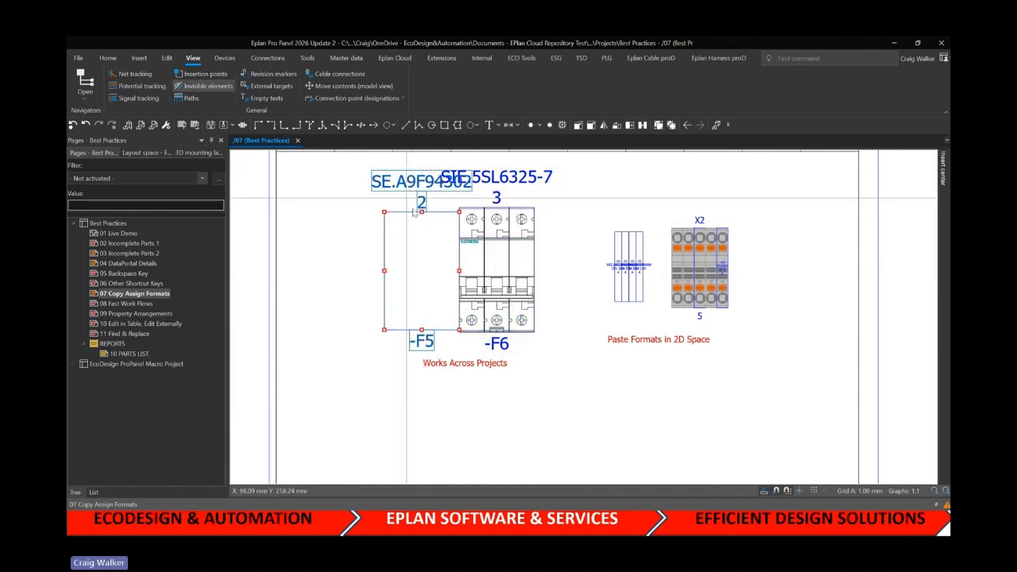
left_click(533, 200)
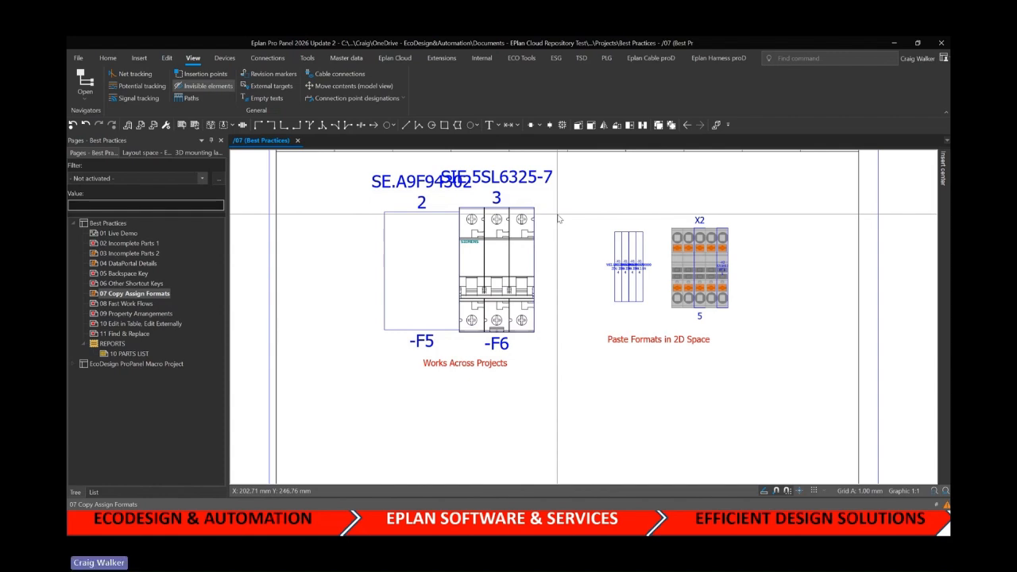
key("ctrl+z")
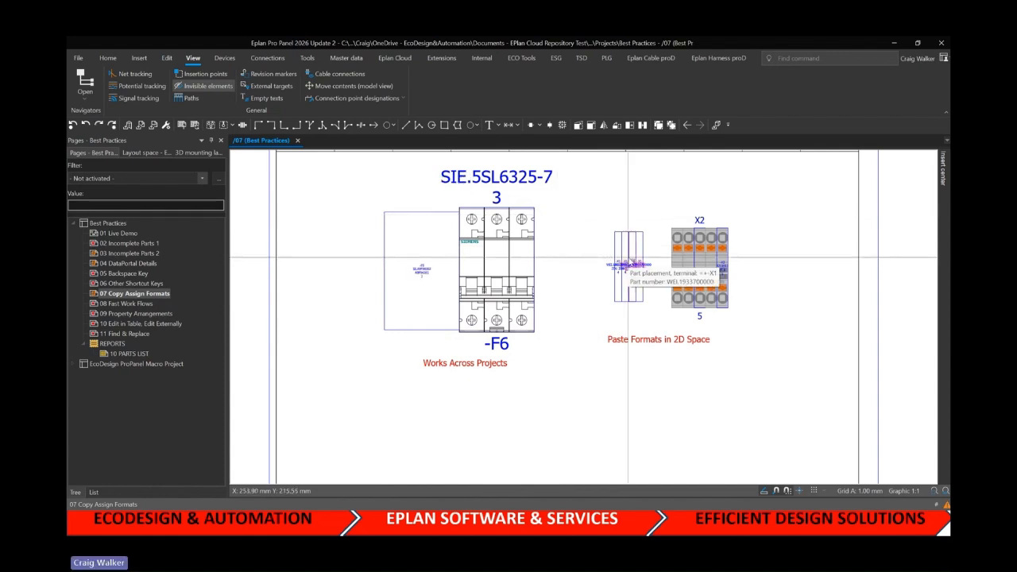
Try copying the X2 terminal's text format to the last terminal of strip X1, and undo it
left_click(700, 240)
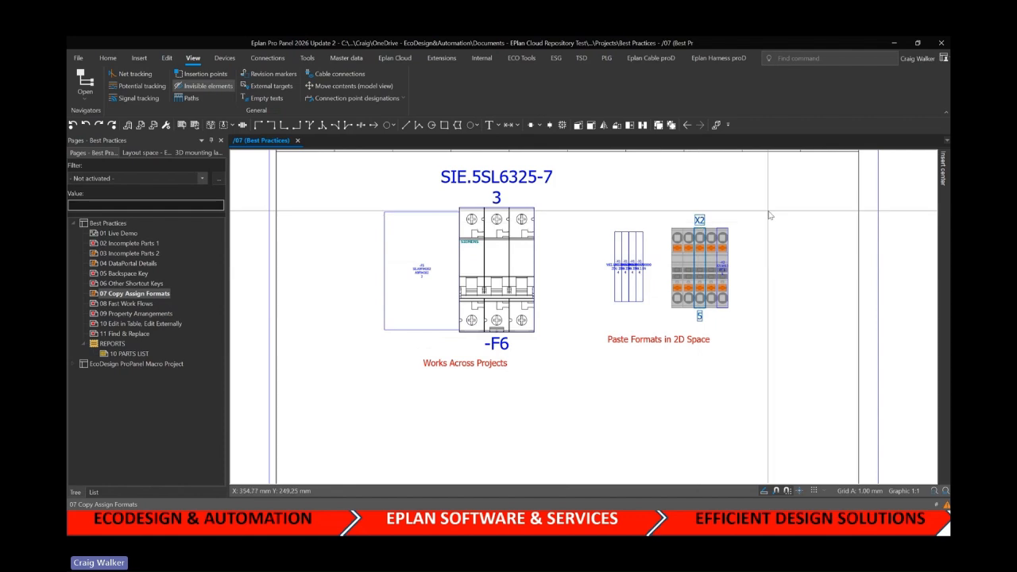
left_click(635, 256)
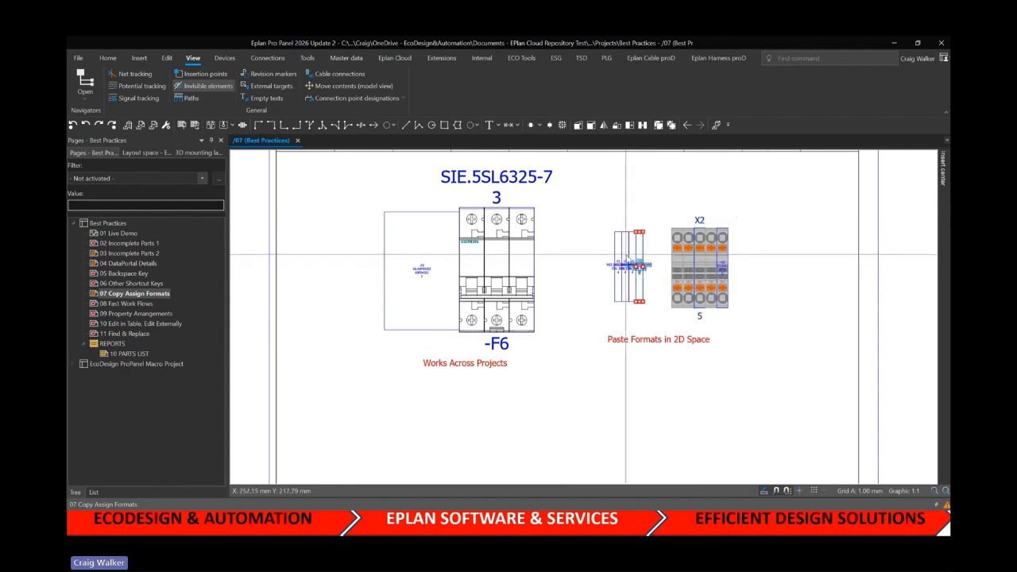
left_click(634, 258)
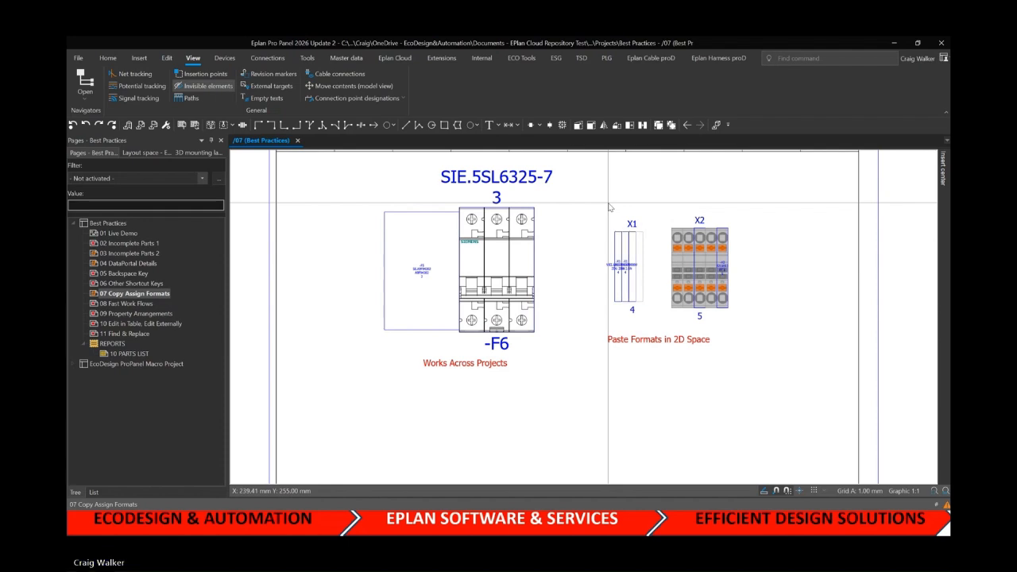
key("ctrl+z")
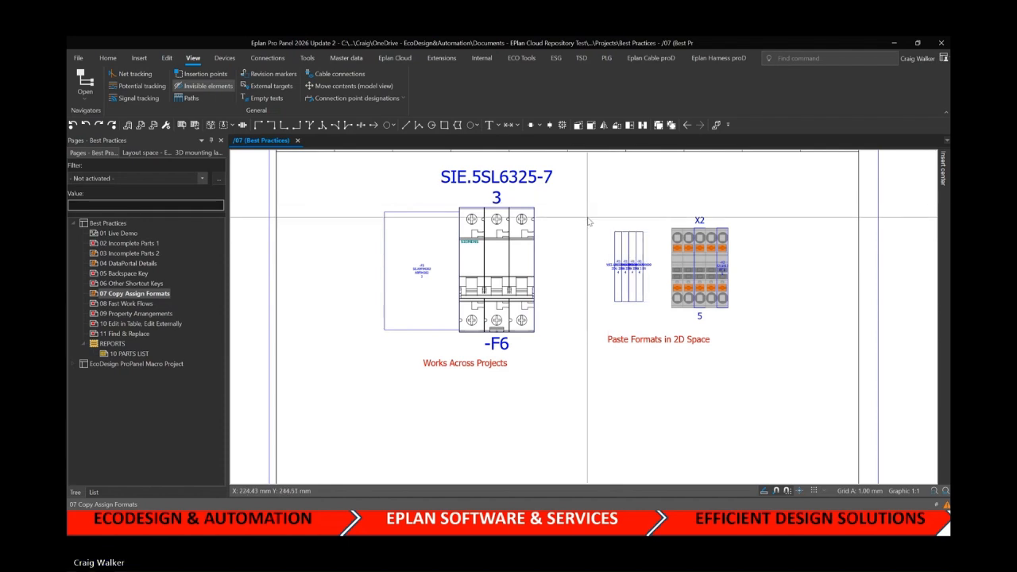
Clear the Incomplete status beside Shortcut Keys in Use on page 01 Live Demo
left_click(115, 302)
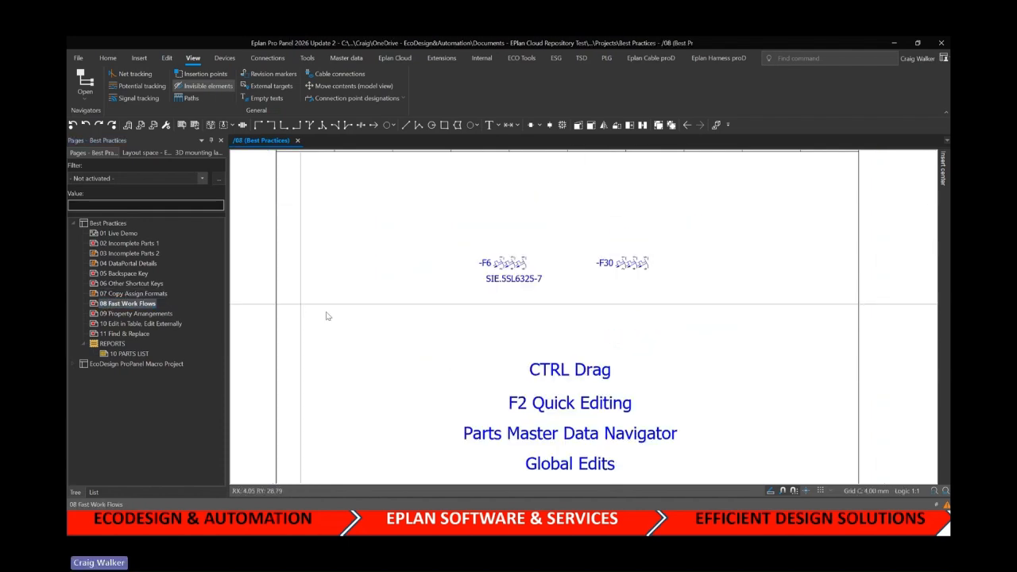
middle_click_drag(409, 314, 393, 299)
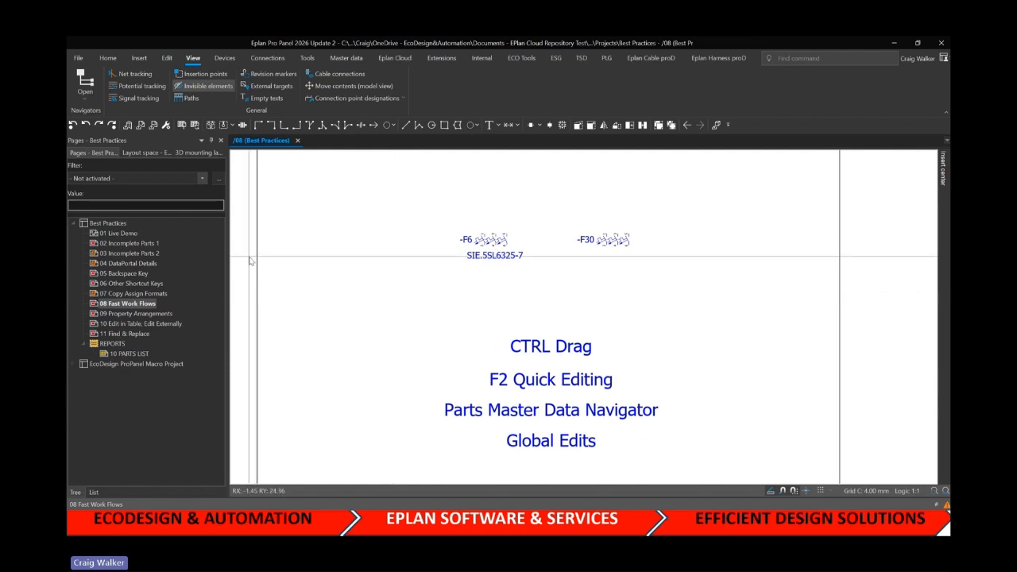
left_click(118, 234)
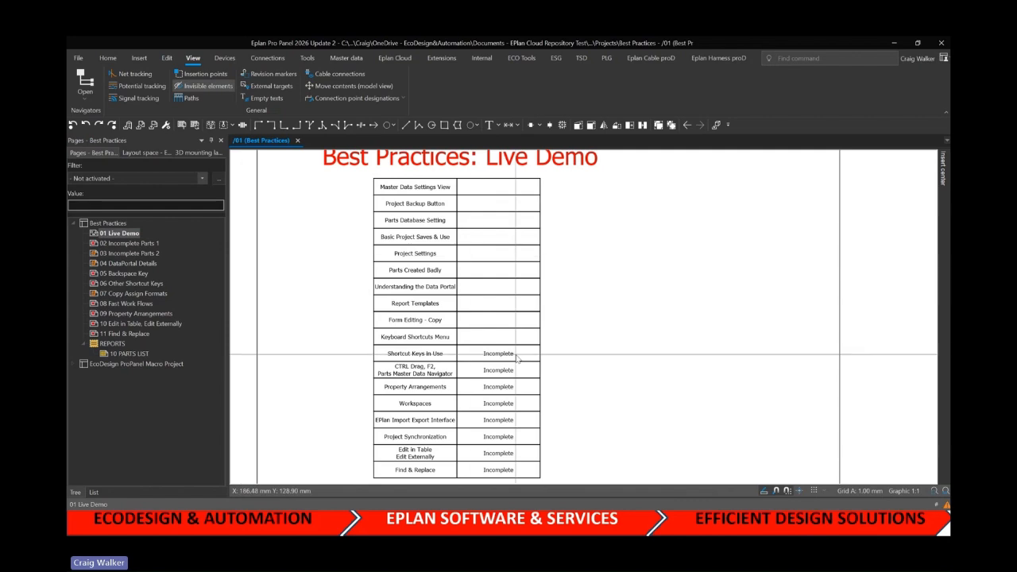
scroll(515, 355, "down", 3)
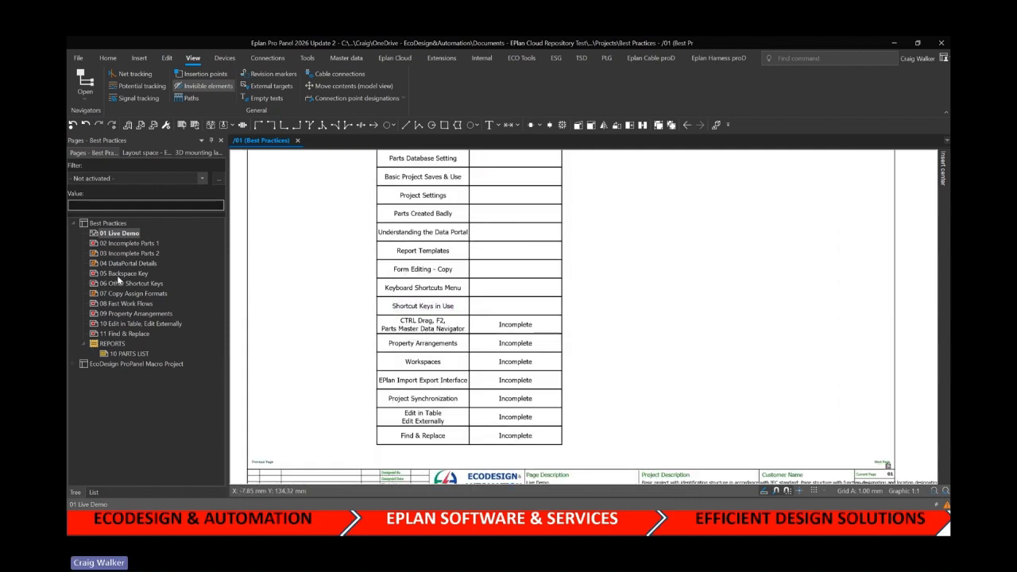
Try copying the -F30 breaker directly below itself on page 08 Fast Work Flows, with the Number and Always use this insertion mode options
left_click(121, 304)
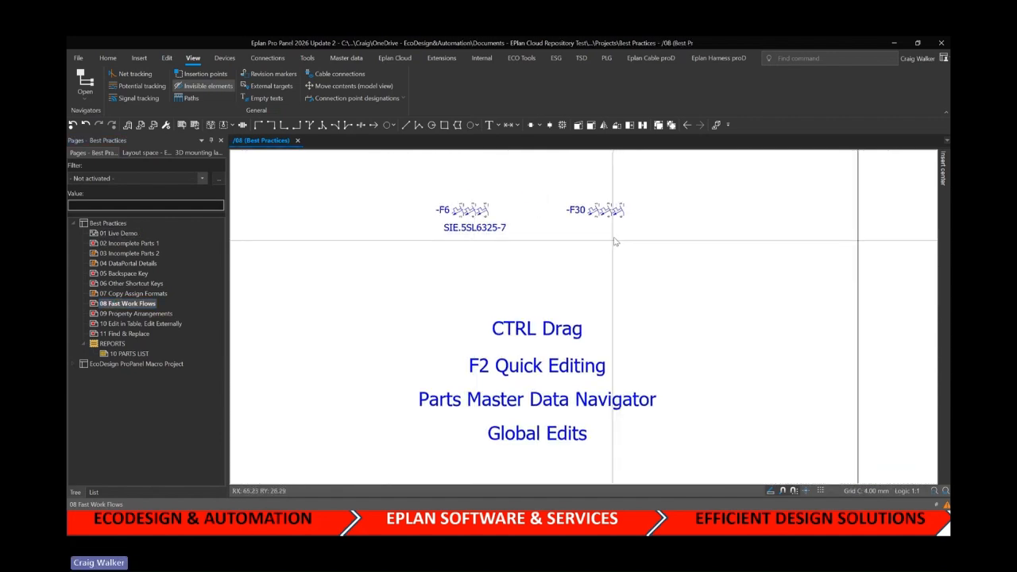
left_click(596, 224)
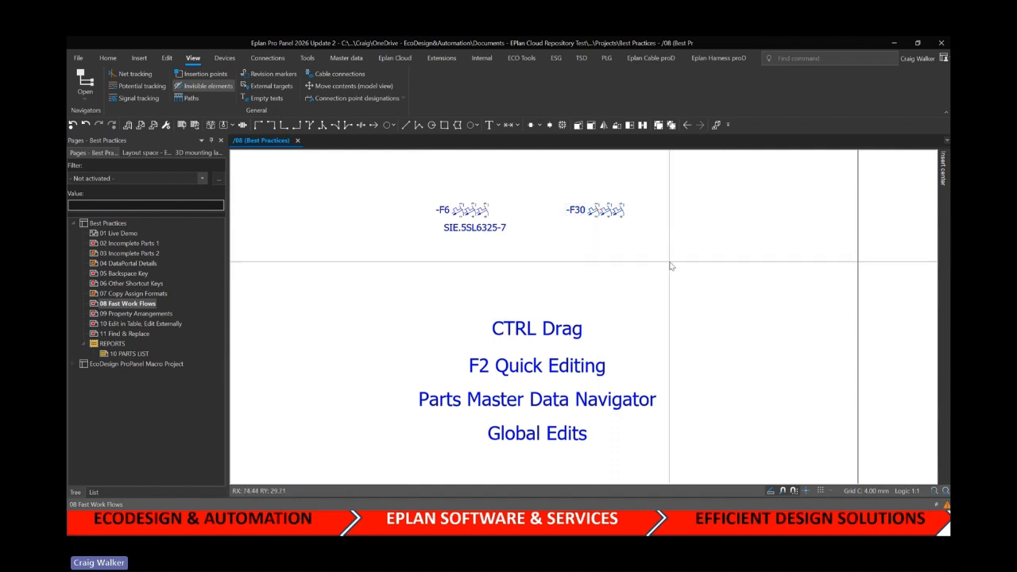
left_click_drag(596, 214, 600, 271, "ctrl")
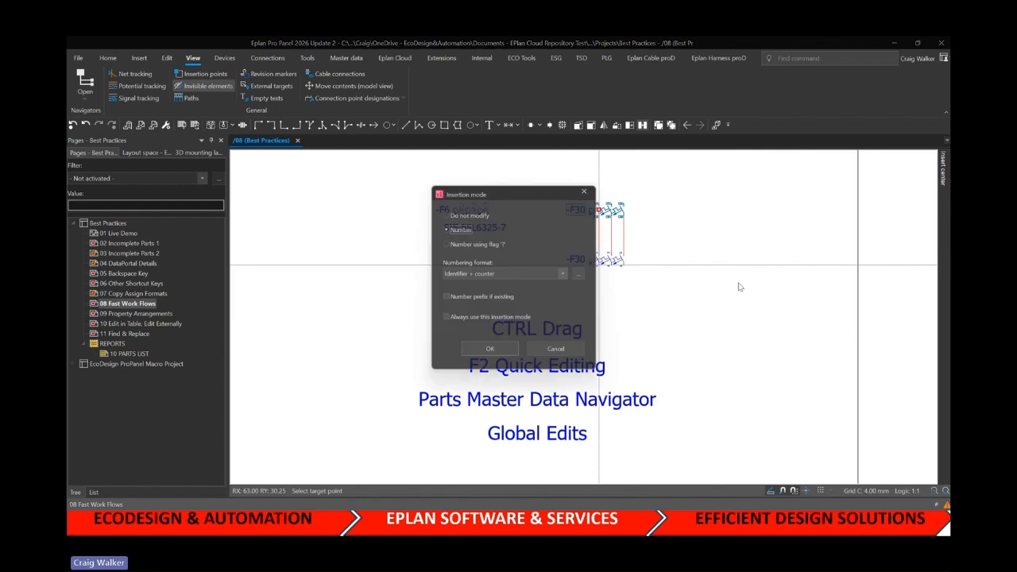
left_click(523, 316)
left_click(486, 355)
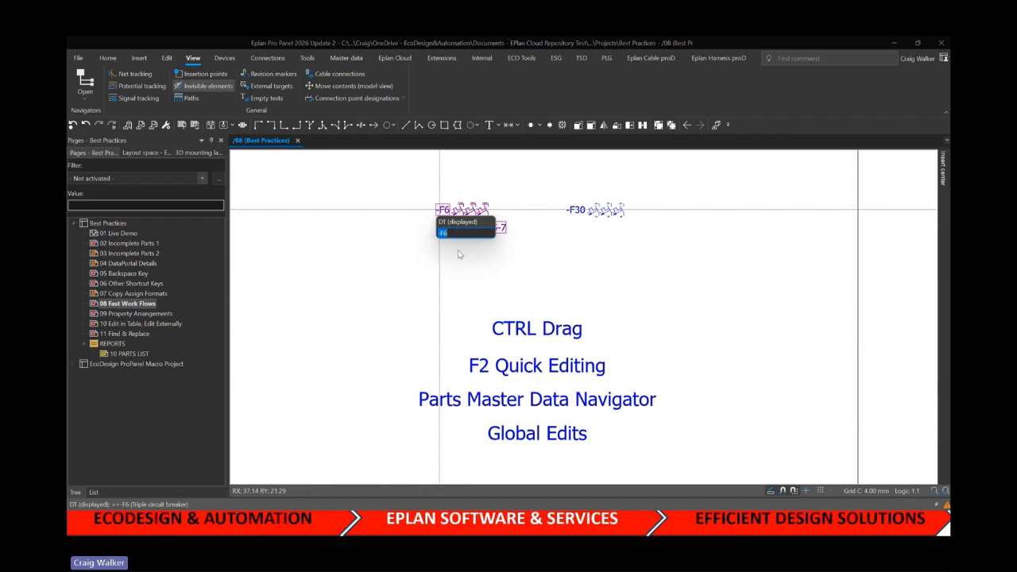
View the -F6 breaker's parts data in its properties and the quick edit of its displayed DT, dismissing both unchanged
right_click(442, 209)
left_click(483, 341)
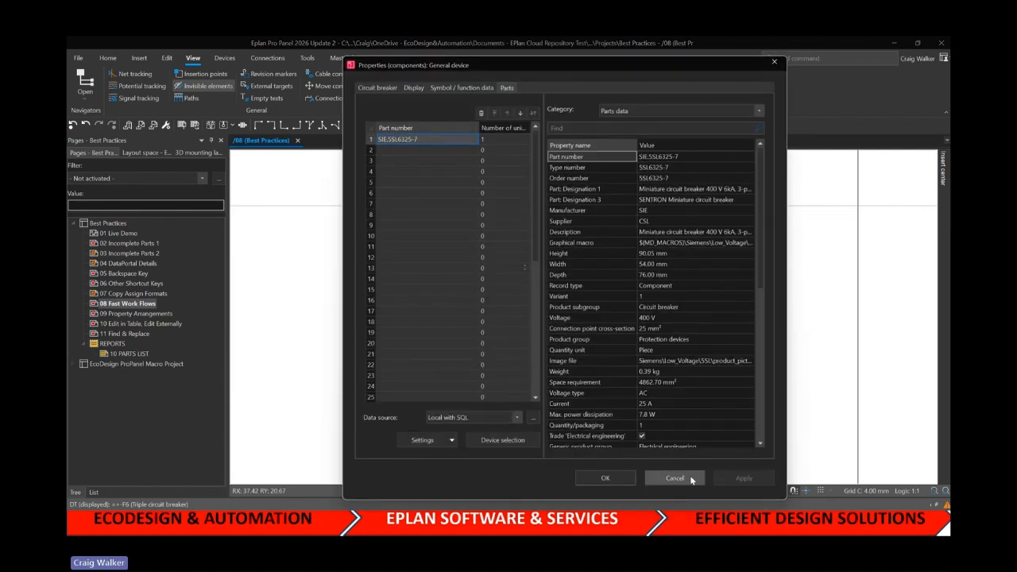
left_click(671, 478)
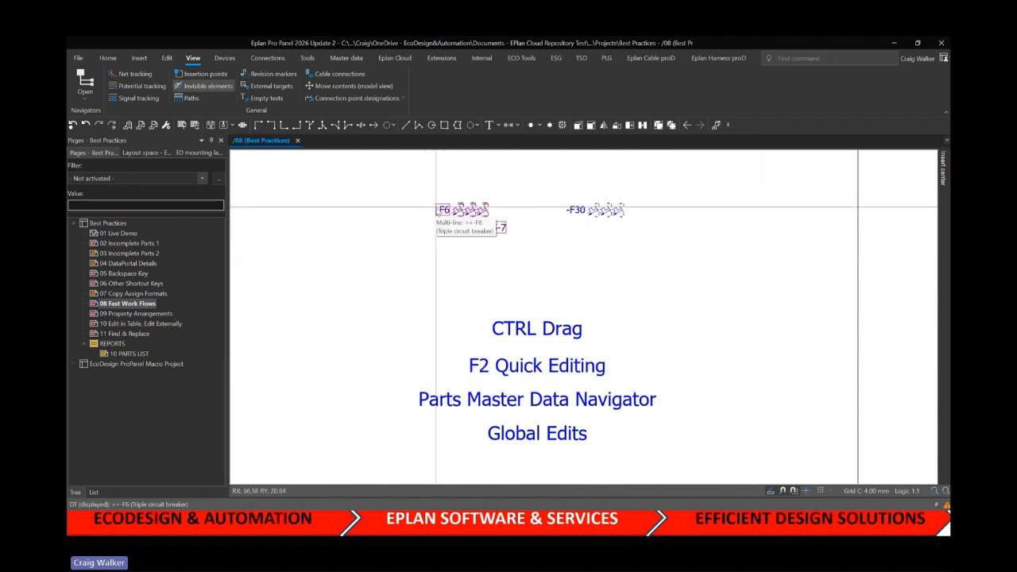
key("F2")
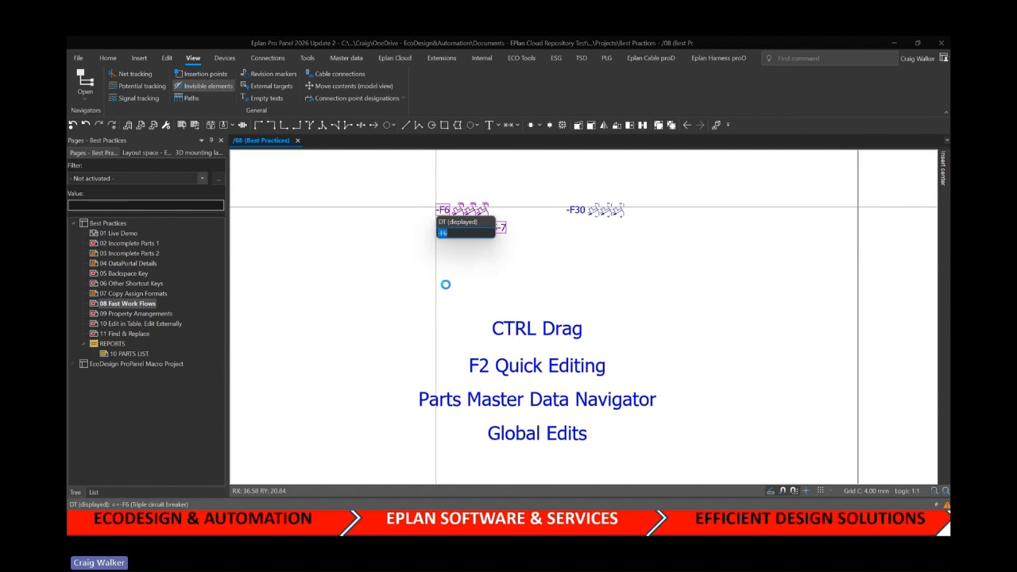
key("Escape")
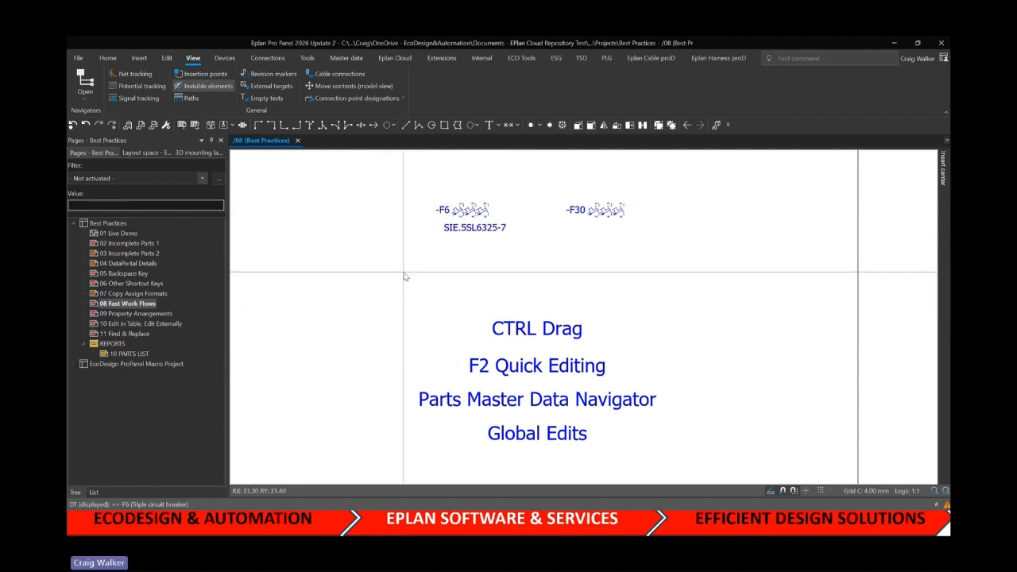
Open the properties of the -F6 breaker and of the -F30 breaker in turn, cancelling each unchanged
left_click(469, 212)
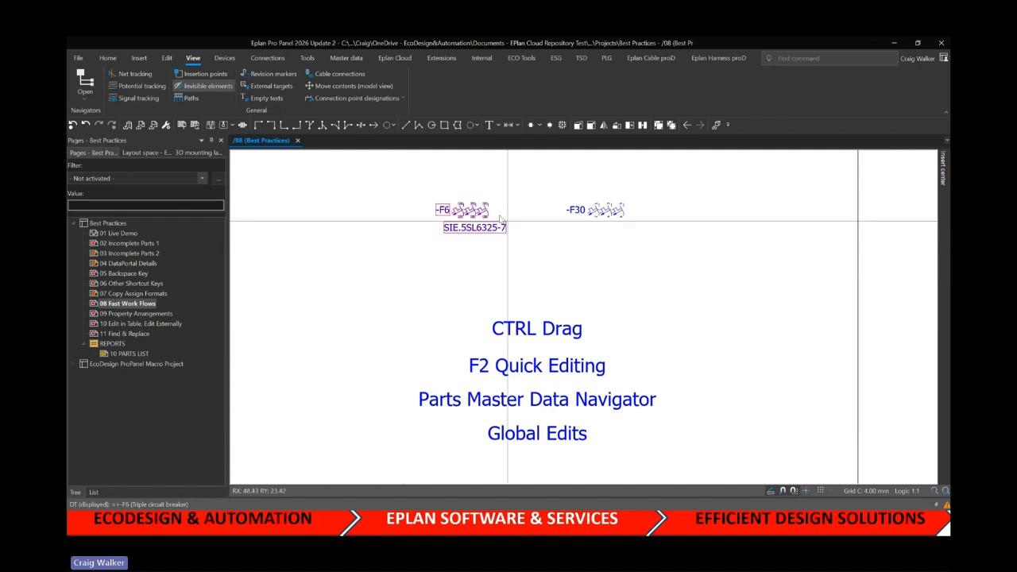
double_click(471, 210)
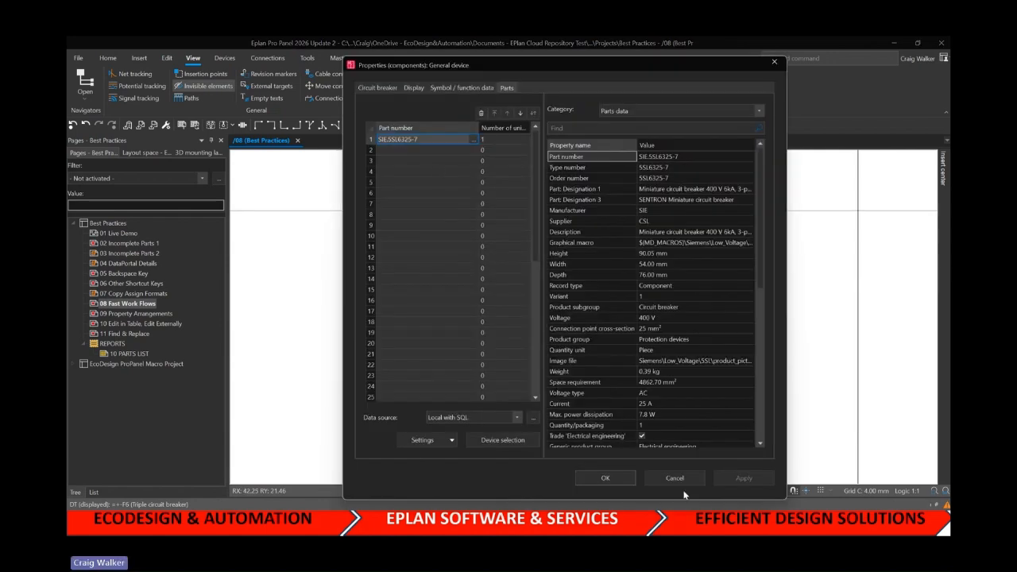
left_click(675, 478)
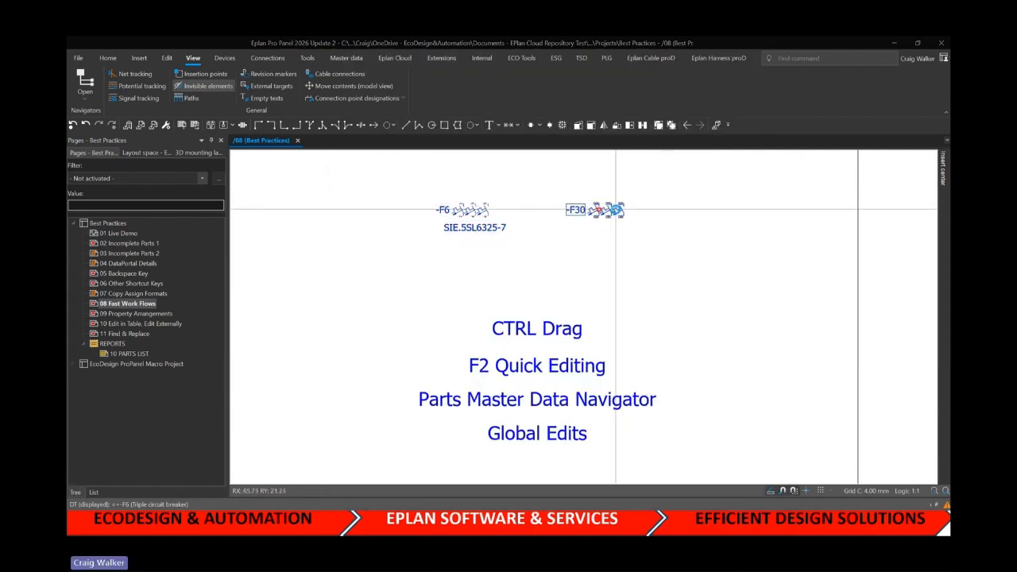
double_click(616, 210)
left_click(680, 484)
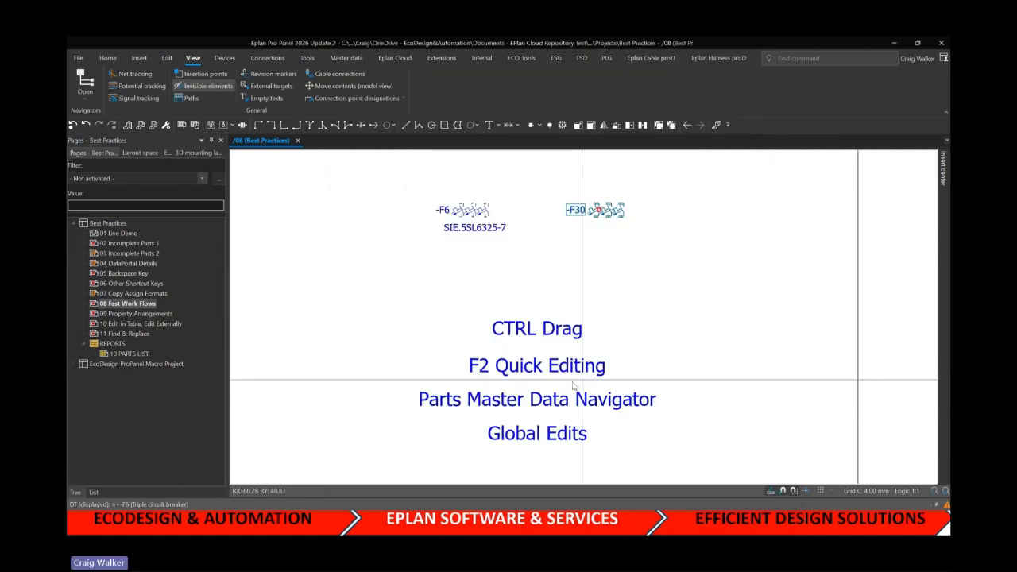
Show the part master data navigator and synchronise the -F6 breaker's selection with it to locate its part
key("ctrl+shift+p")
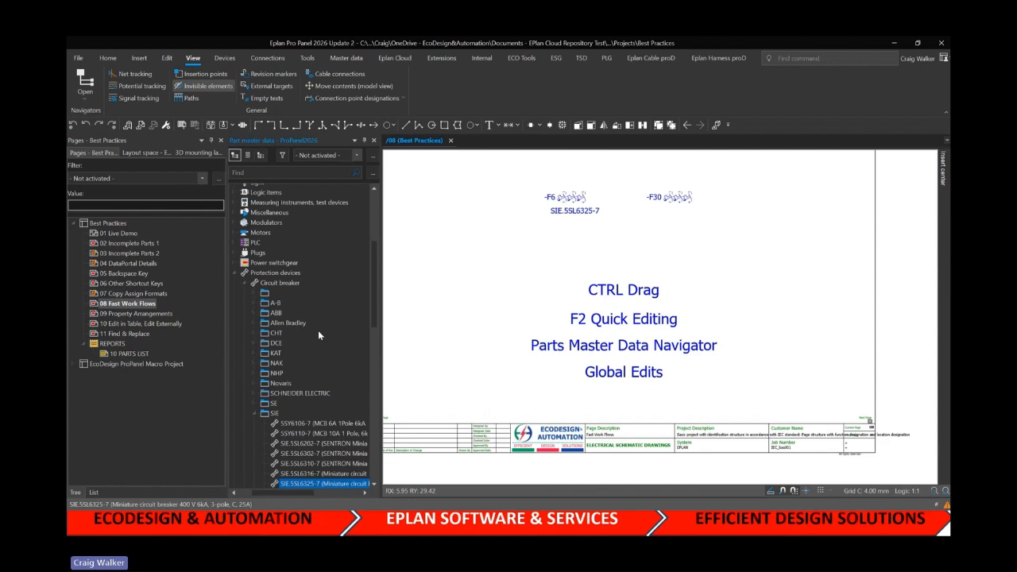
left_click(560, 189)
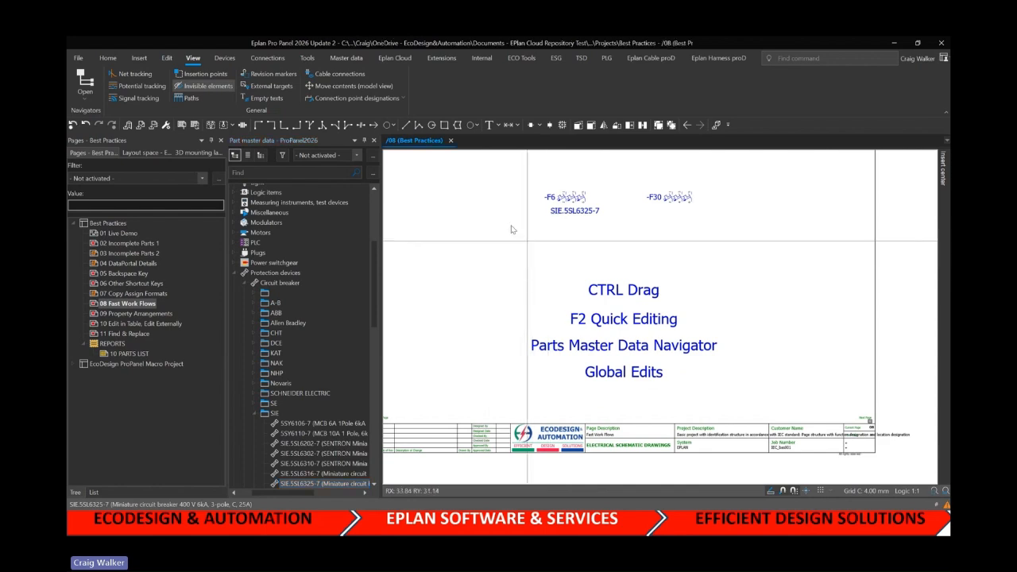
right_click(569, 201)
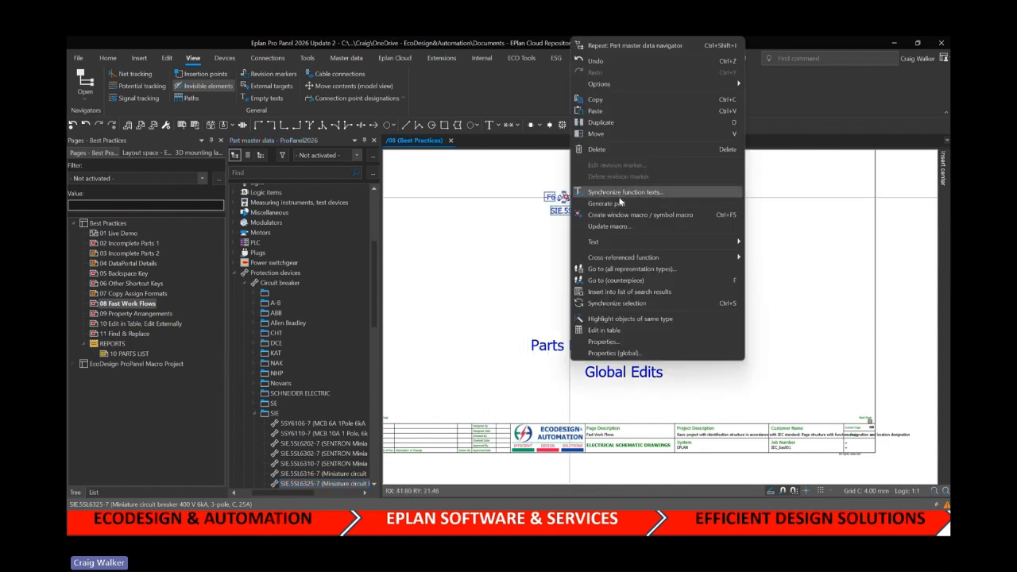
left_click(621, 303)
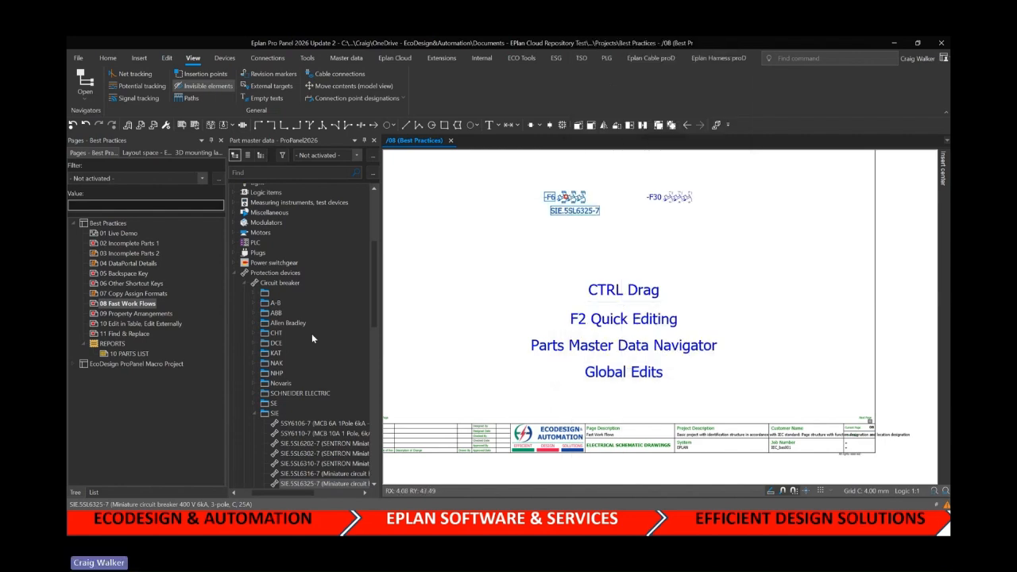
Assign the part SIE.5SL6325-7 from the part master data navigator to the -F30 breaker and close the navigator
left_click(312, 392)
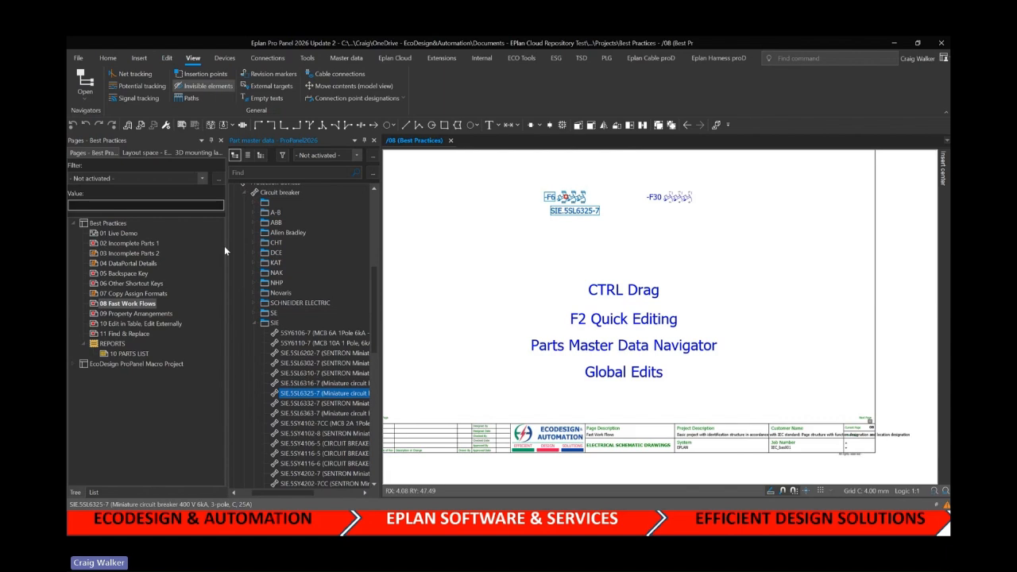
right_click(315, 391)
left_click(374, 444)
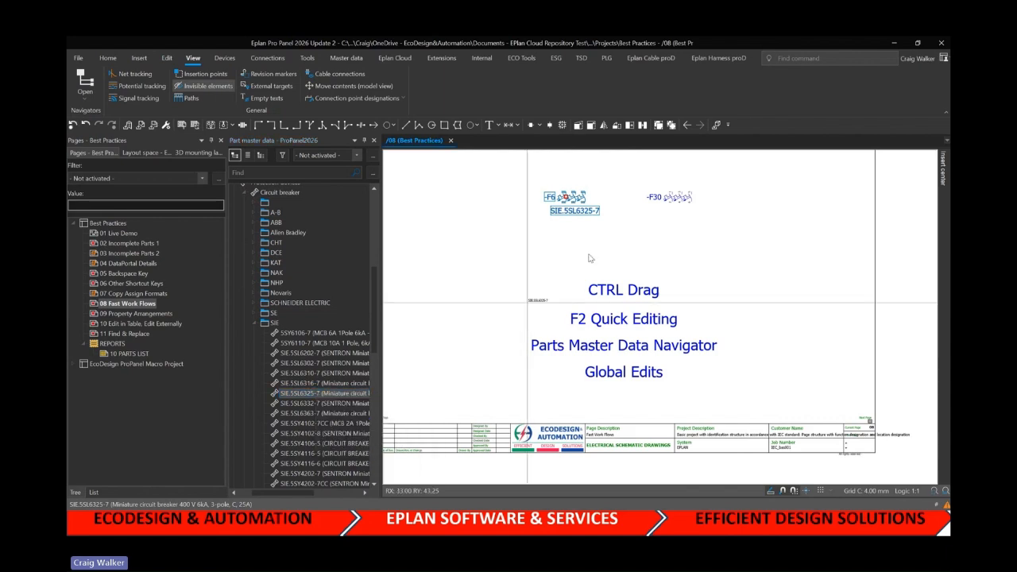
left_click(673, 200)
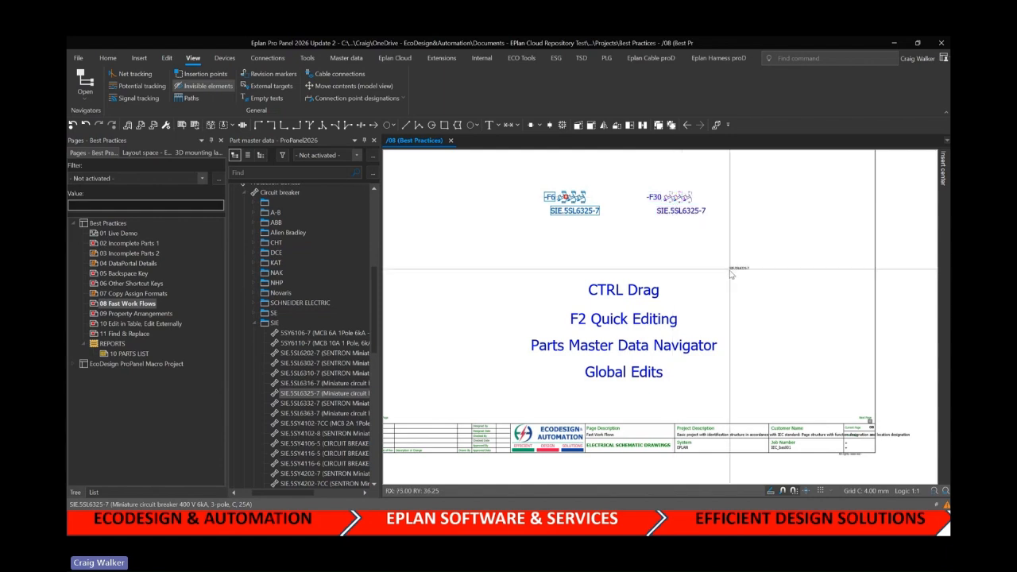
left_click(668, 221)
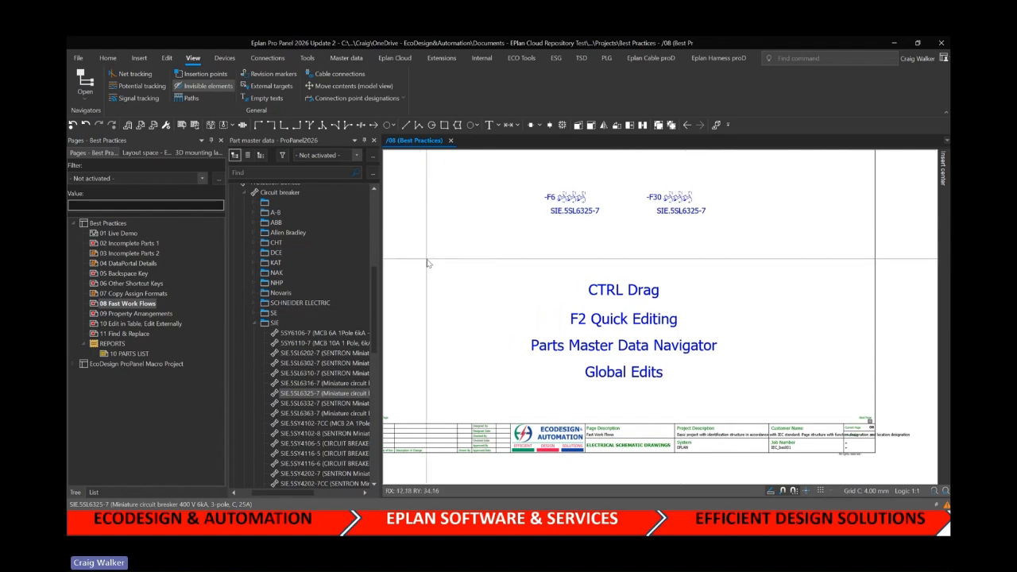
left_click(375, 141)
View the -F6 breaker's 2D layout on page 07 Copy Assign Formats and return to page 08 Fast Work Flows
scroll(513, 222, "up", 1)
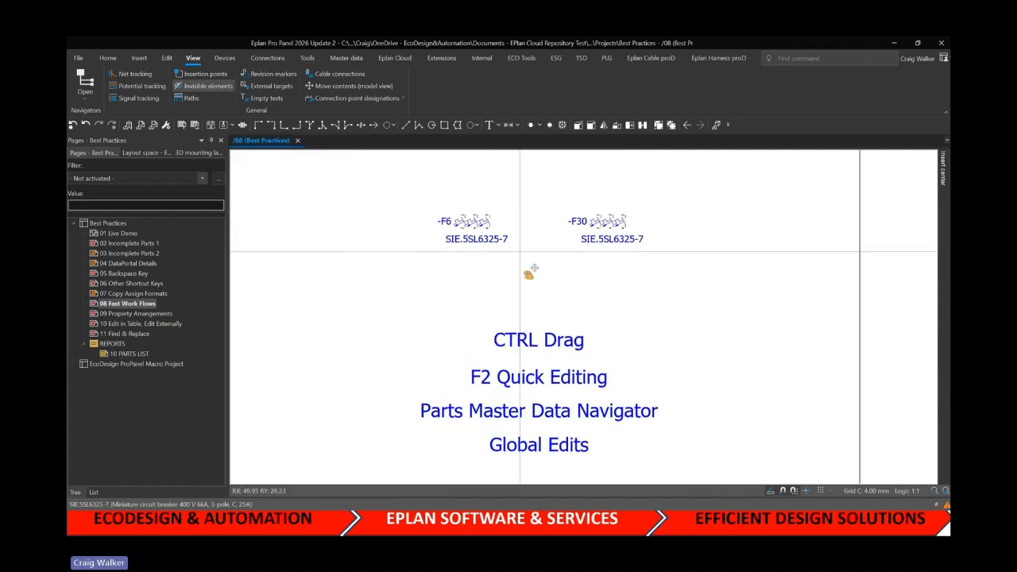
scroll(528, 273, "down", 3)
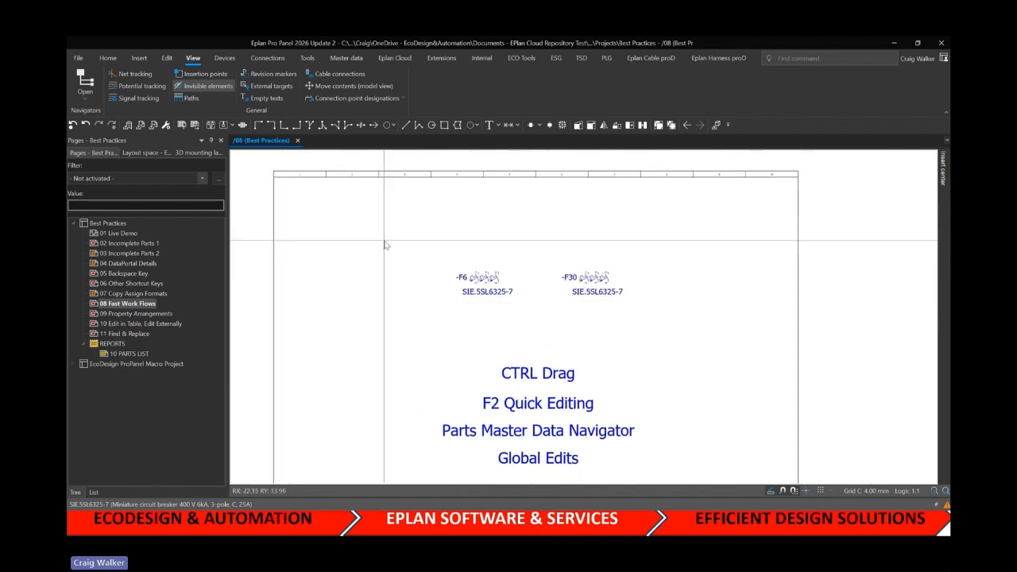
key("Page_Up")
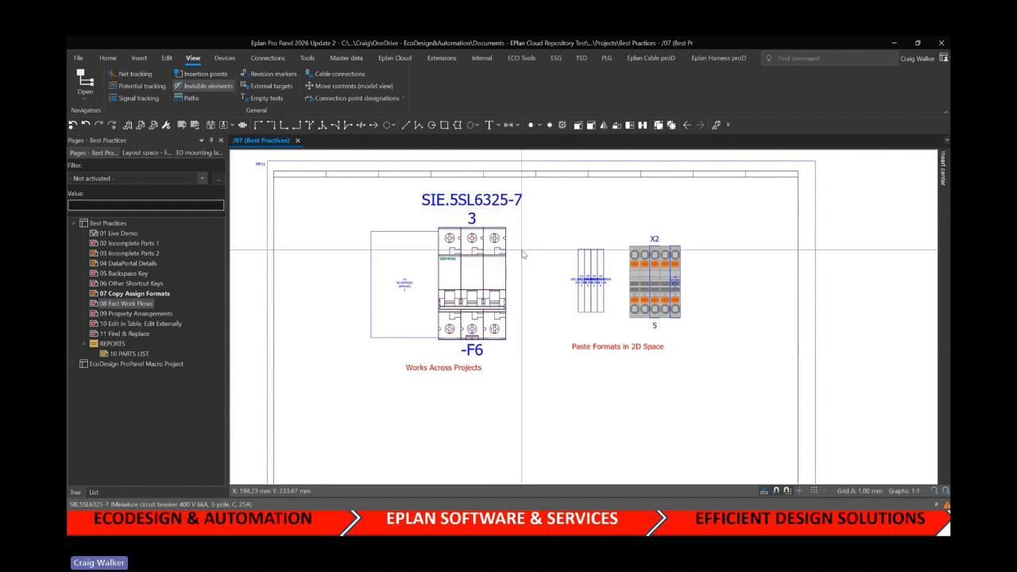
key("Page_Down")
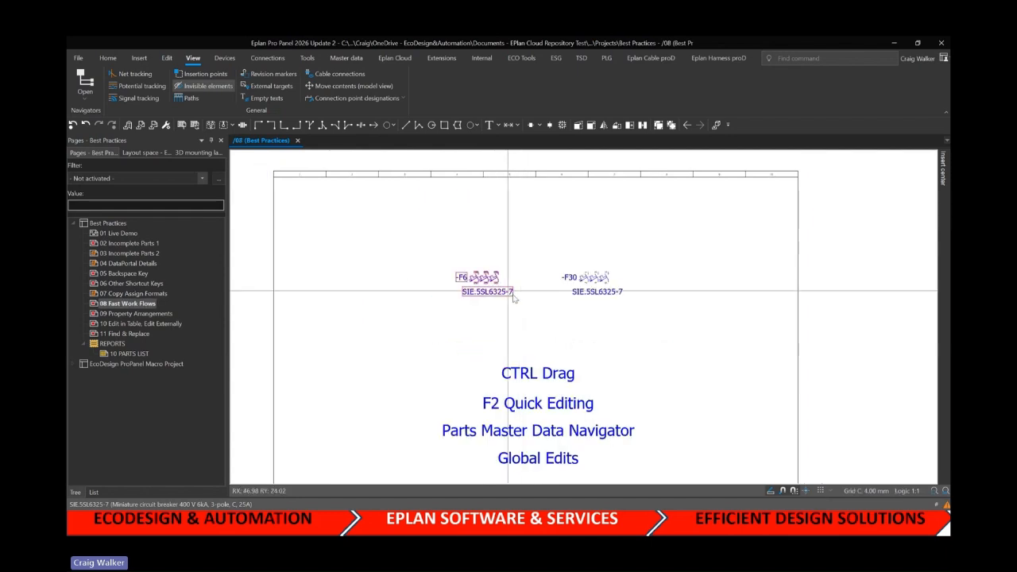
scroll(508, 302, "up", 2)
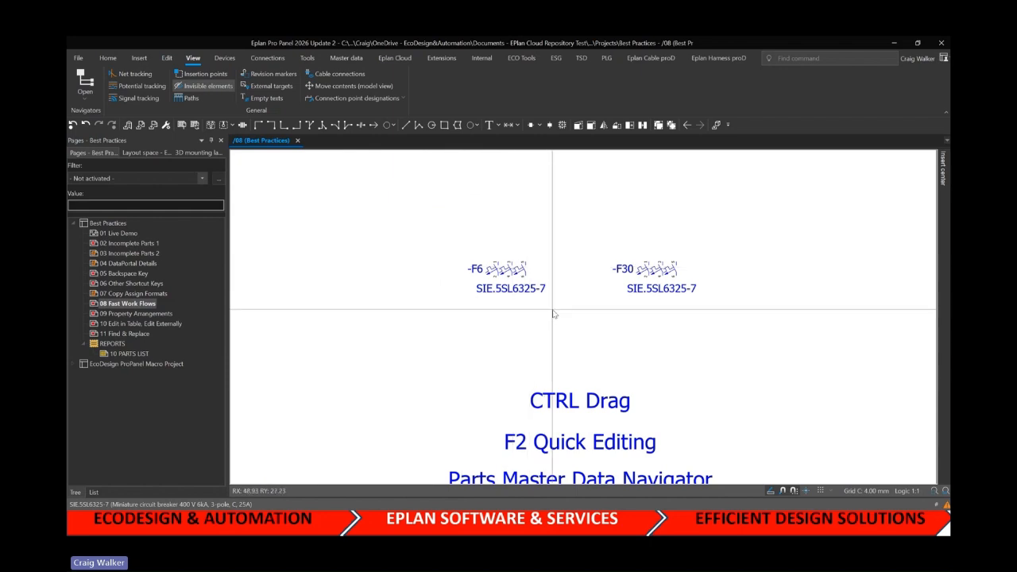
Replace the -F6 breaker's part with SIE.5SL6316-7 through its global properties, accepting the overwrite of conflicting data
right_click(510, 281)
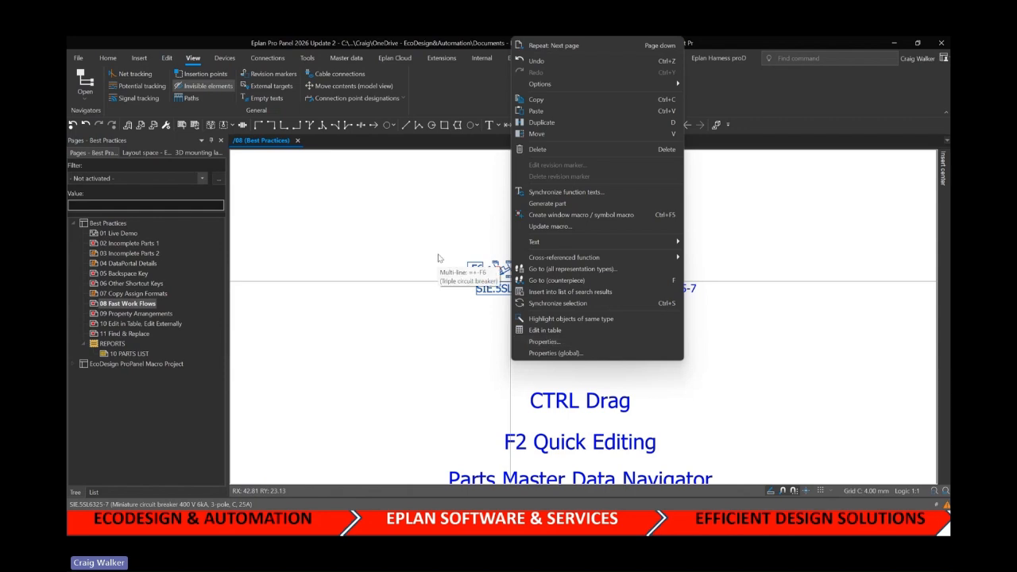
left_click(384, 356)
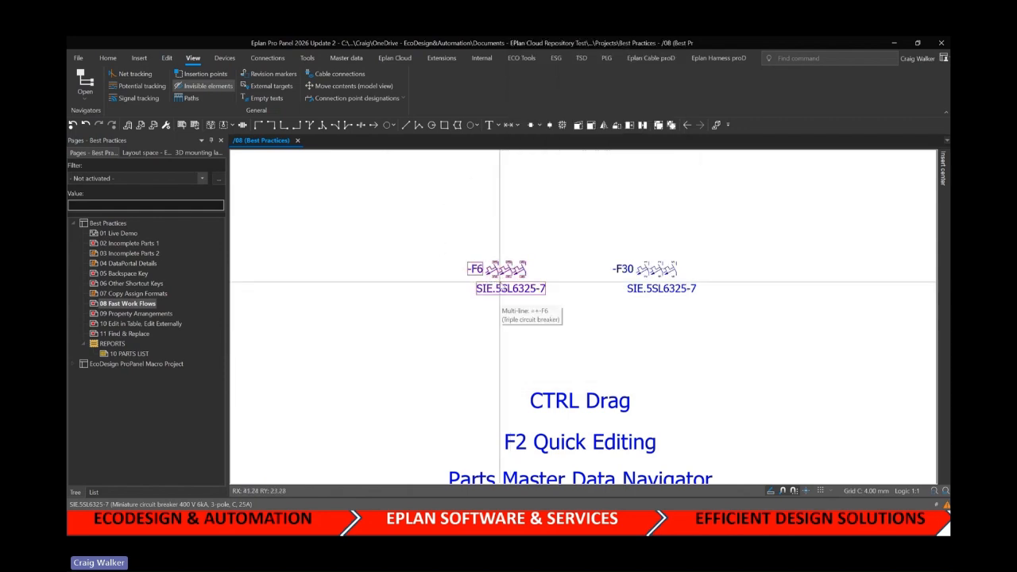
right_click(500, 282)
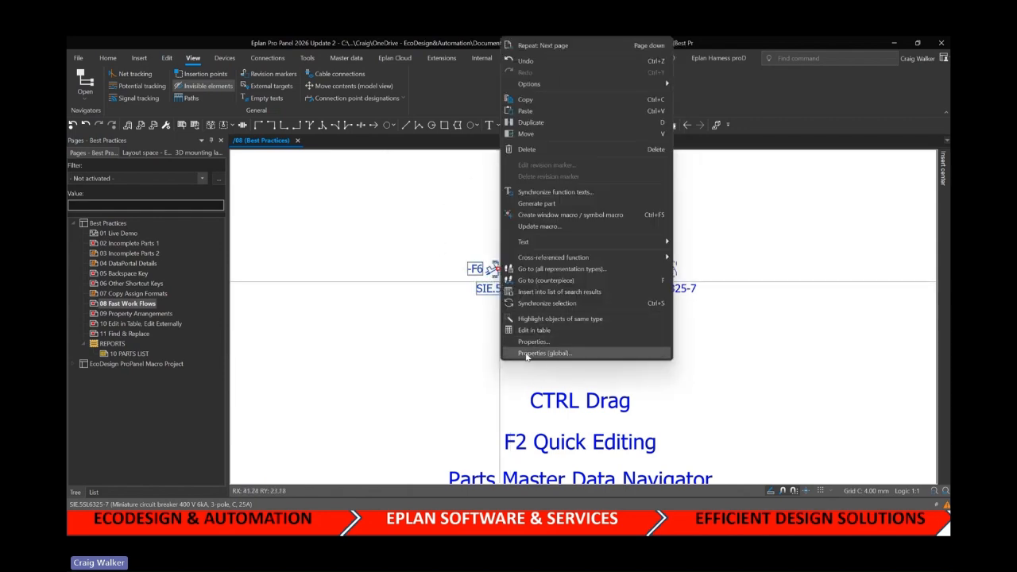
left_click(557, 354)
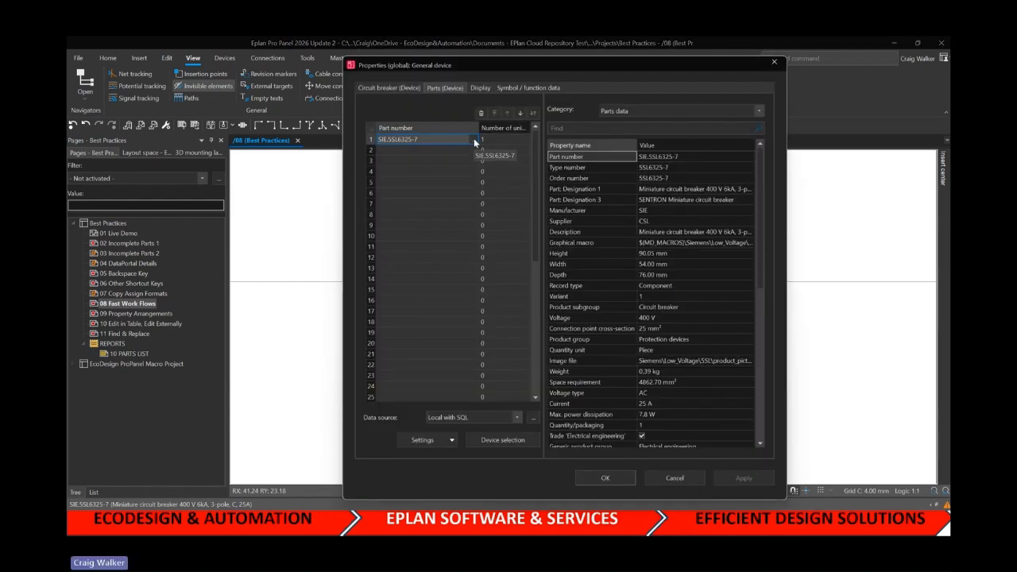
left_click(474, 138)
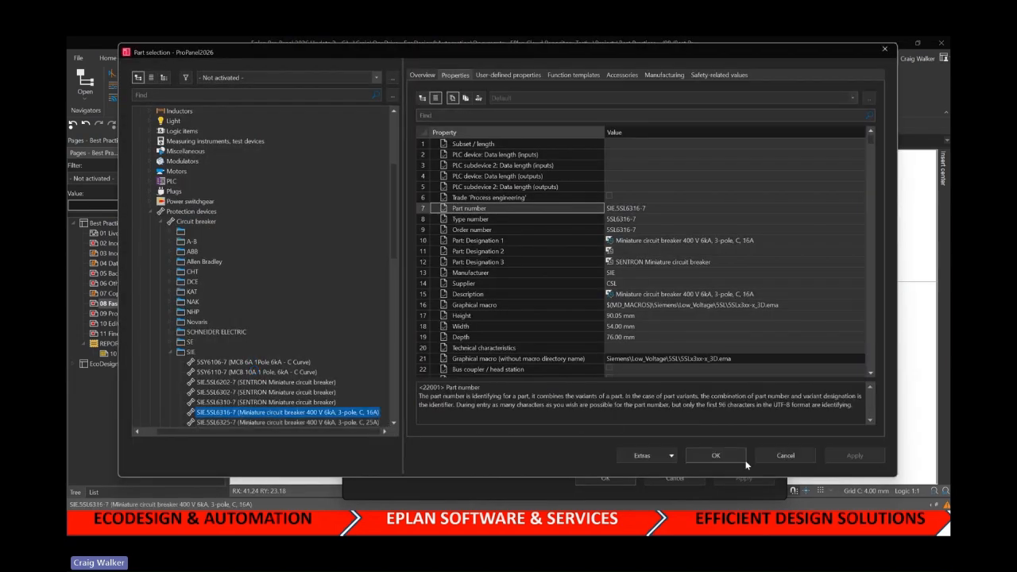
left_click(718, 456)
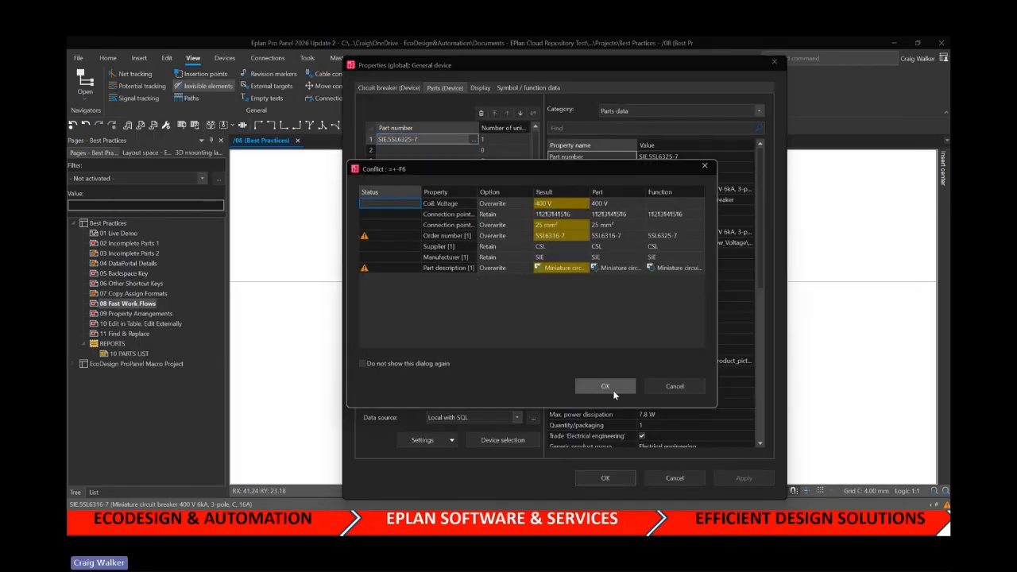
left_click(607, 387)
left_click(607, 476)
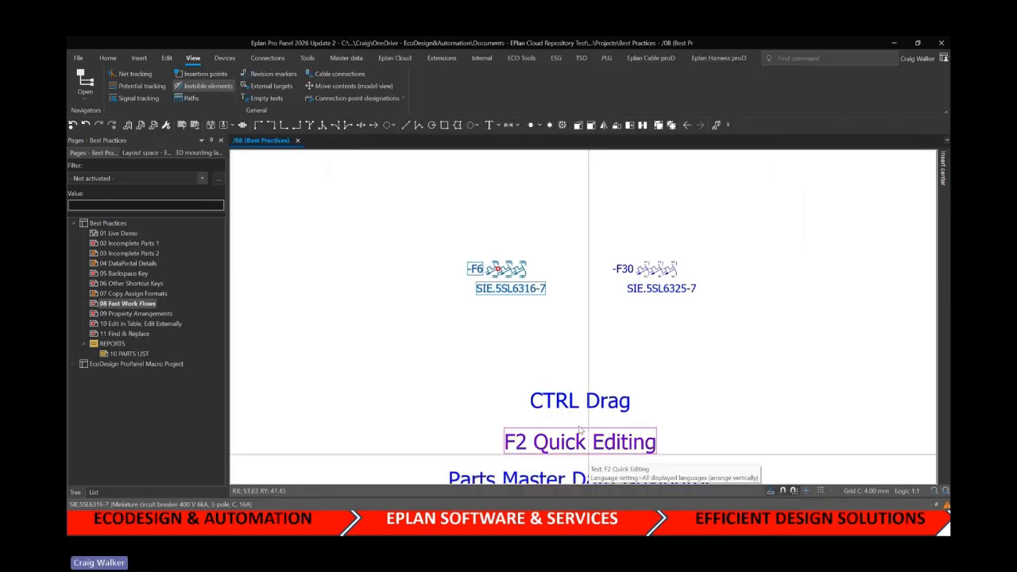
Check the part number shown on the -F6 layout on page 07, then go back to page 08 Fast Work Flows
key("Page_Up")
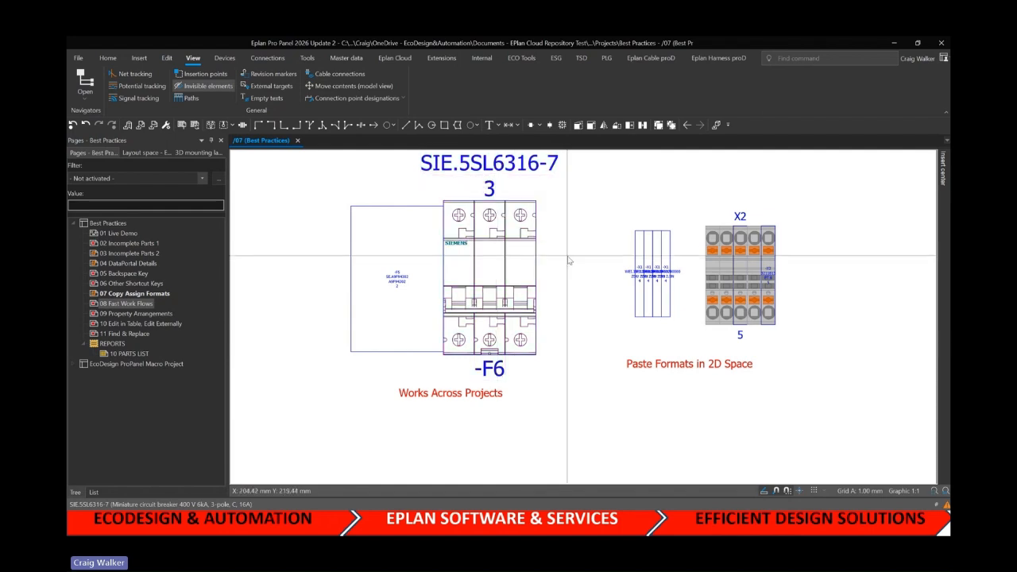
scroll(532, 338, "down", 1)
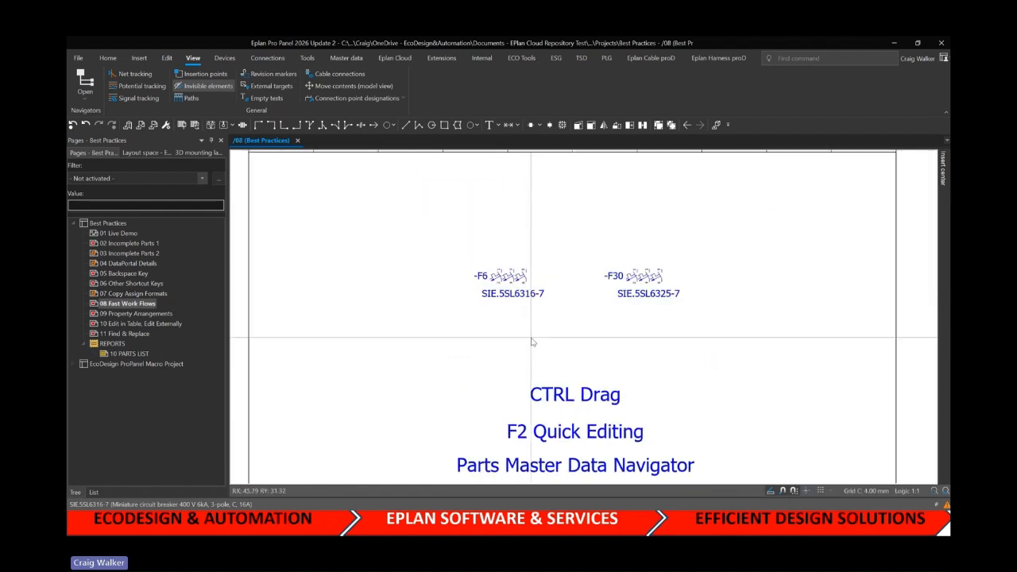
middle_click_drag(573, 336, 528, 335)
scroll(469, 339, "down", 1)
middle_click_drag(438, 368, 447, 320)
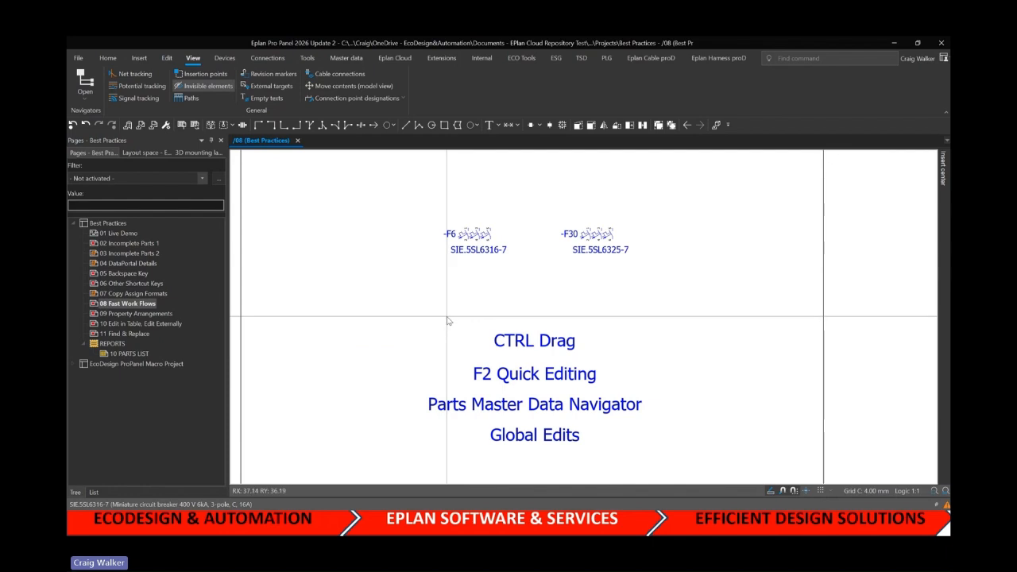
Clear the Incomplete status beside CTRL Drag, F2, Parts Master Data Navigator on page 01 Live Demo
double_click(130, 234)
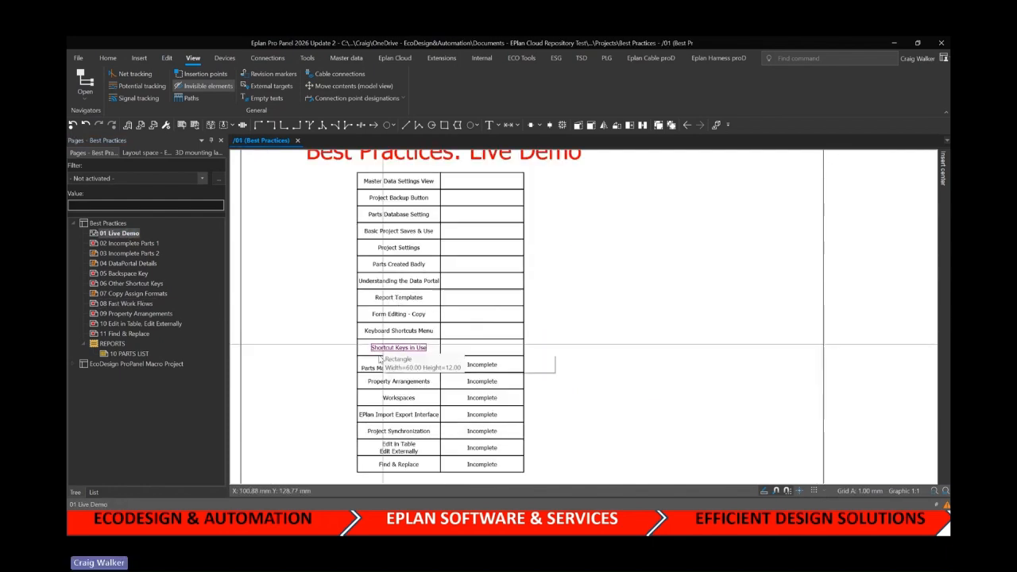
left_click(471, 364)
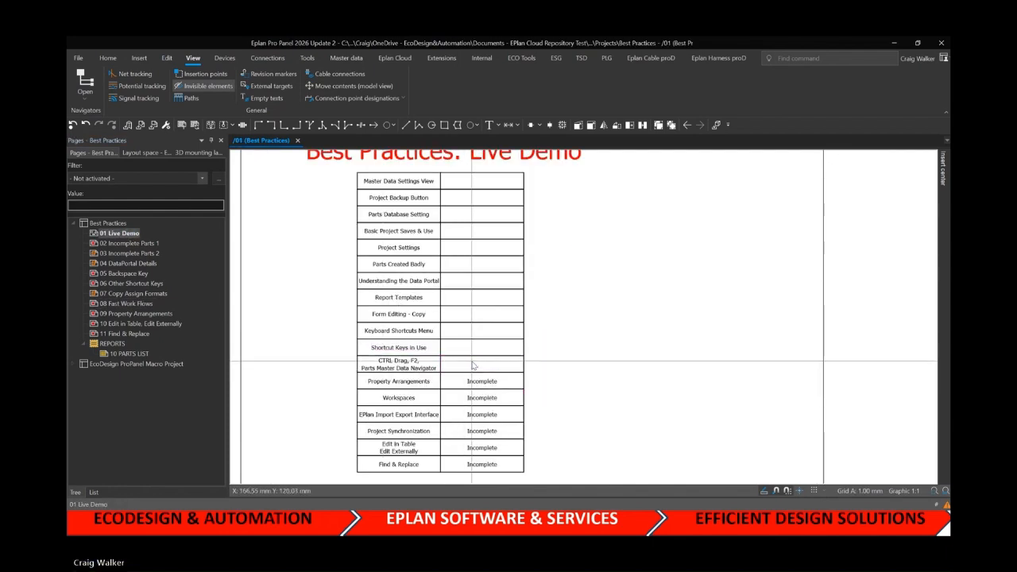
left_click_drag(471, 364, 472, 381)
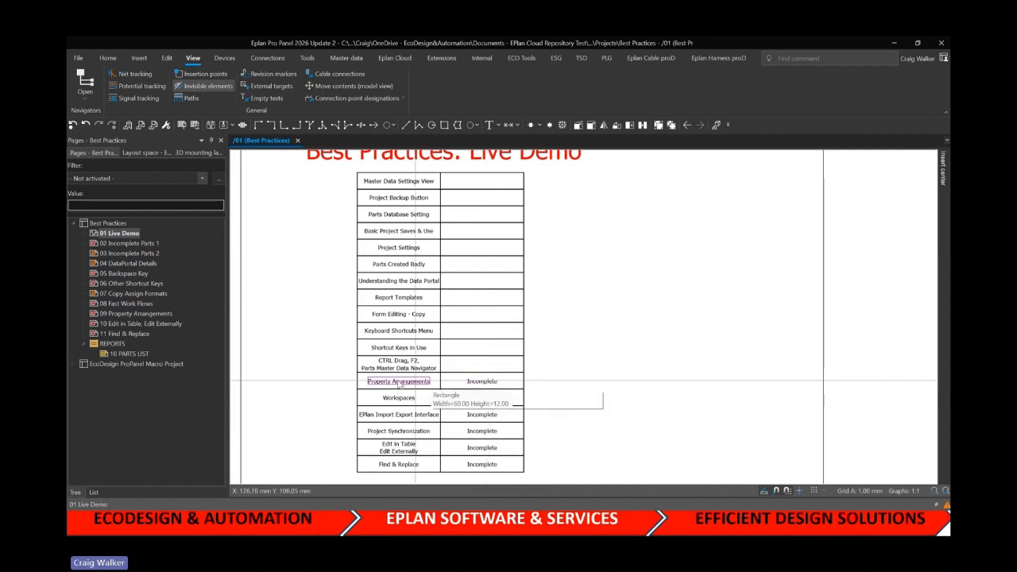
Set the property arrangement of the right-hand PSU1_24V interruption point on page 09 Property Arrangements to Below, 90°
left_click(122, 313)
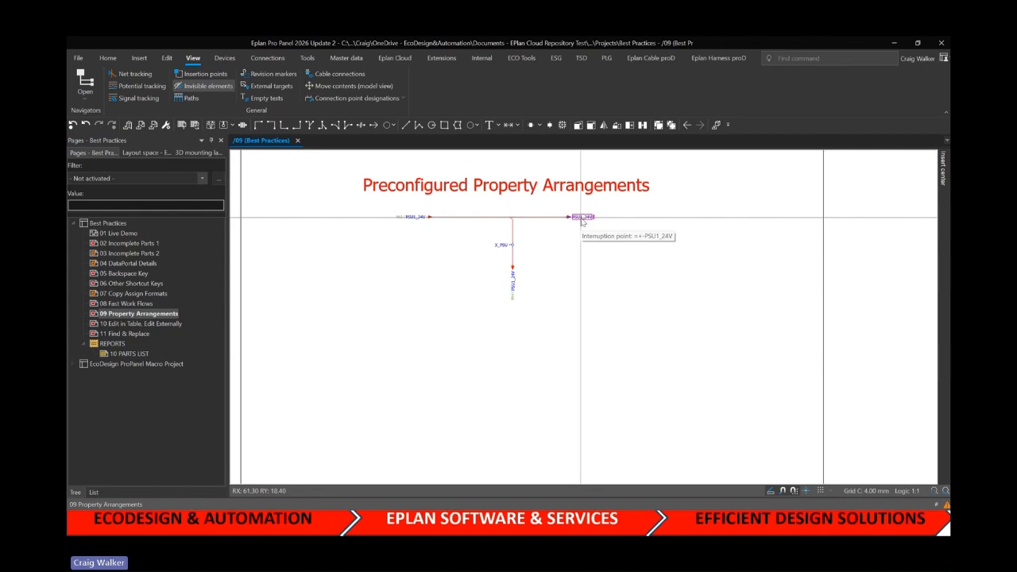
right_click(583, 222)
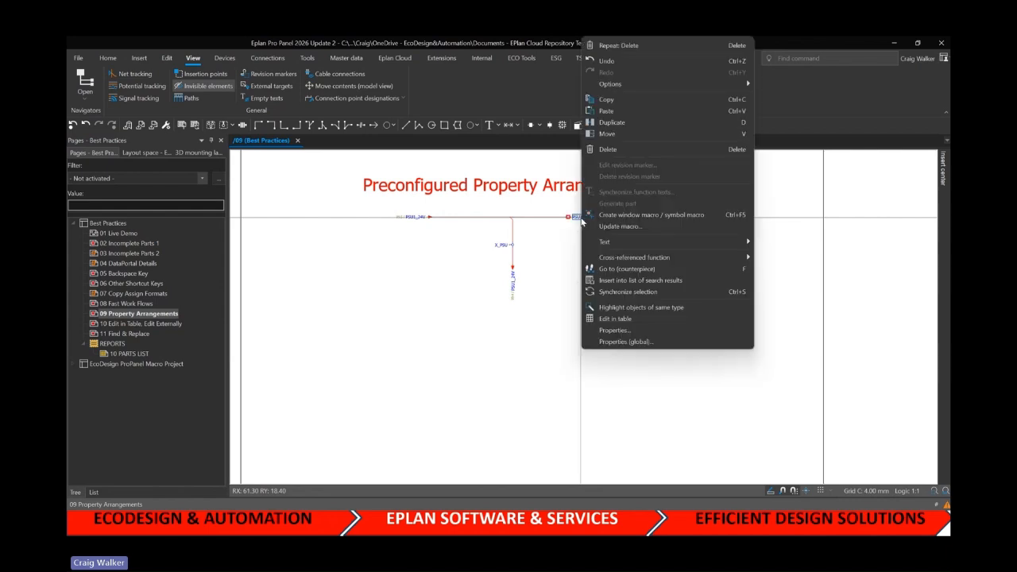
left_click(627, 329)
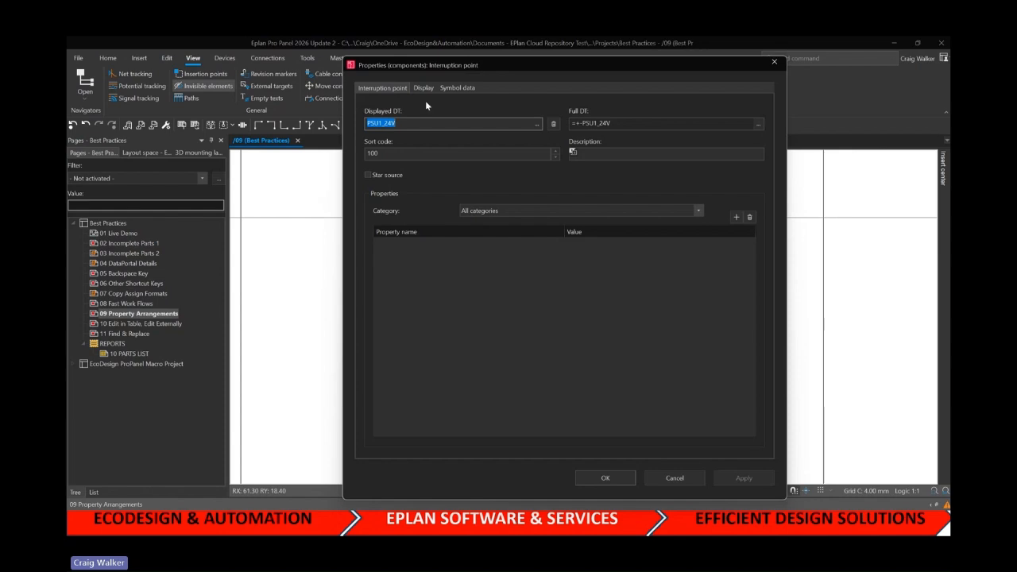
left_click(424, 88)
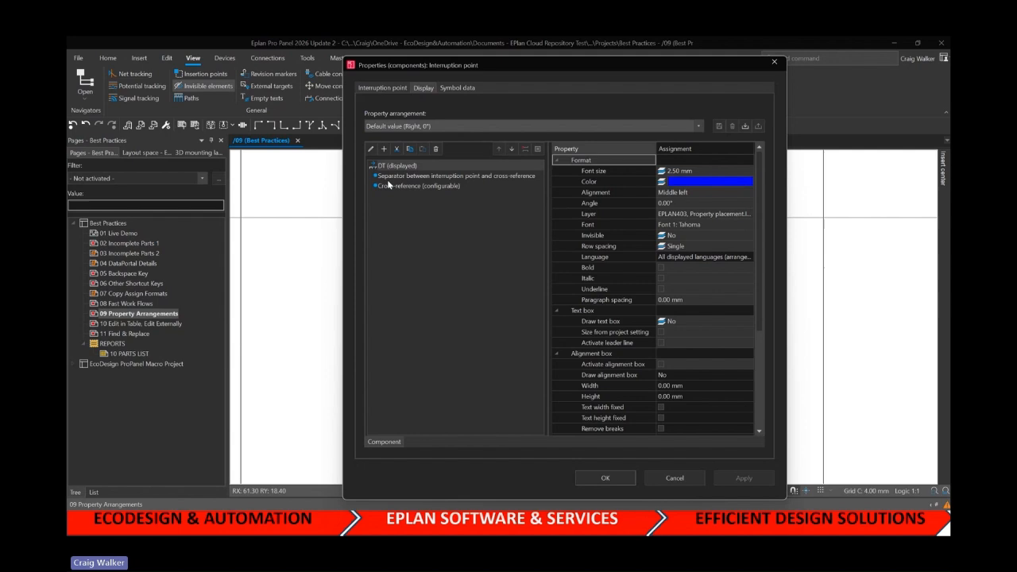
left_click(440, 125)
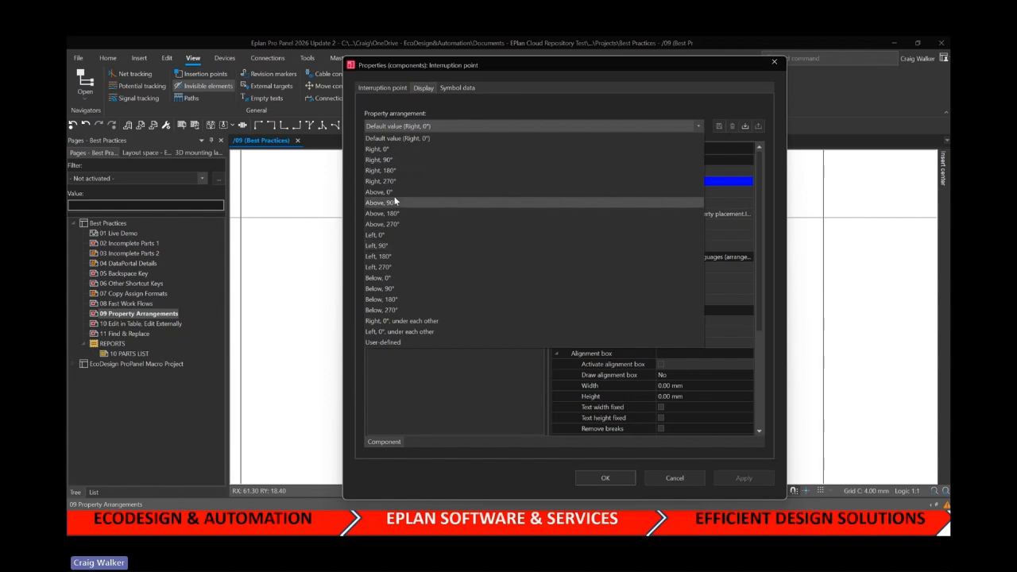
left_click(401, 288)
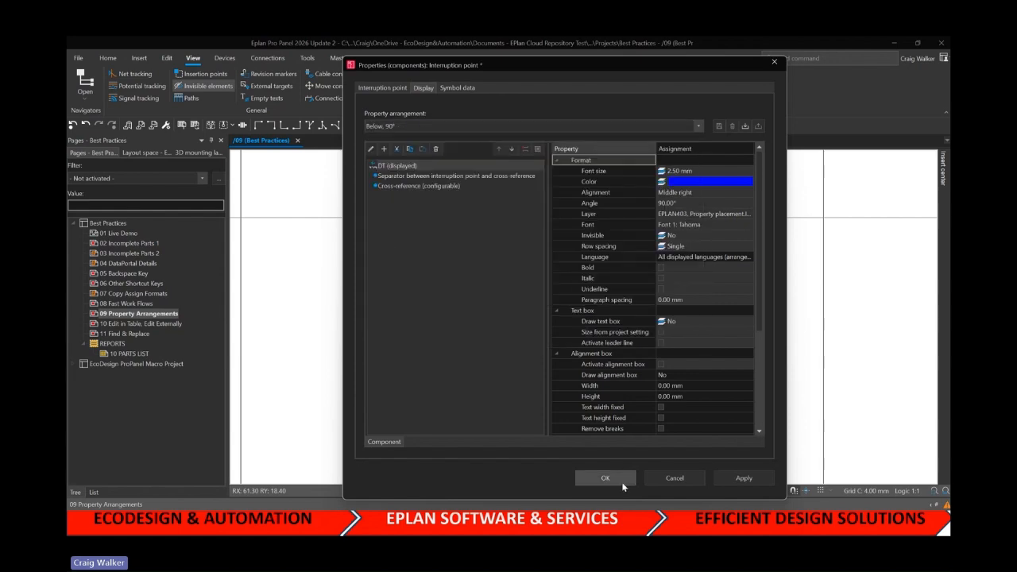
left_click(622, 480)
Shift the right-hand PSU1_24V text slightly to the right and apply its format to the left-hand PSU1_24V interruption point
scroll(585, 221, "up", 2)
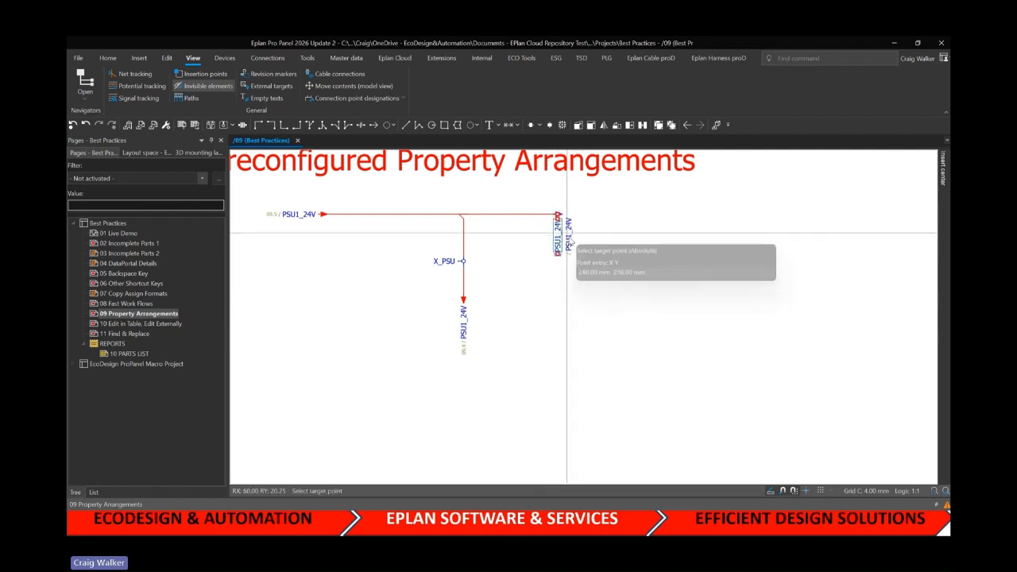
left_click_drag(561, 238, 573, 237)
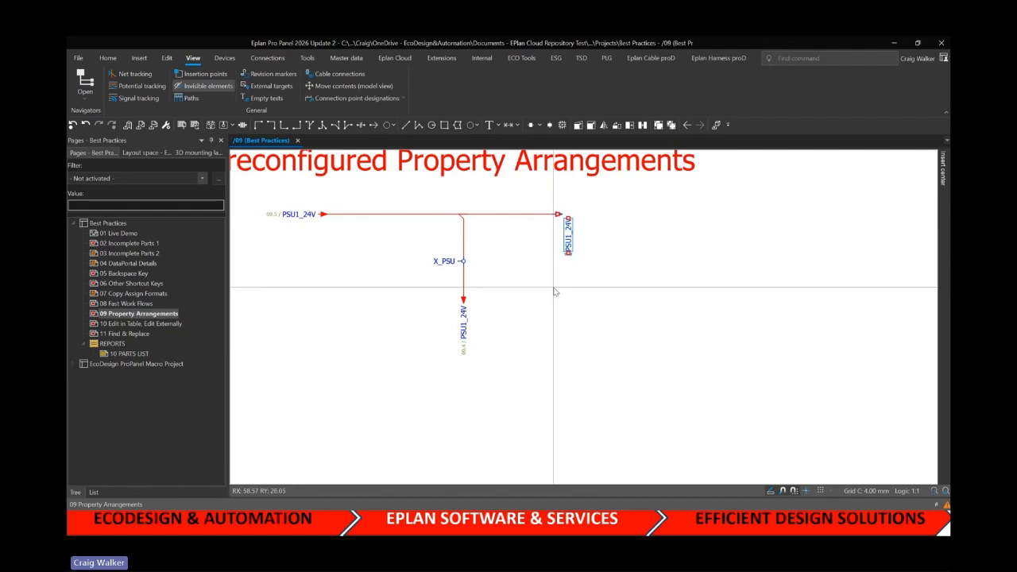
left_click(312, 220)
key("ctrl+shift+a")
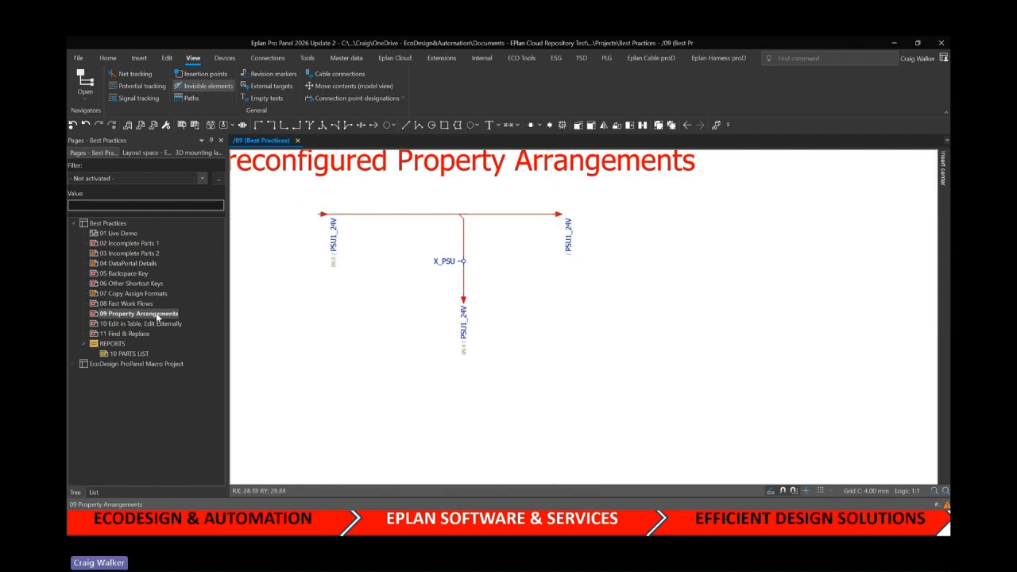
Clear the Incomplete status beside Property Arrangements on page 01 Live Demo
left_click(119, 232)
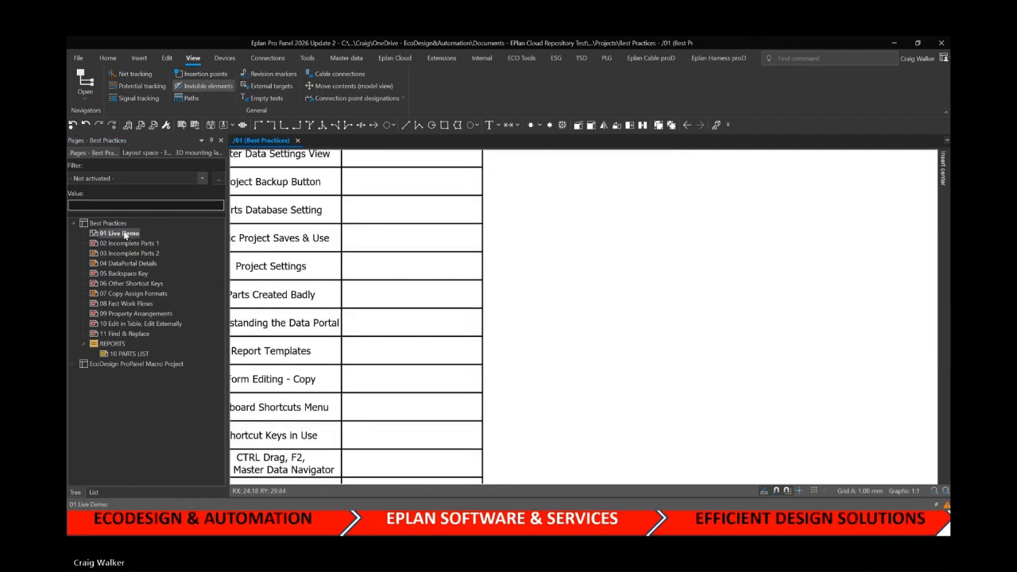
middle_click_drag(438, 358, 533, 226)
scroll(533, 226, "down", 1)
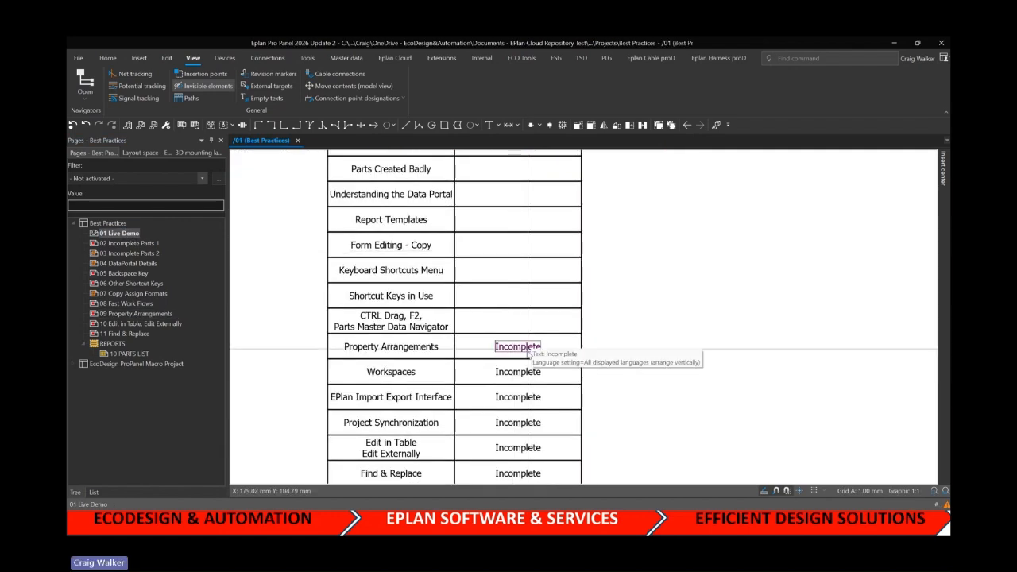
left_click(518, 347)
key("Delete")
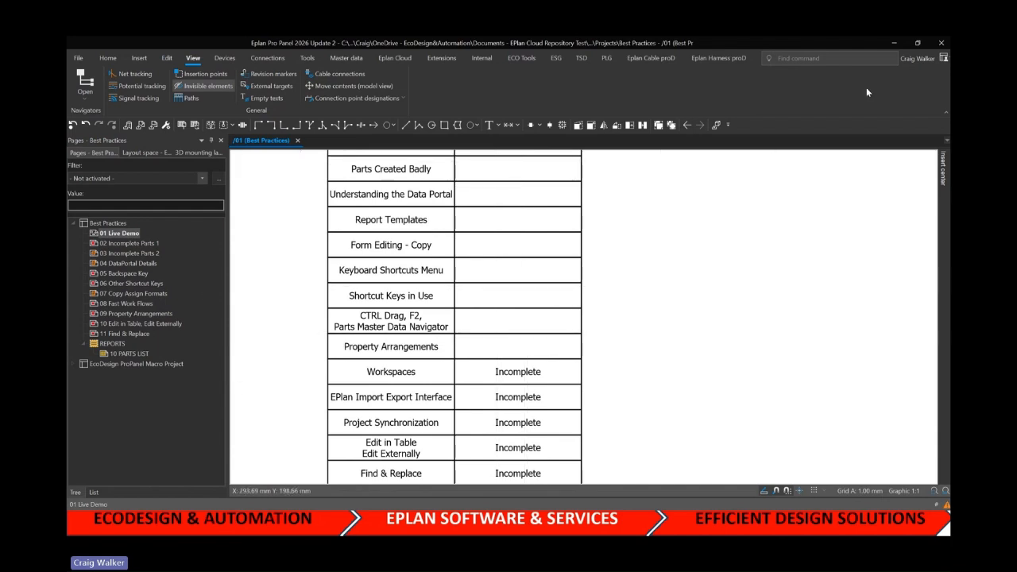
Review the available workspace schemes in the workspace editing dialog without changing the selected scheme
left_click(918, 58)
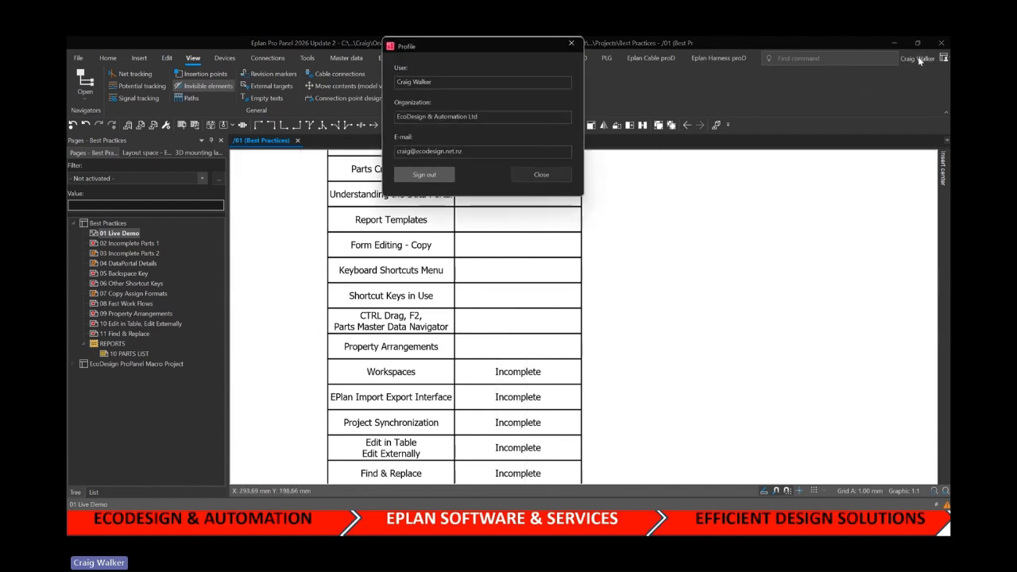
left_click(560, 176)
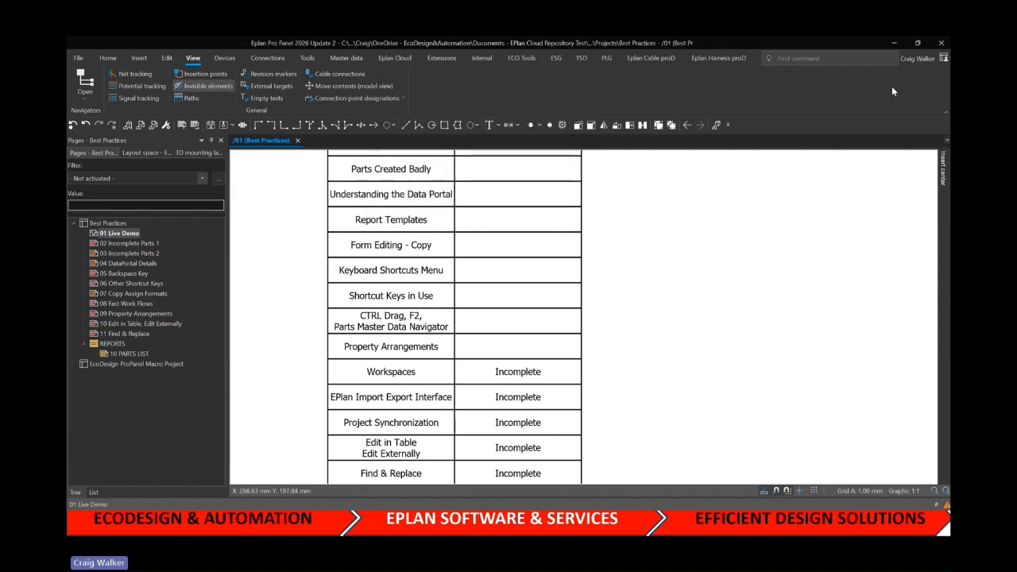
left_click(944, 58)
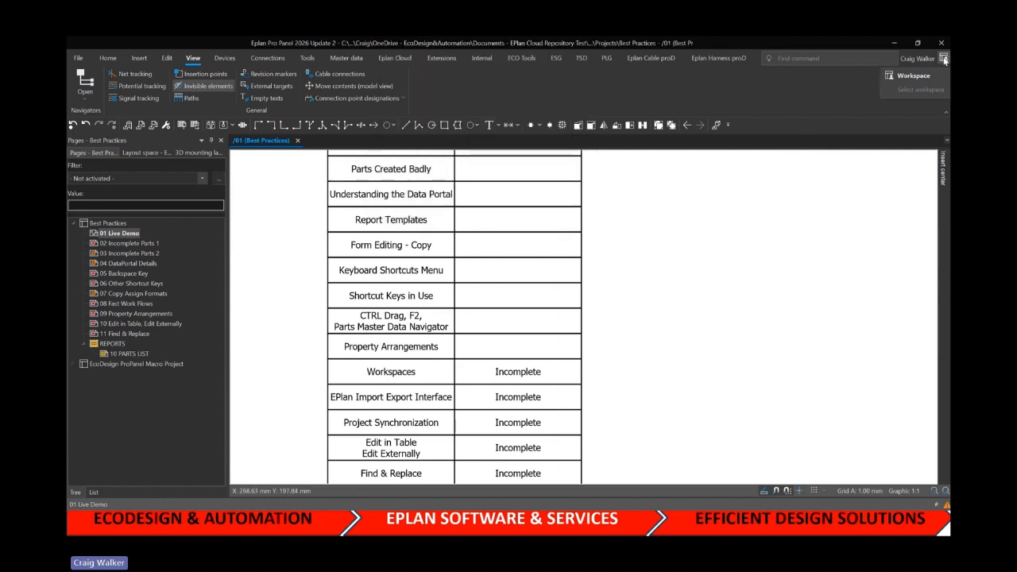
left_click(914, 76)
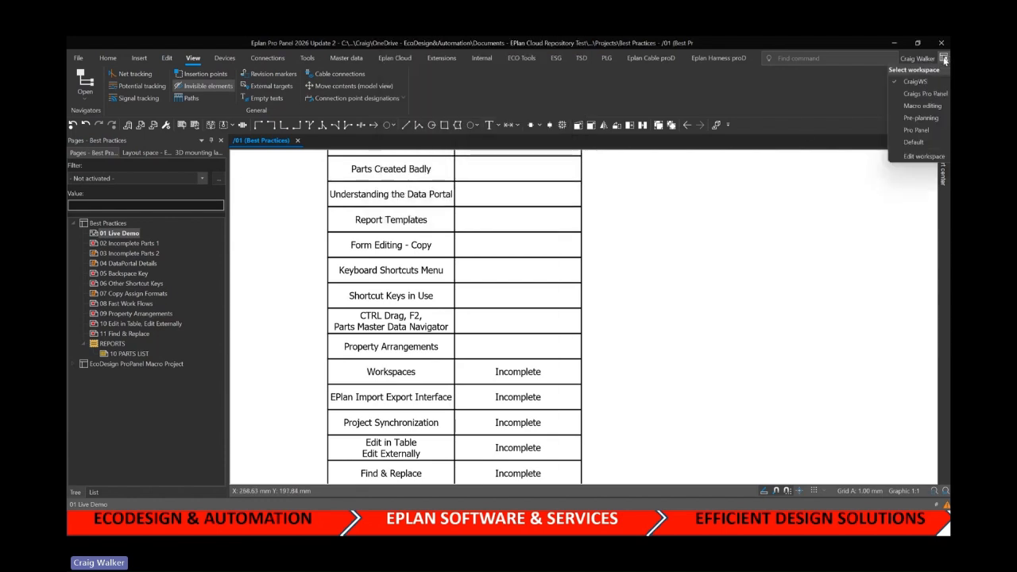
left_click(908, 157)
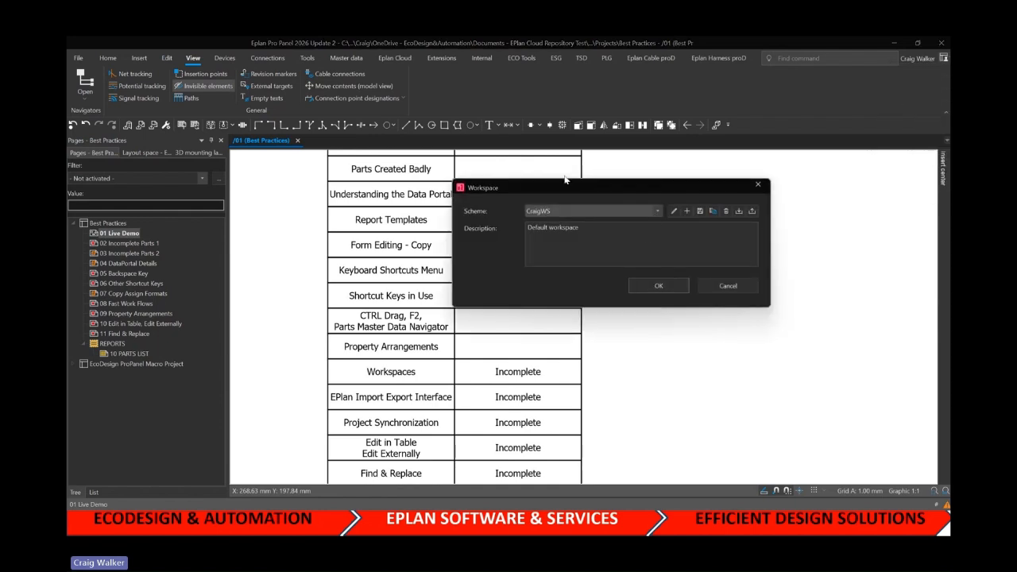
left_click(658, 212)
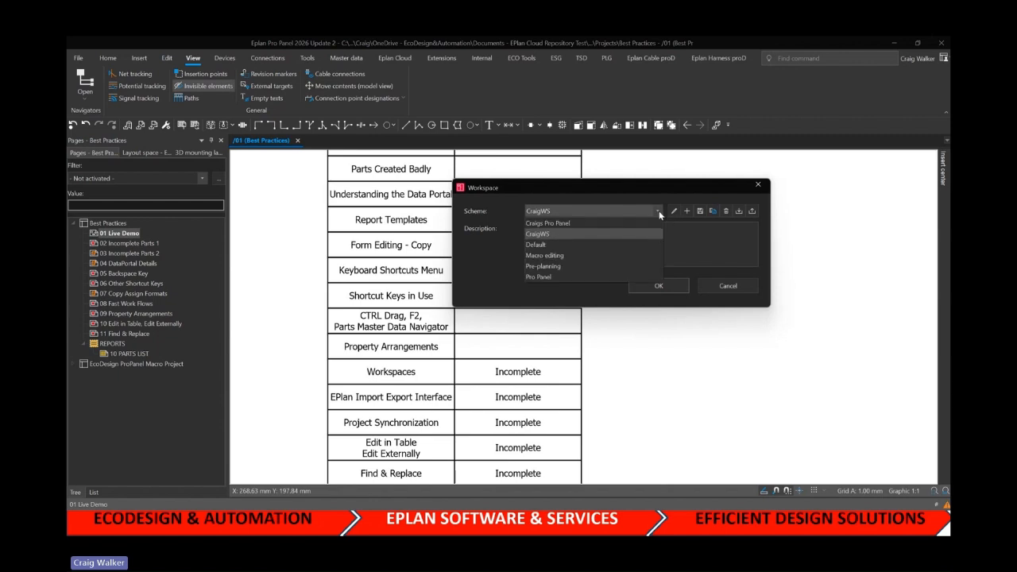
left_click(658, 212)
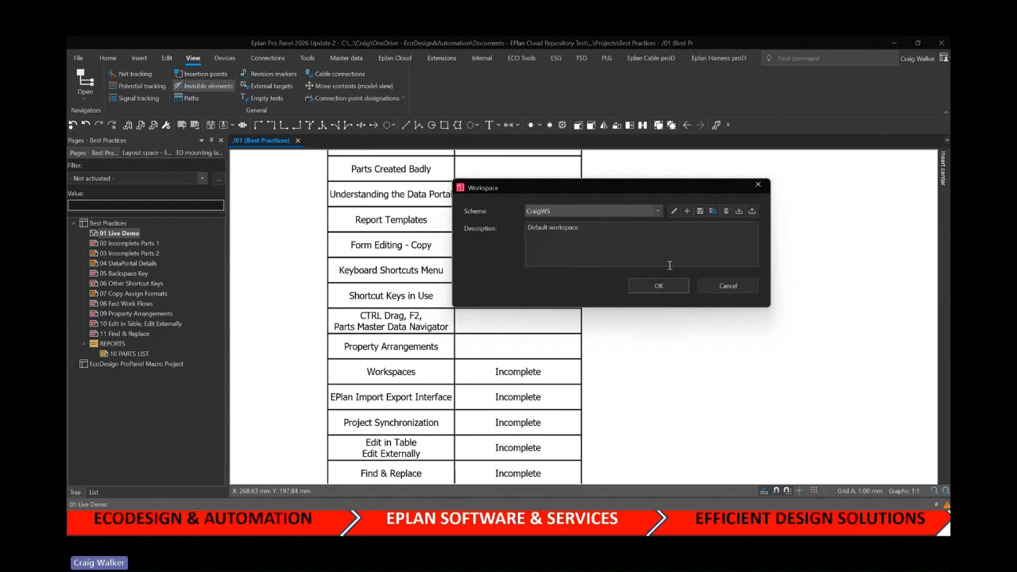
left_click(725, 286)
Clear the Incomplete status beside Workspaces on page 01 Live Demo
left_click(518, 372)
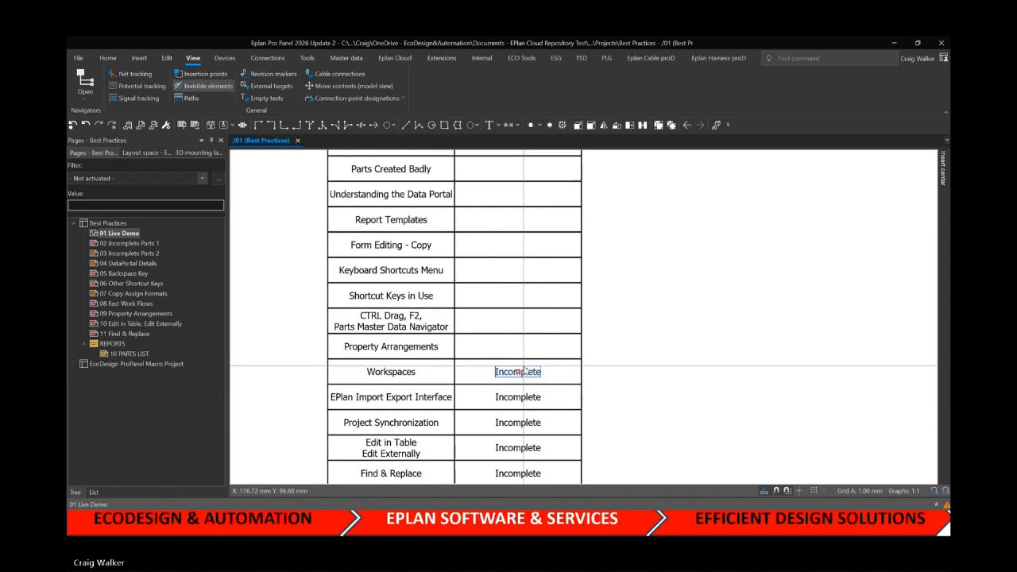
key("Delete")
middle_click_drag(652, 404, 638, 325)
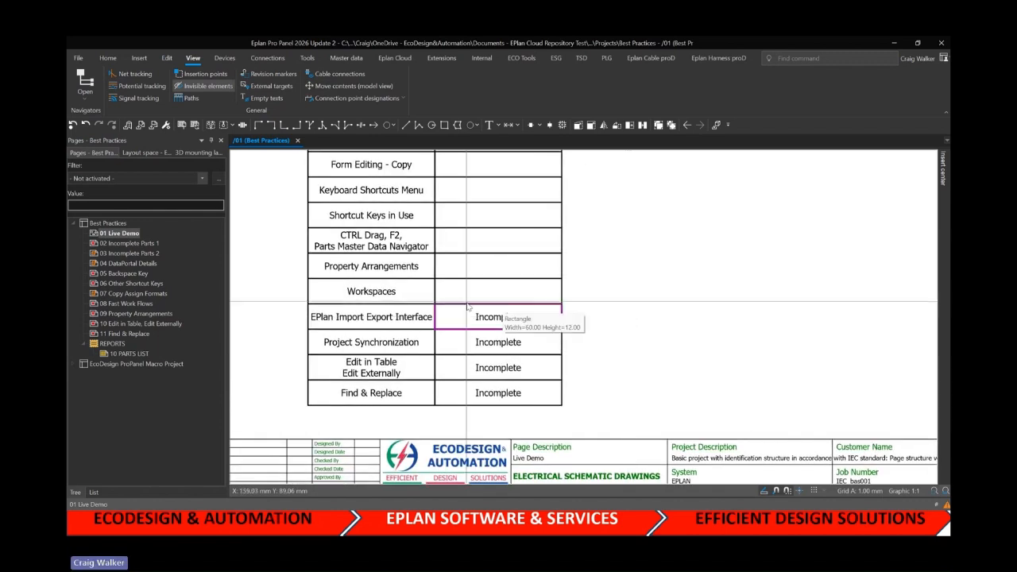
Examine the import and export options for the current workspace scheme
left_click(395, 316)
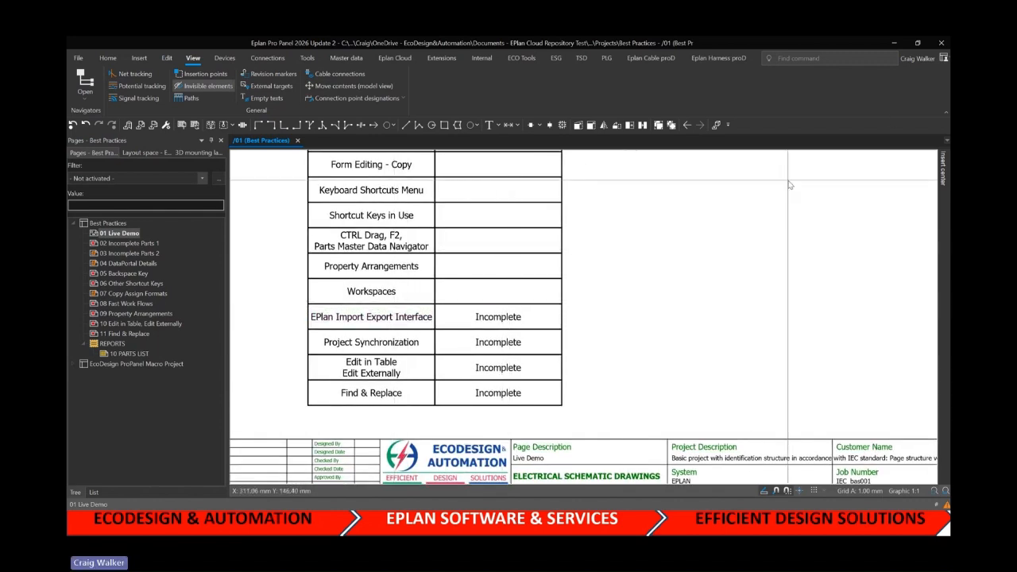
left_click(944, 58)
left_click(927, 163)
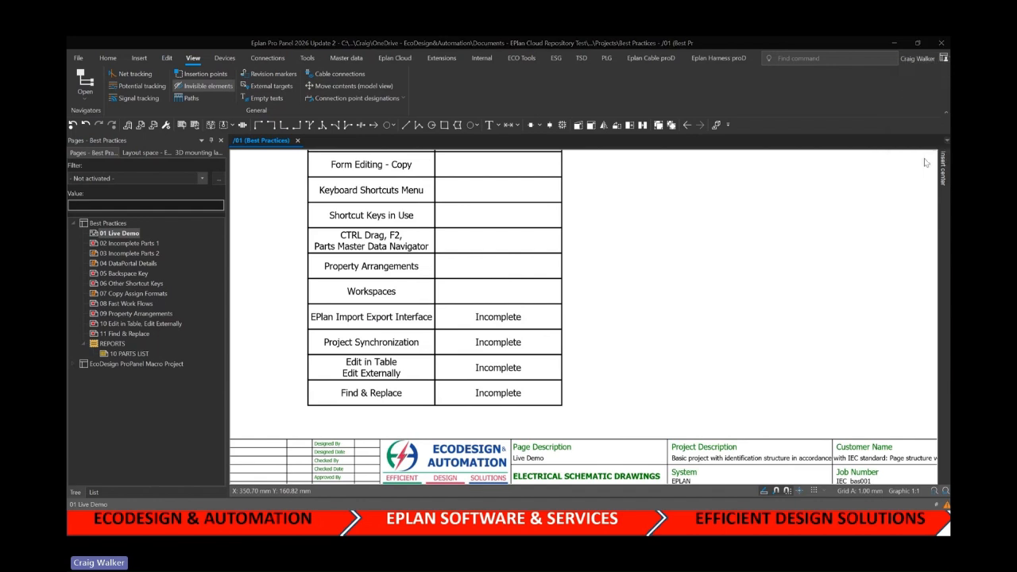
left_click(720, 289)
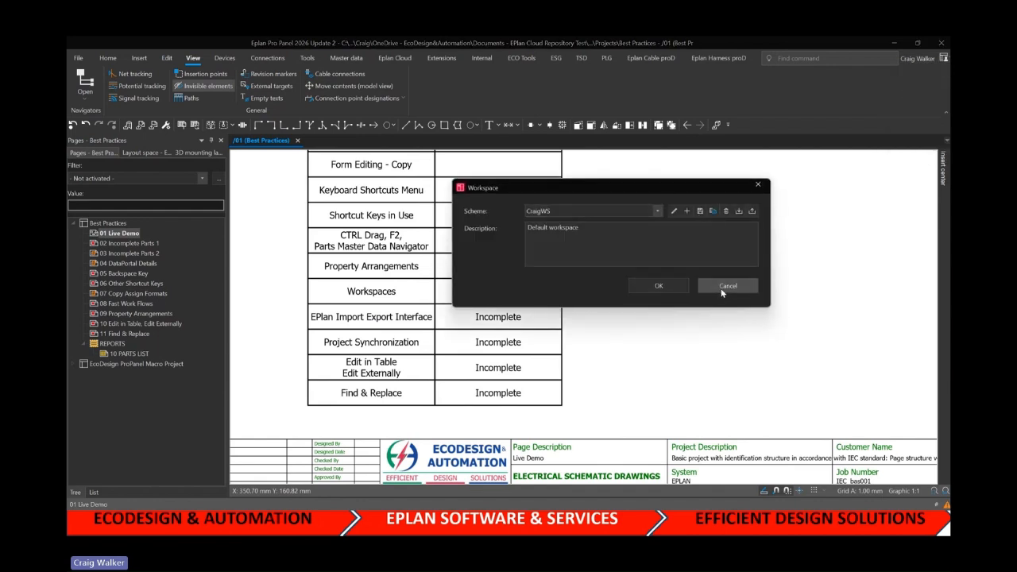
Dismiss the timer notification and examine the import and export options in the Best Practices project's report generation dialog
left_click(306, 58)
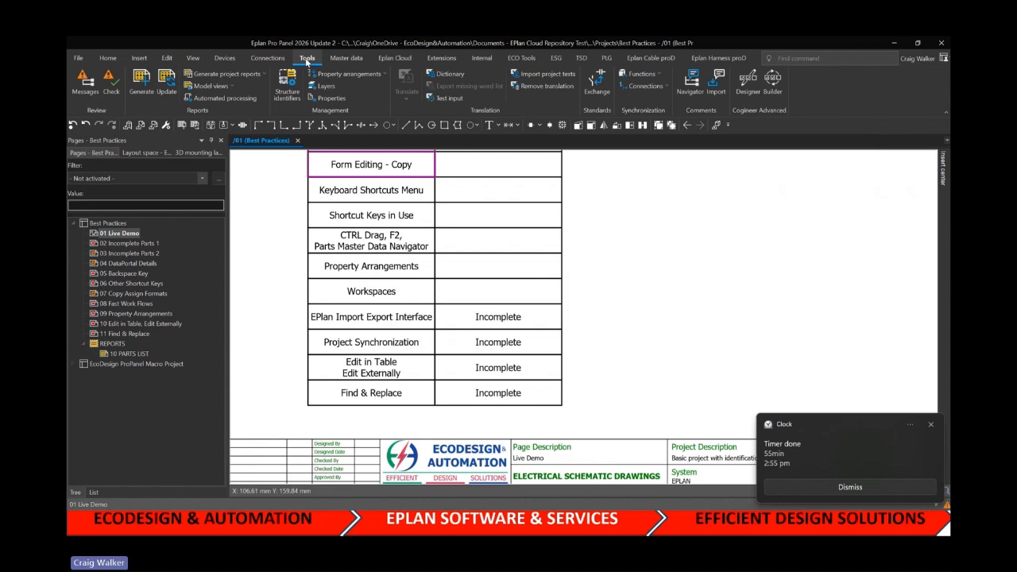
left_click(863, 488)
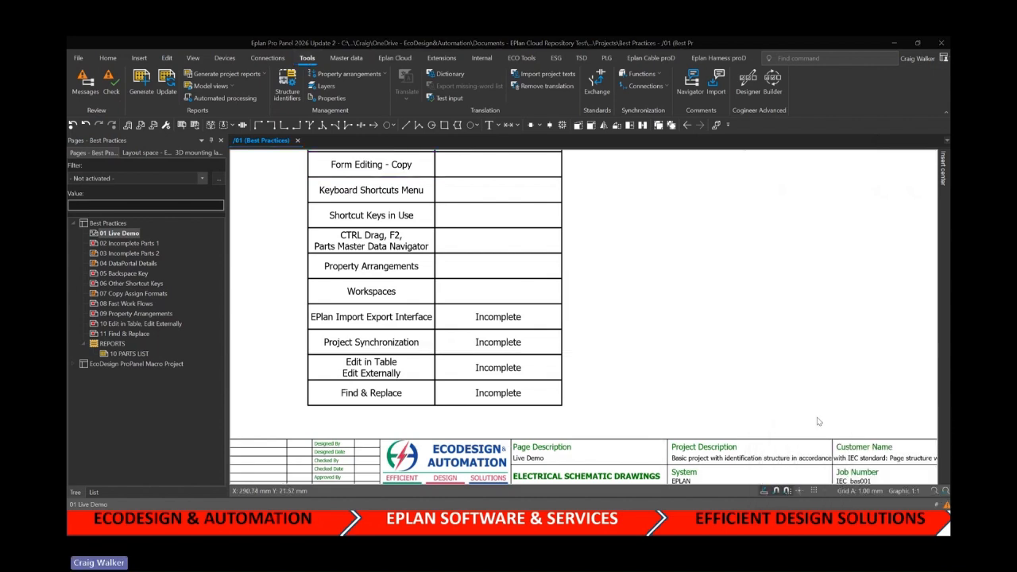
left_click(151, 76)
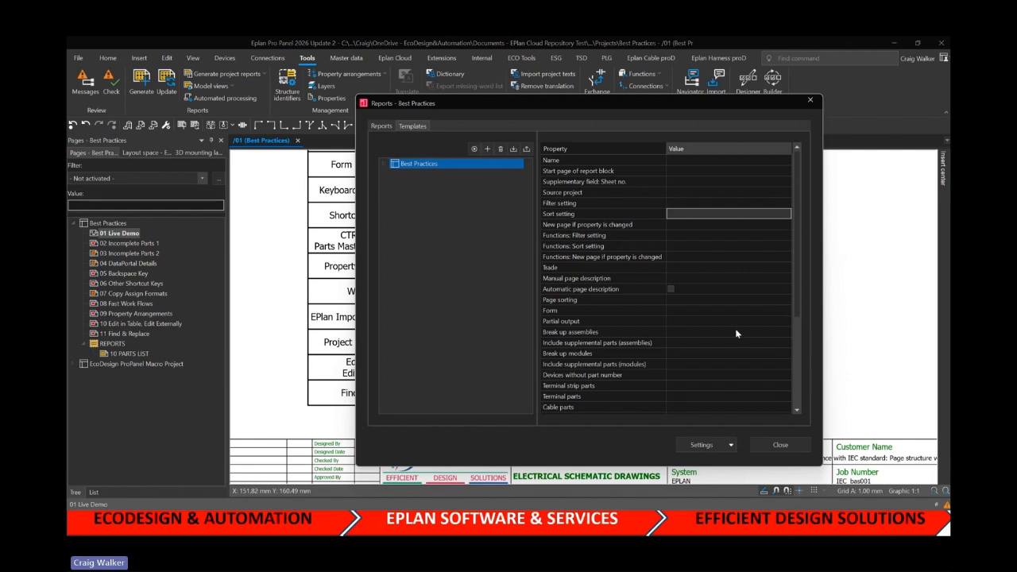
left_click(780, 445)
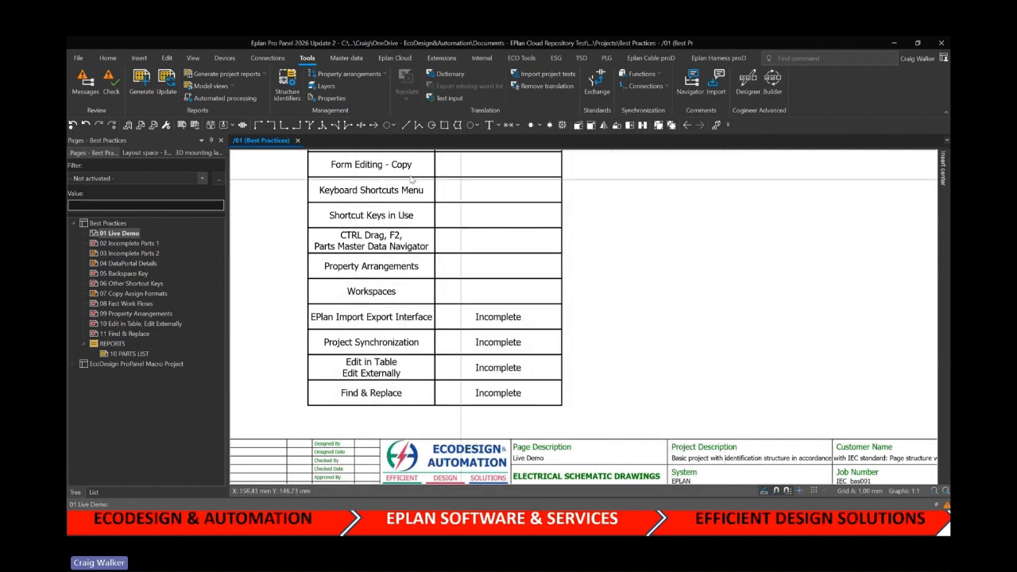
Examine the scheme import and export options in the user management settings for Directories, then leave the settings
left_click(168, 126)
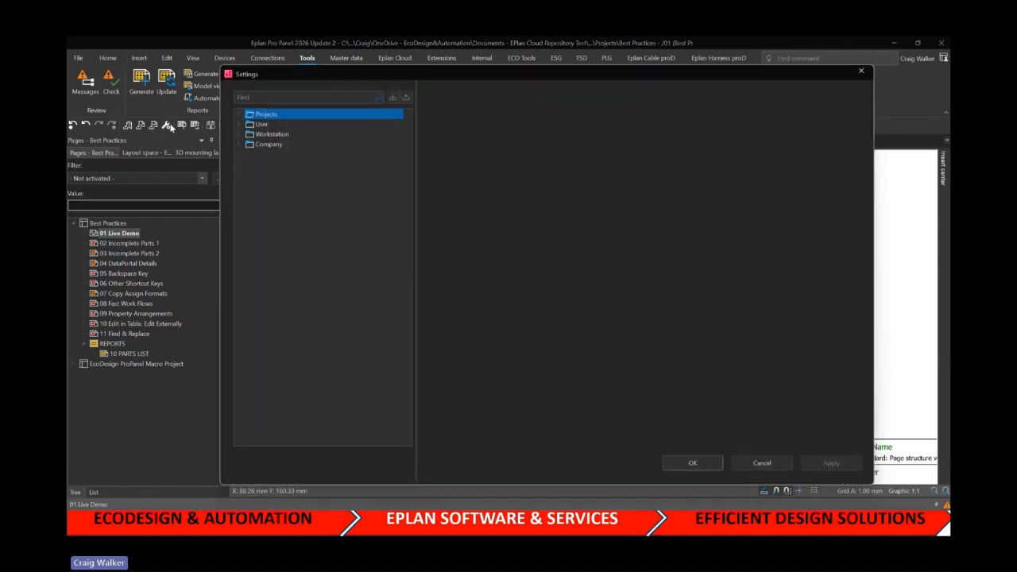
left_click(239, 125)
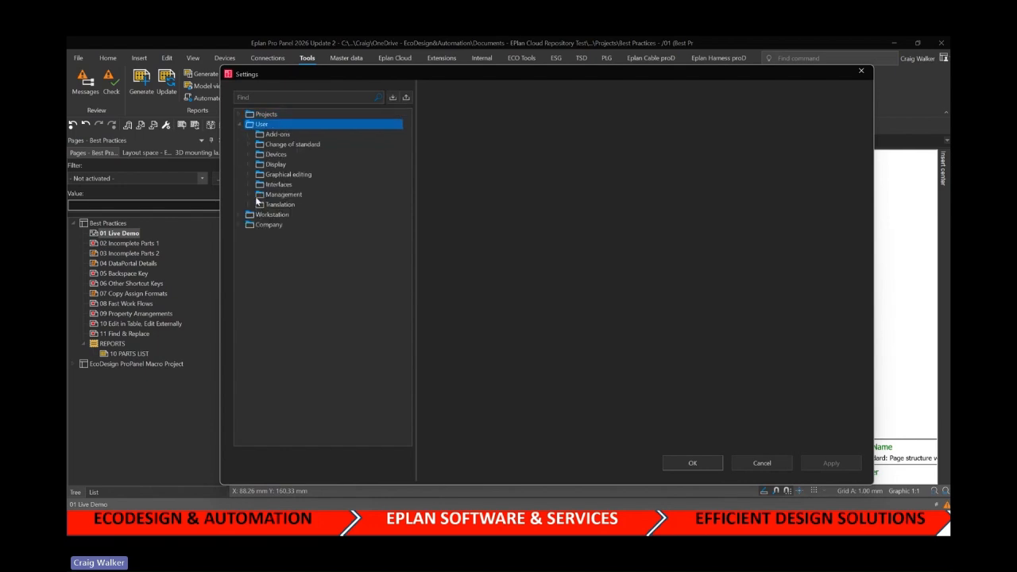
left_click(248, 194)
left_click(290, 204)
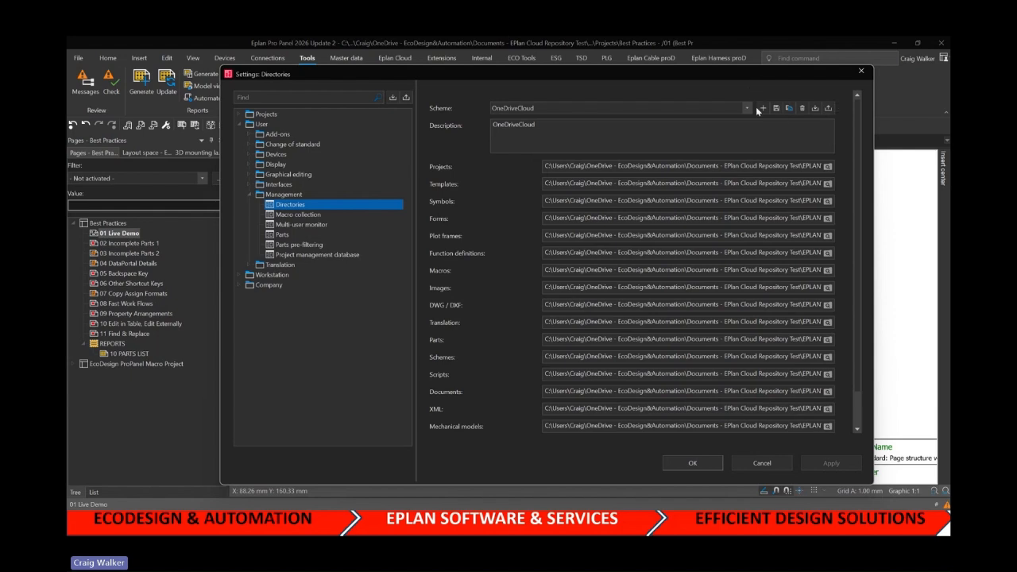
left_click(761, 464)
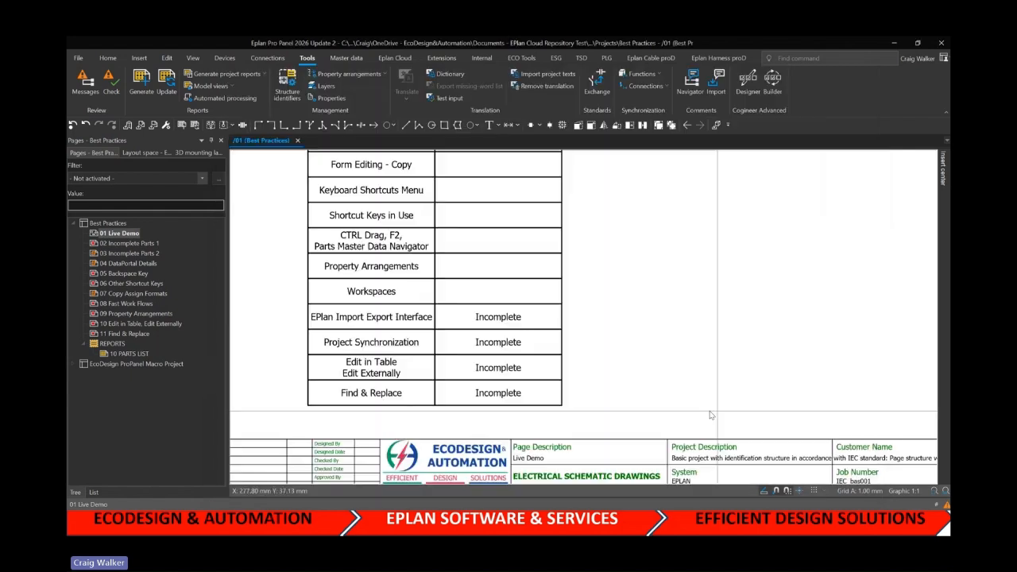
Clear the Incomplete status beside EPlan Import Export Interface on page 01 Live Demo
left_click(501, 320)
key("Delete")
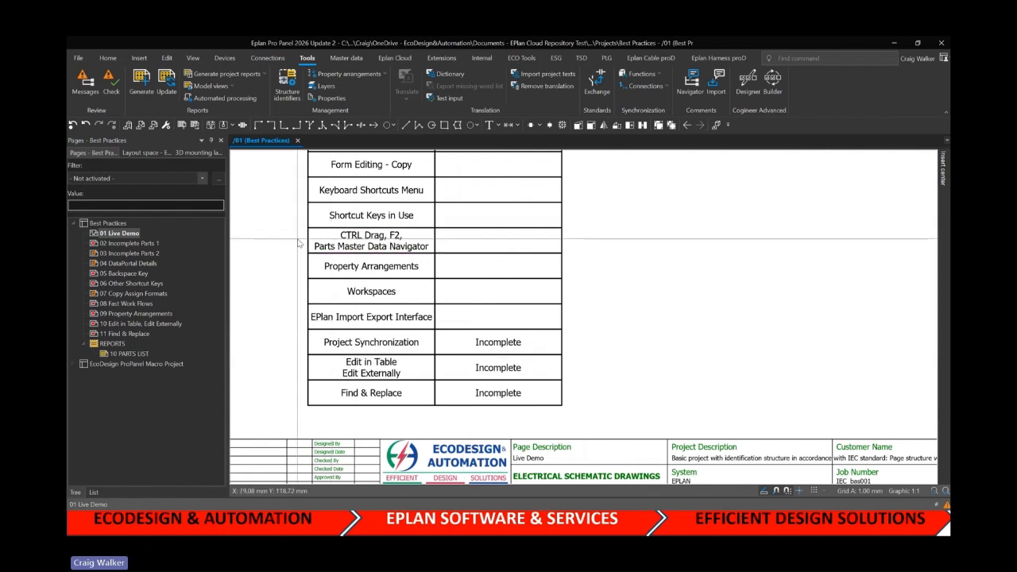
Open the parts synchronization for Best Practices, sort the stored parts by status and check for entries that are not identical
left_click(338, 60)
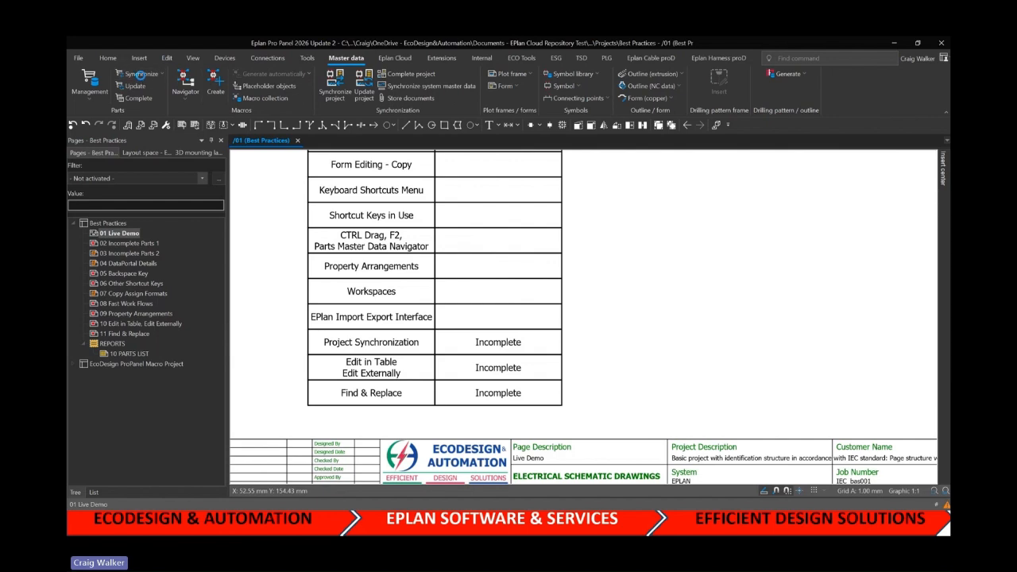
left_click(141, 74)
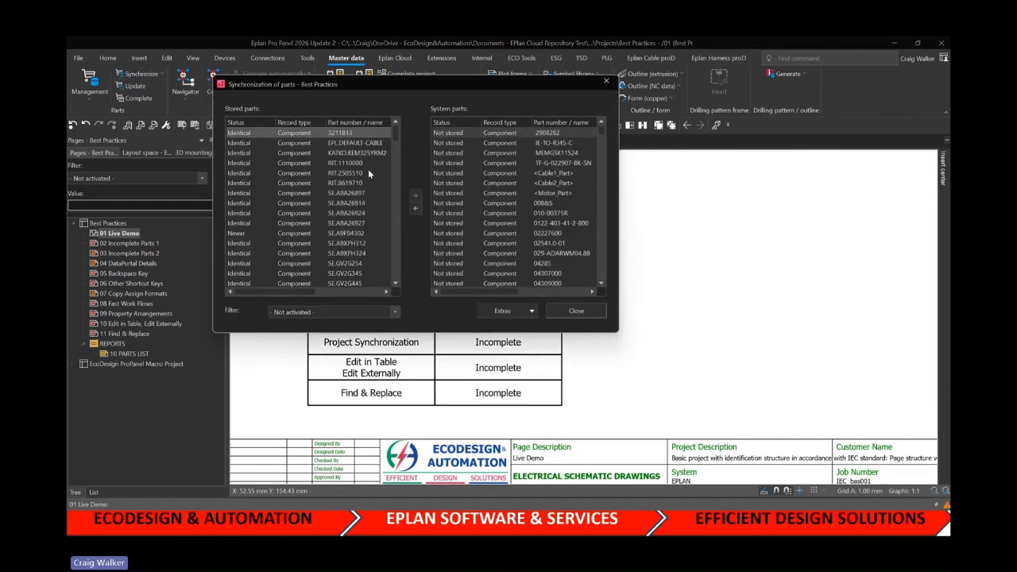
scroll(251, 142, "down", 4)
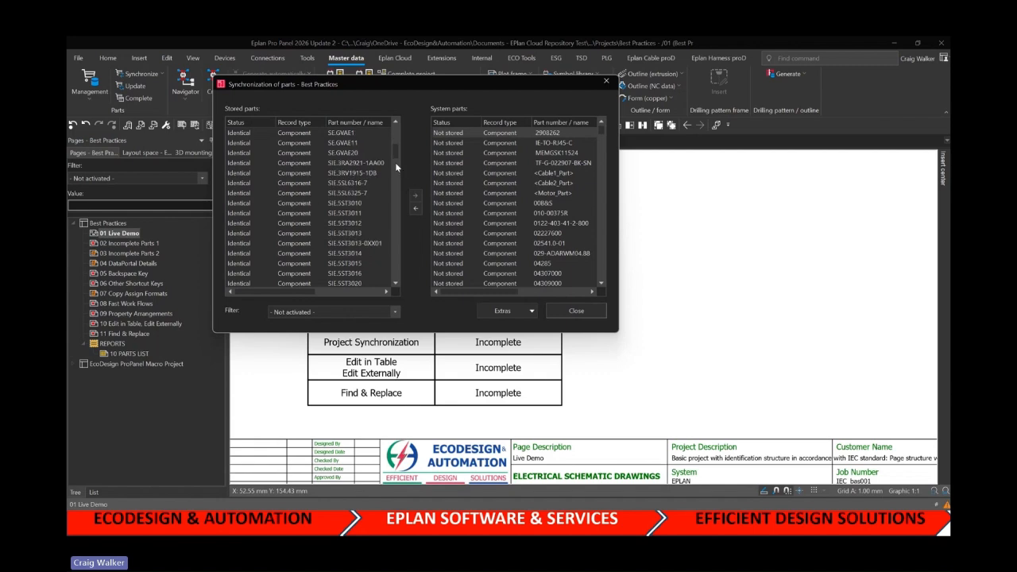
left_click_drag(396, 151, 396, 209)
left_click(258, 121)
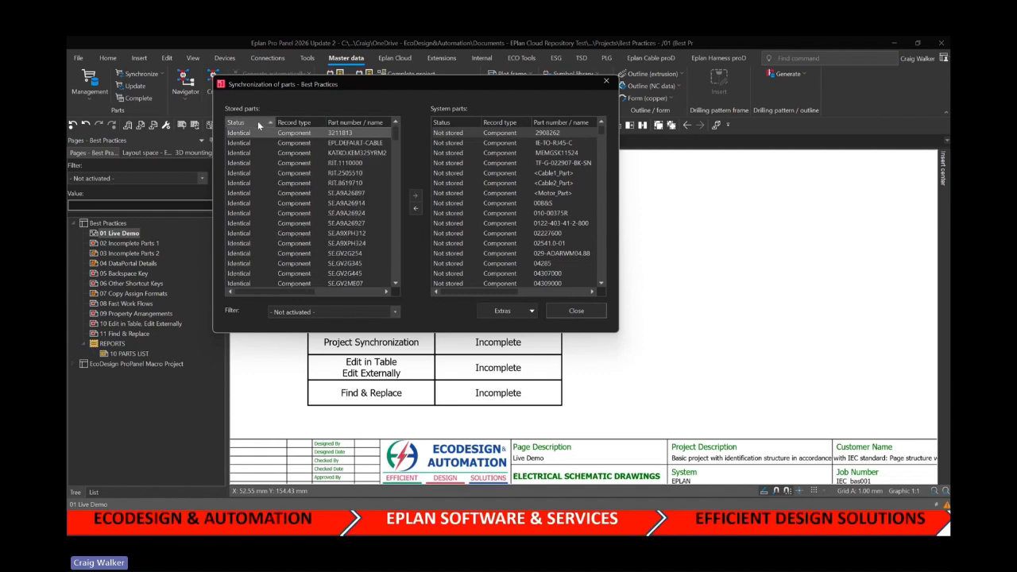
left_click_drag(396, 137, 396, 270)
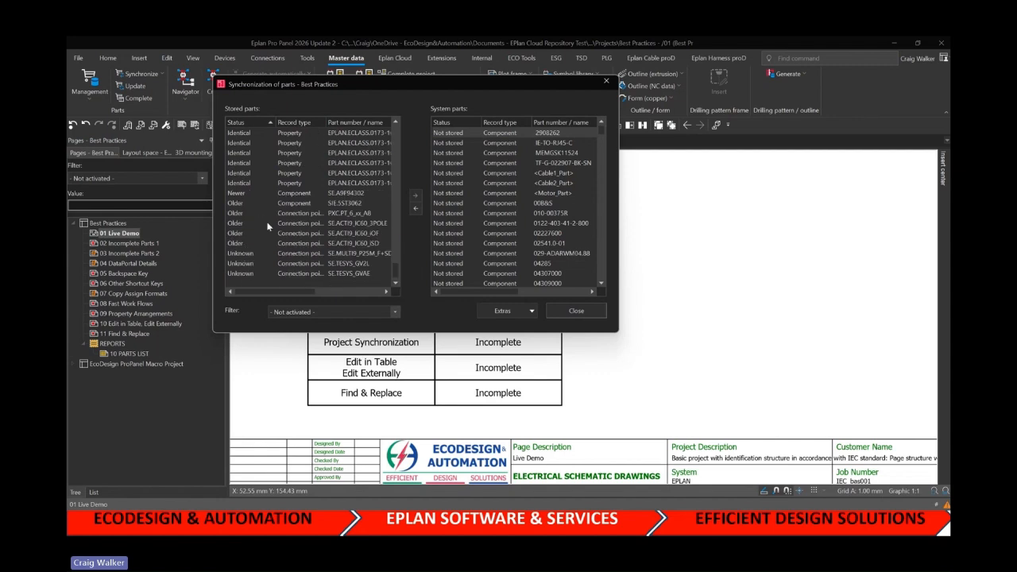
Update the current project's stored parts from the system parts and close the parts synchronization
left_click(524, 311)
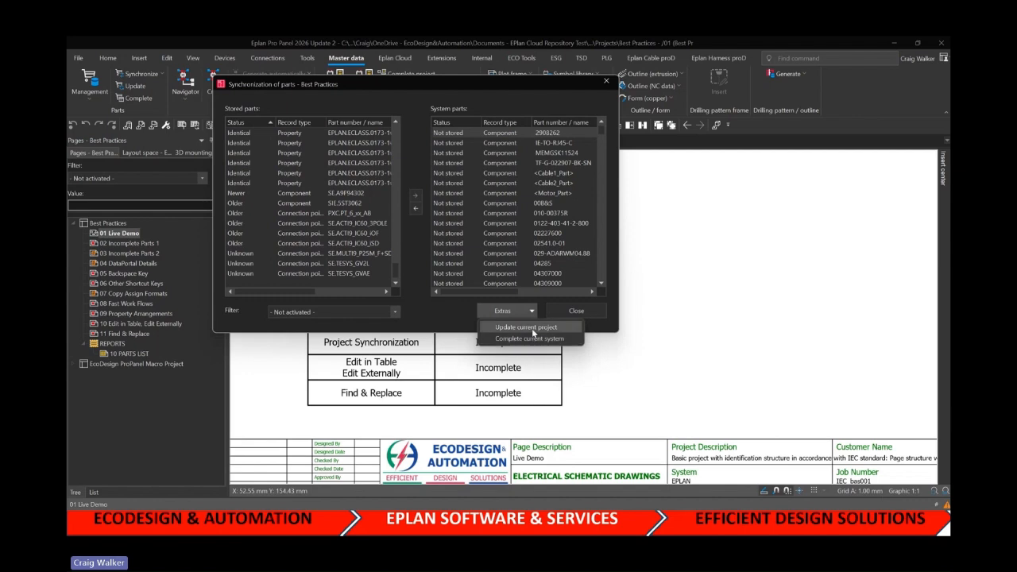
left_click(531, 328)
left_click(575, 311)
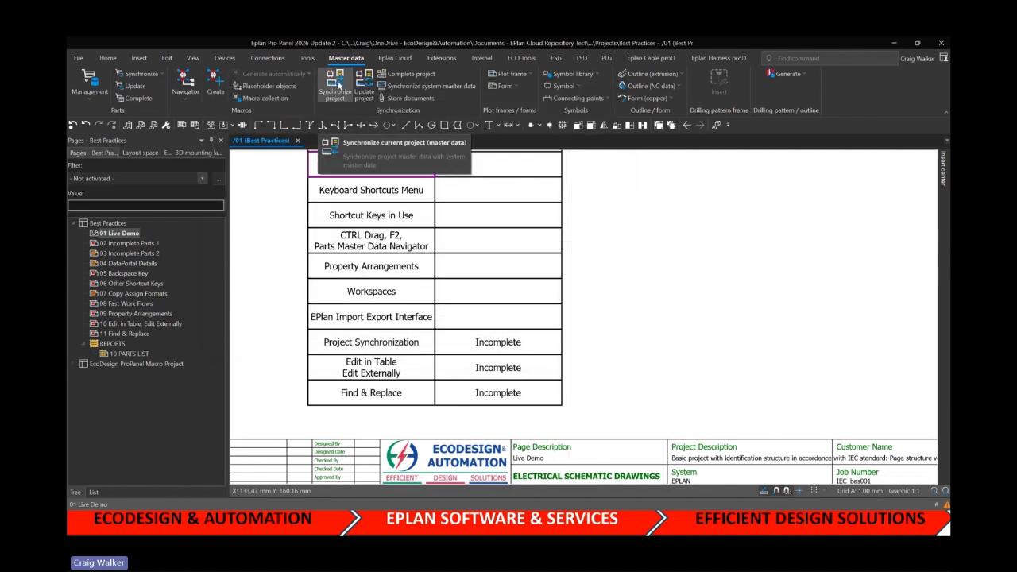
Open the current project's master data synchronization, compare project master data with system master data, check the update options and close it
left_click(340, 85)
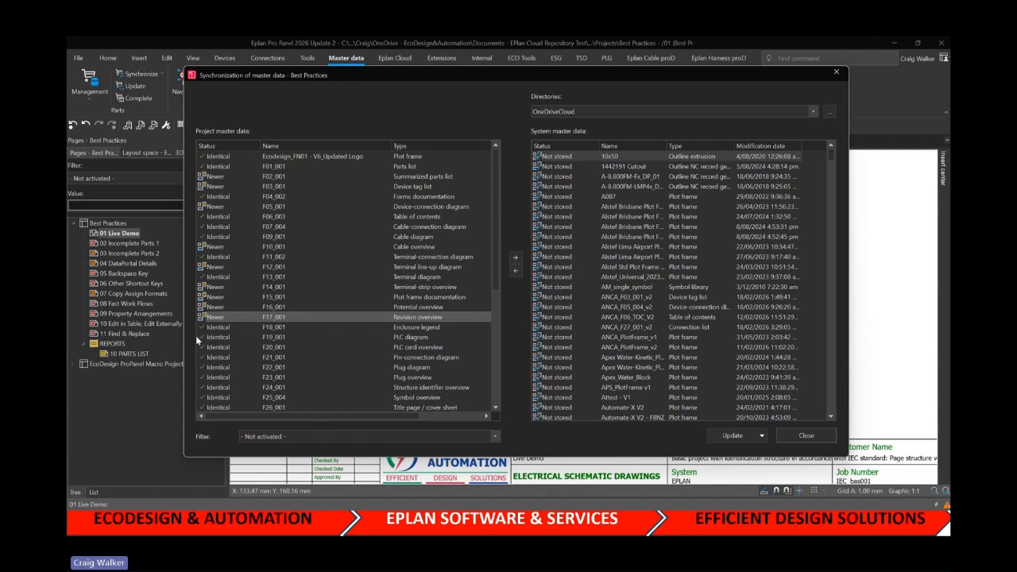
scroll(239, 205, "down", 7)
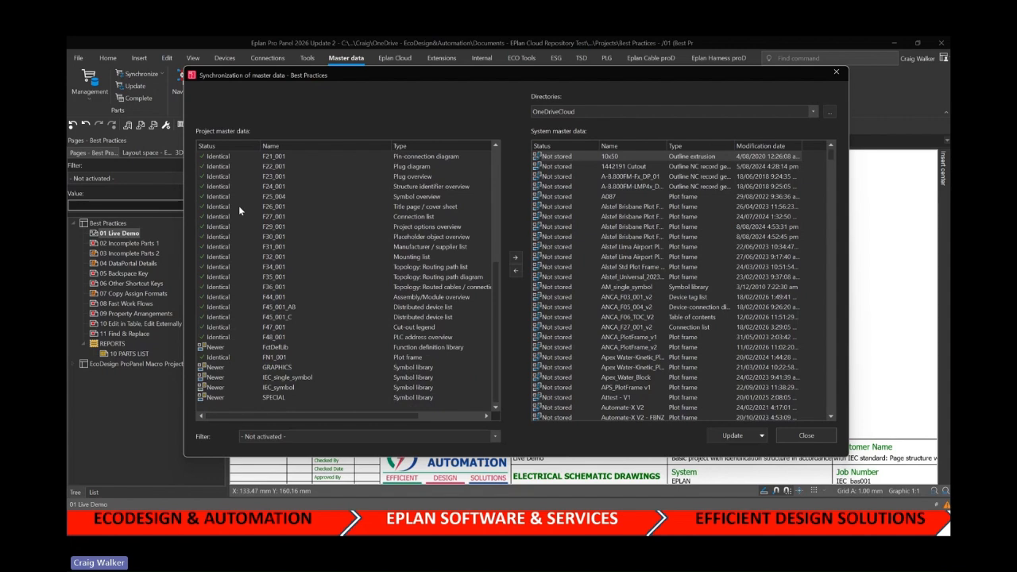
scroll(239, 268, "up", 7)
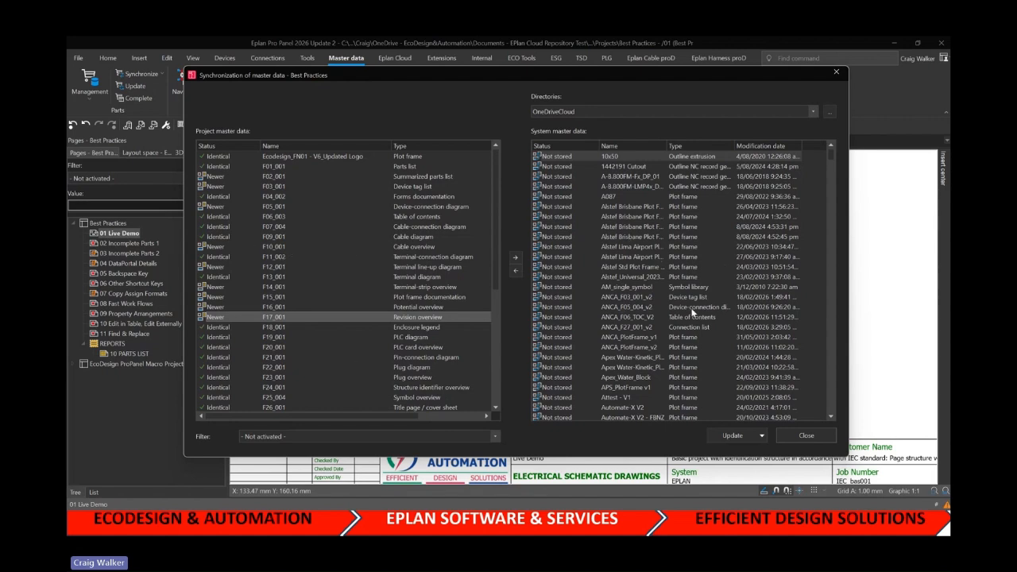
left_click(761, 436)
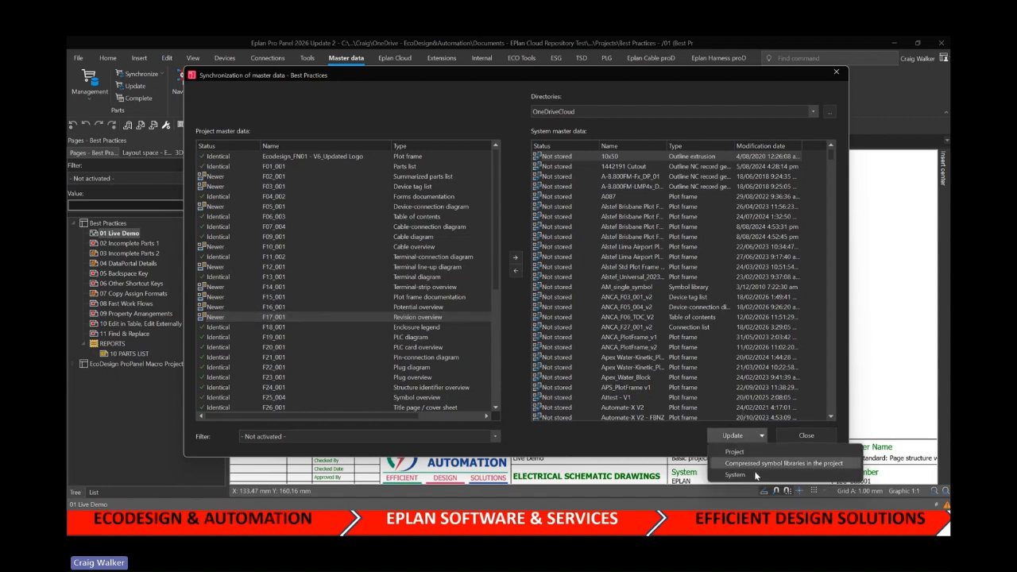
left_click(645, 444)
left_click(807, 436)
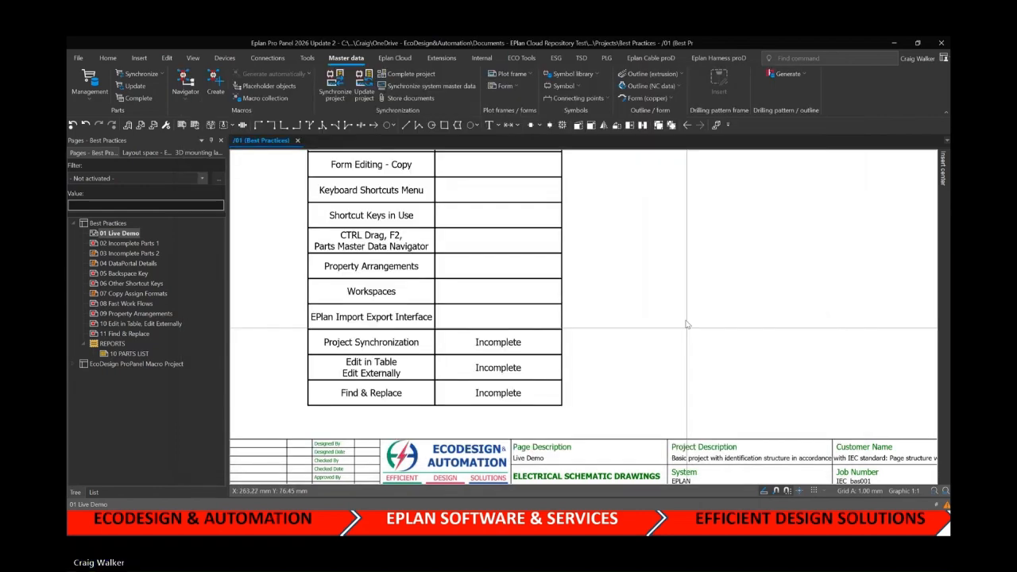
Clear the Incomplete status beside Project Synchronization on page 01 Live Demo
left_click(509, 344)
key("Delete")
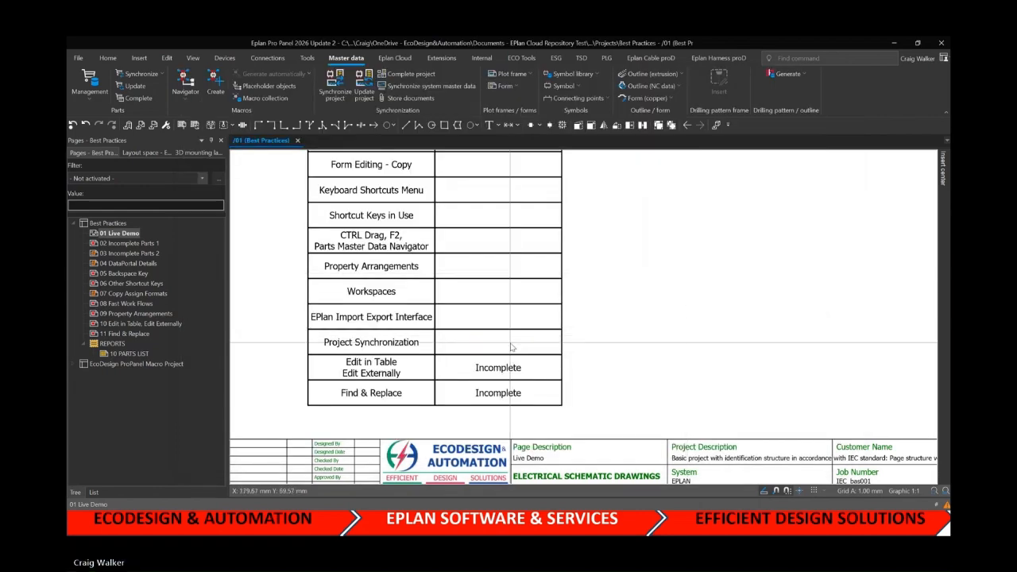
Open page 10 Edit in Table, Edit Externally and bring up all of PLC2's connection points for editing in a table
double_click(127, 323)
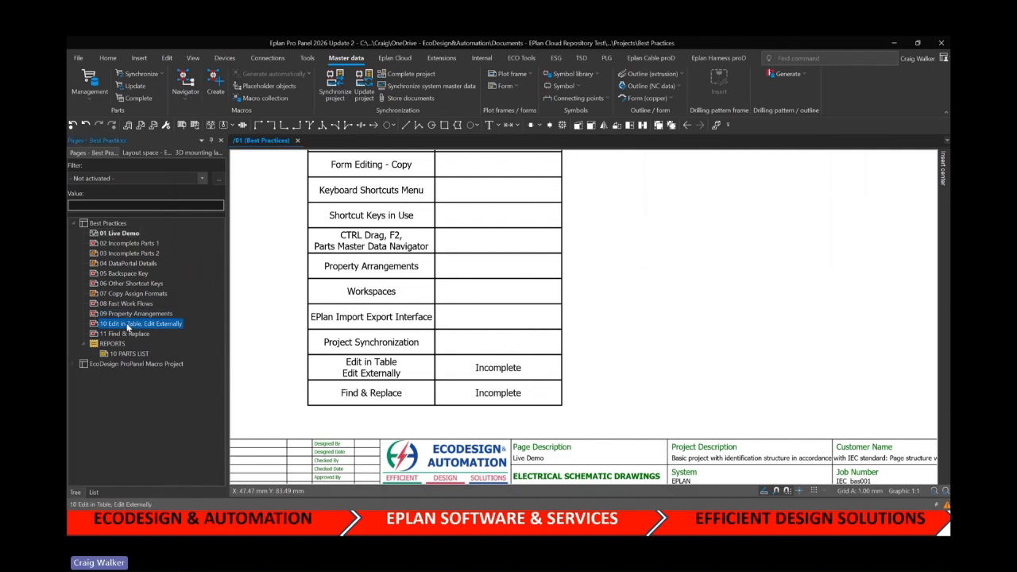
middle_click_drag(352, 251, 373, 385)
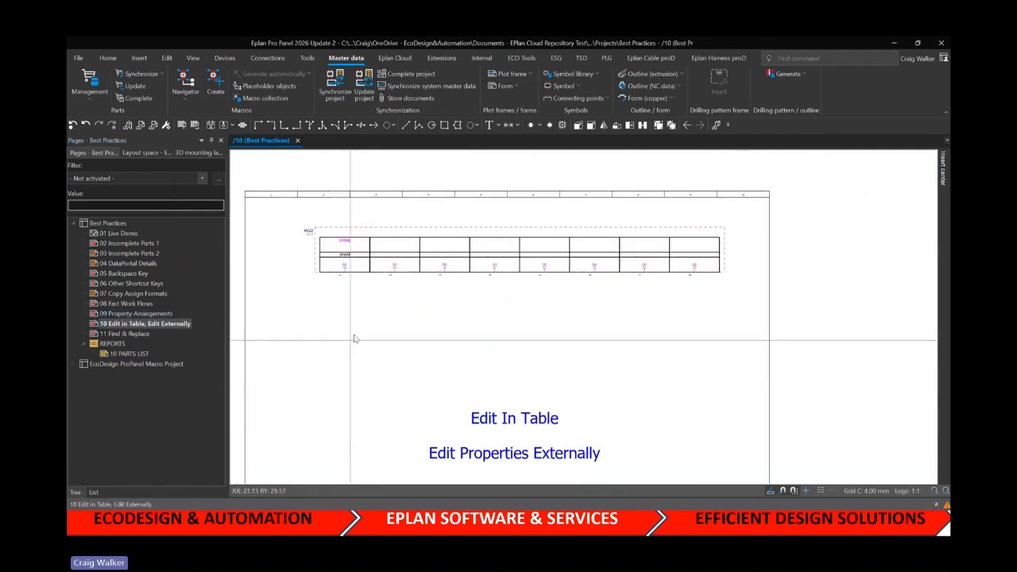
scroll(429, 311, "up", 3)
middle_click_drag(423, 320, 426, 355)
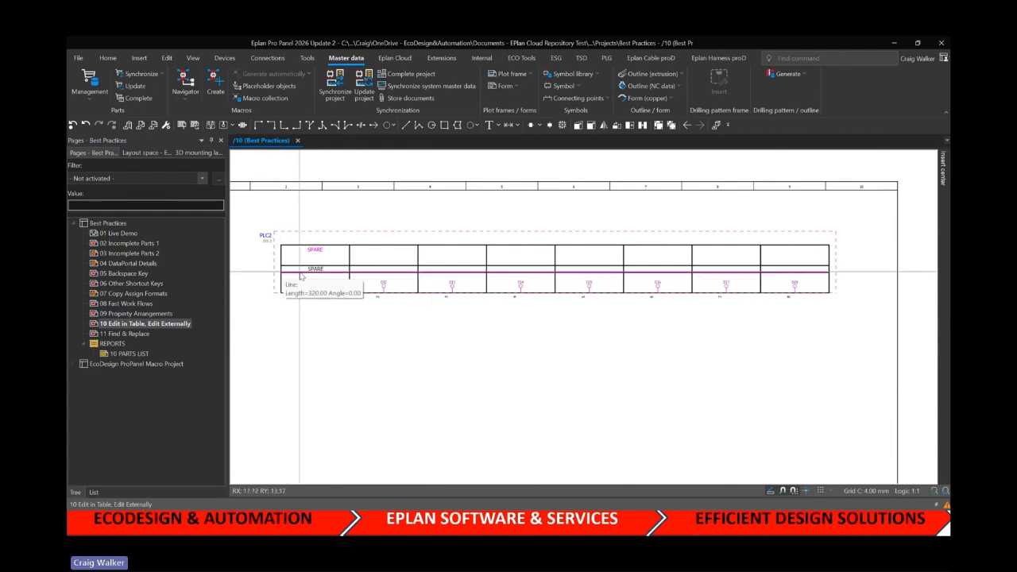
left_click_drag(301, 278, 786, 318)
left_click_drag(805, 314, 806, 312)
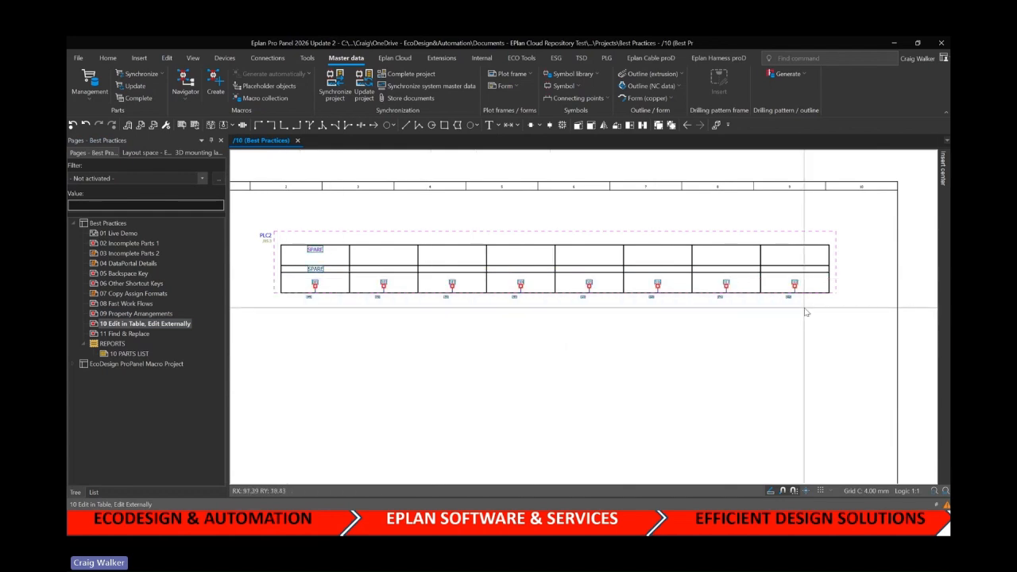
right_click(800, 286)
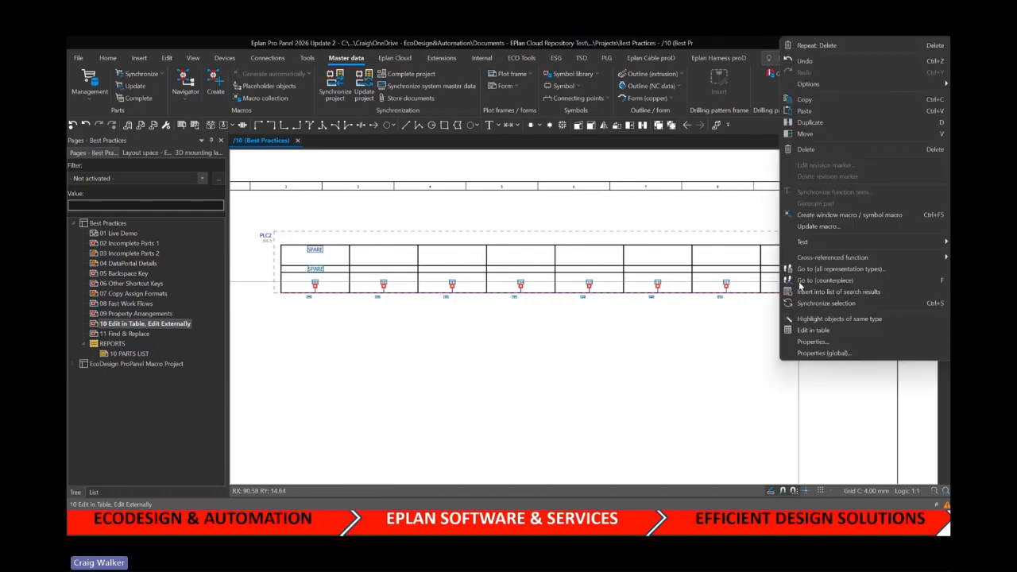
left_click(813, 331)
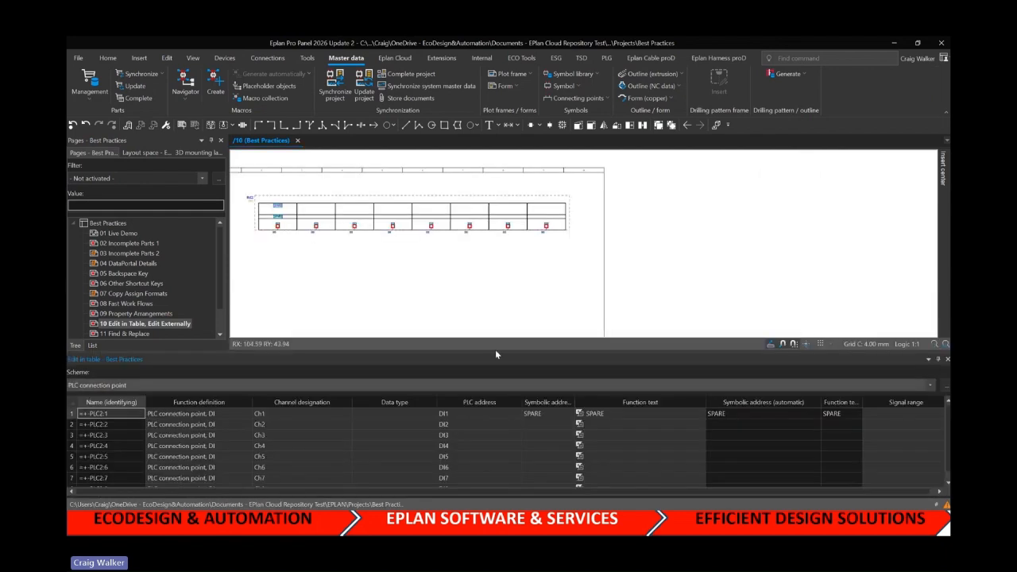
Examine the channel designations, data types and PLC addresses of PLC2's connection points in the table, then close it
scroll(336, 465, "down", 1)
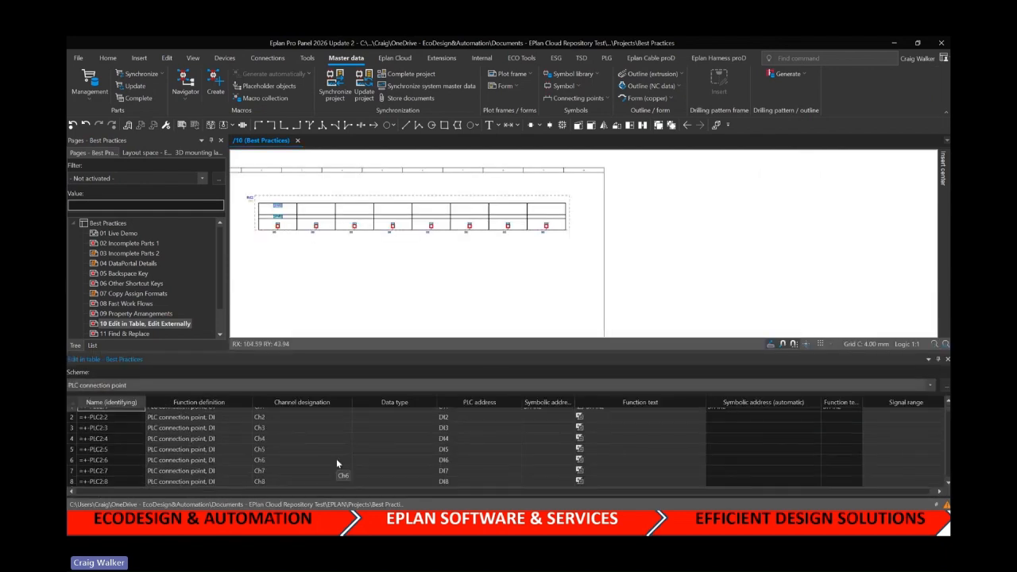
scroll(285, 482, "up", 1)
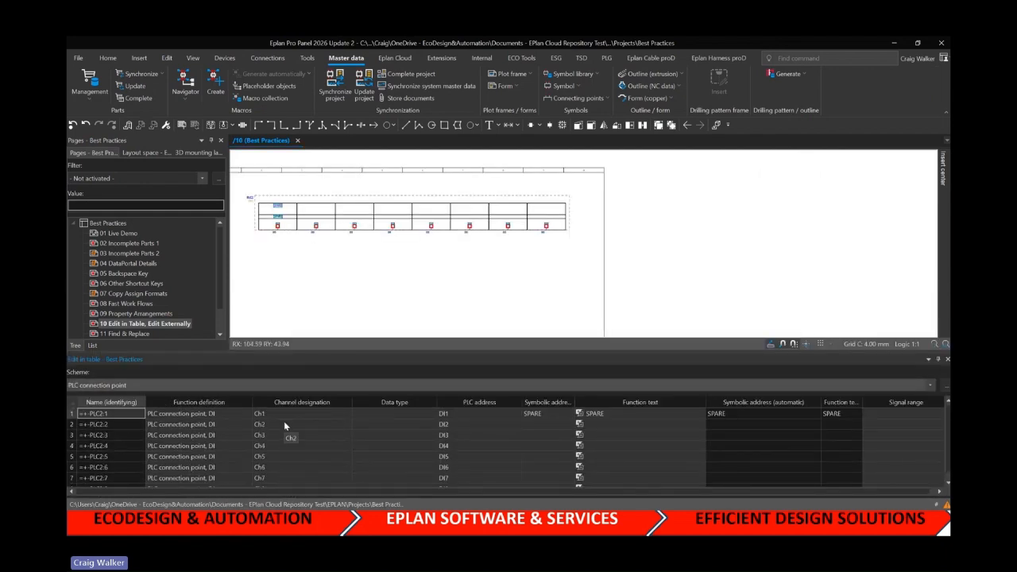
scroll(284, 482, "down", 1)
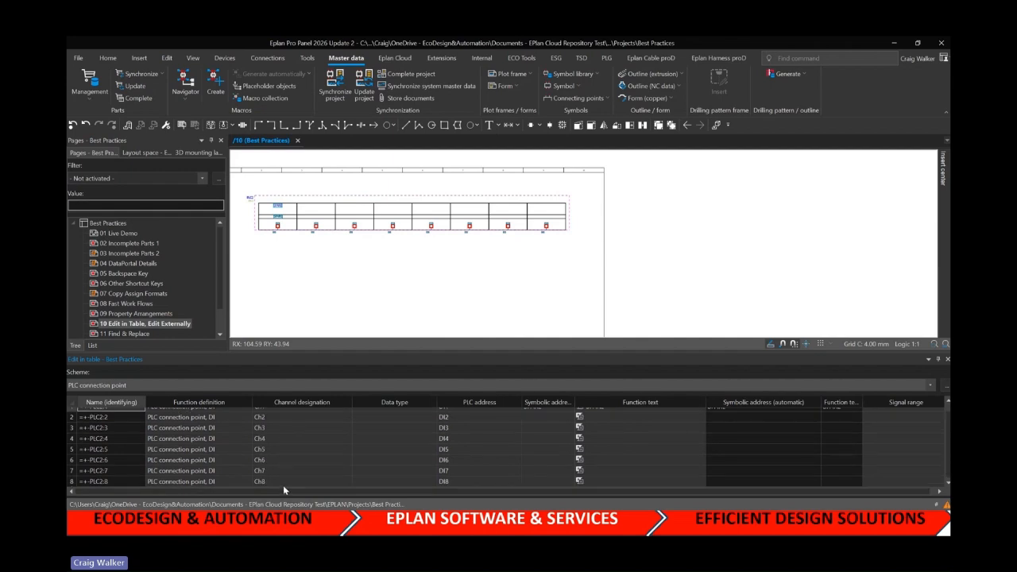
left_click(458, 417)
left_click(468, 460, "shift")
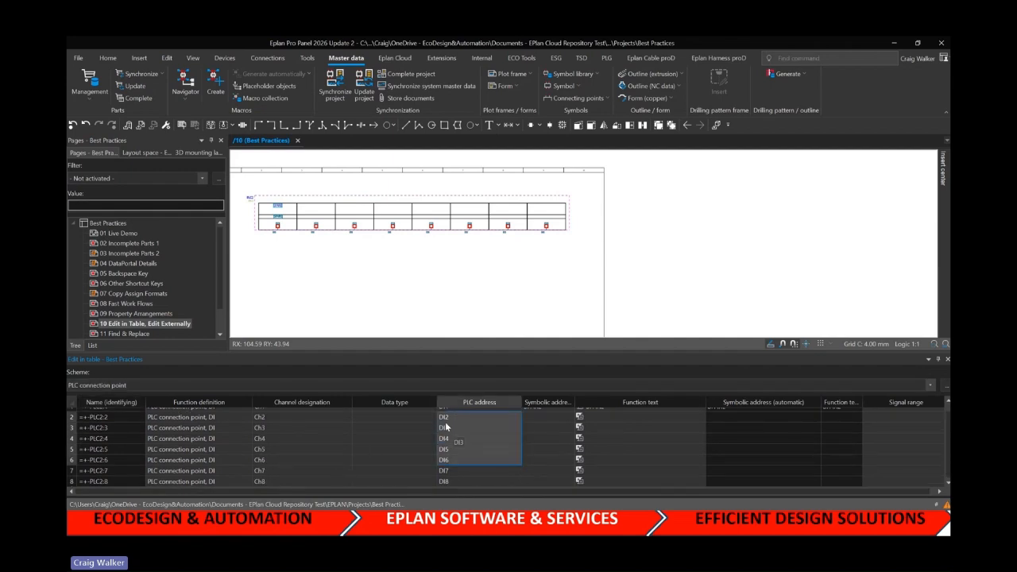
left_click(373, 435)
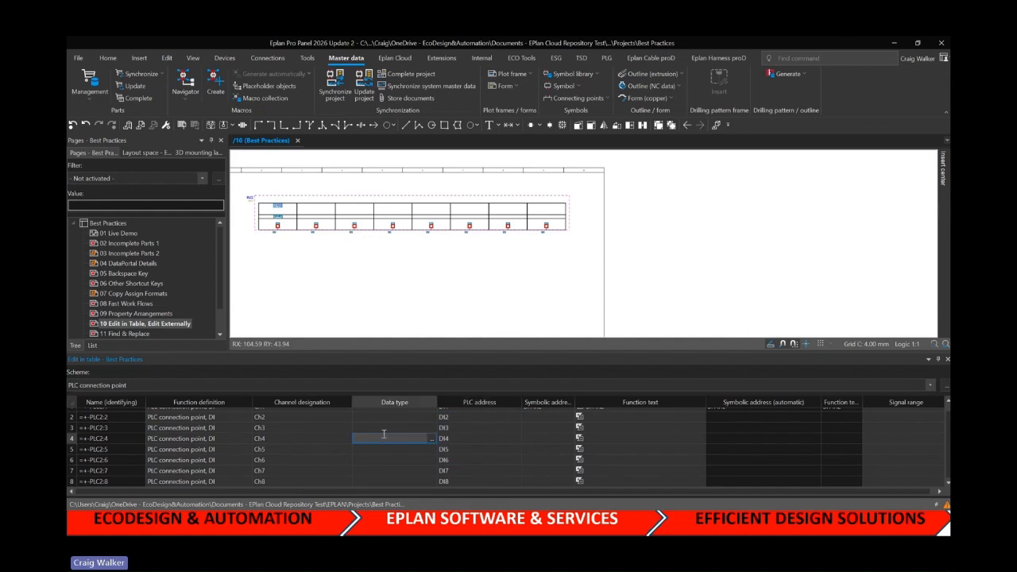
scroll(458, 430, "up", 1)
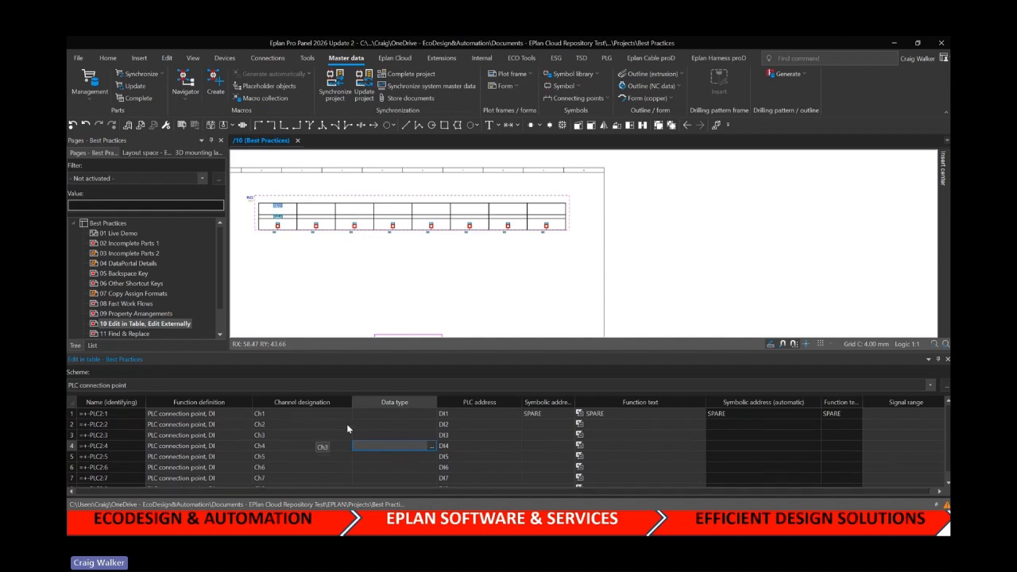
left_click(947, 359)
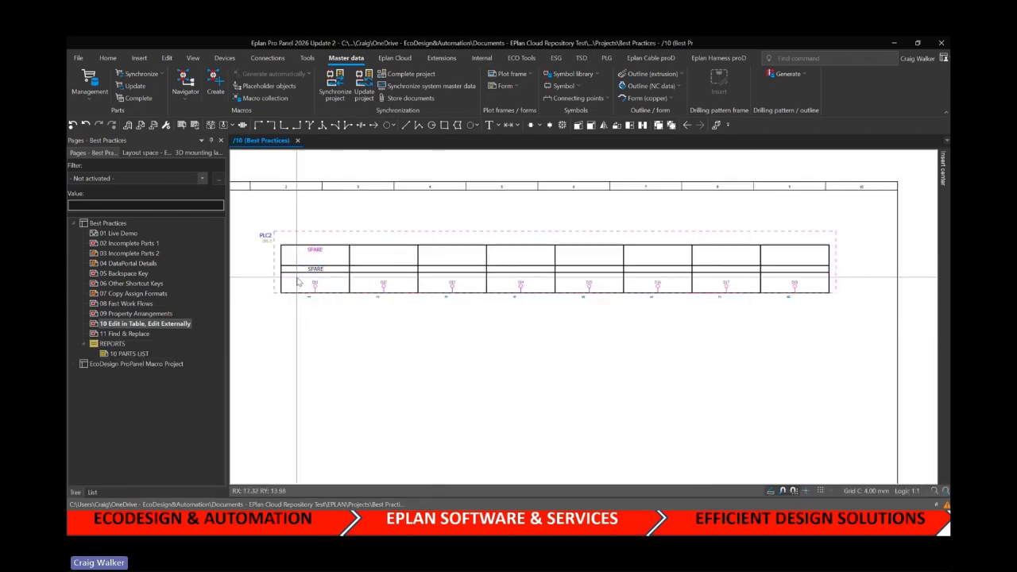
Export the properties of PLC2's connection points for external editing with the PLC IO settings and the edit-and-reload output type
left_click_drag(298, 280, 814, 328)
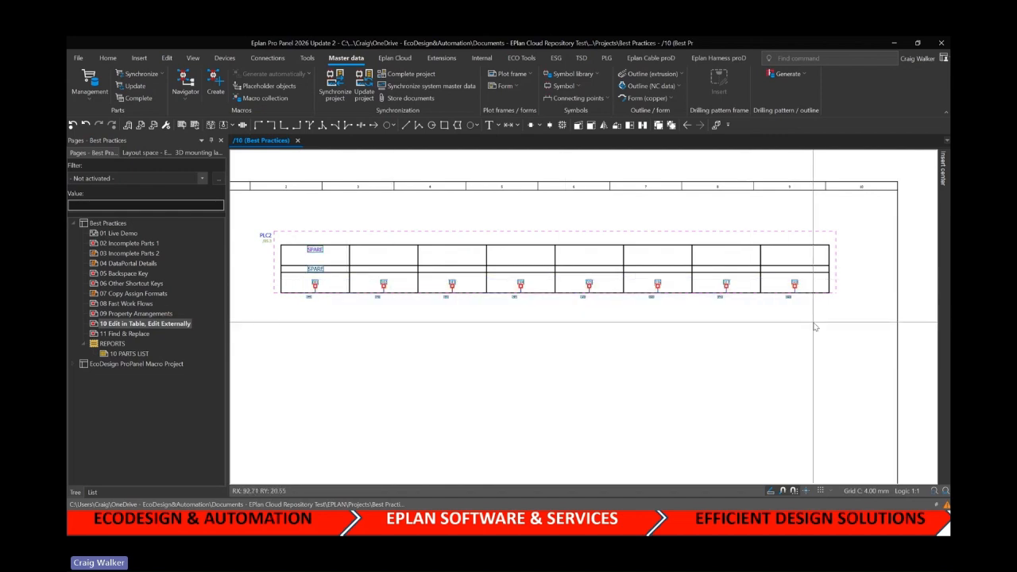
left_click(78, 59)
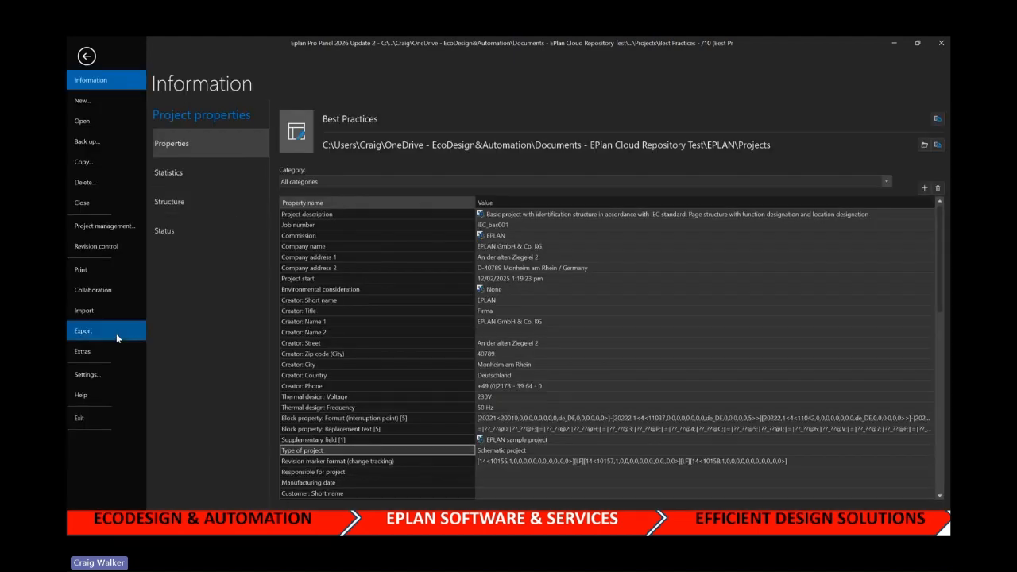
left_click(113, 332)
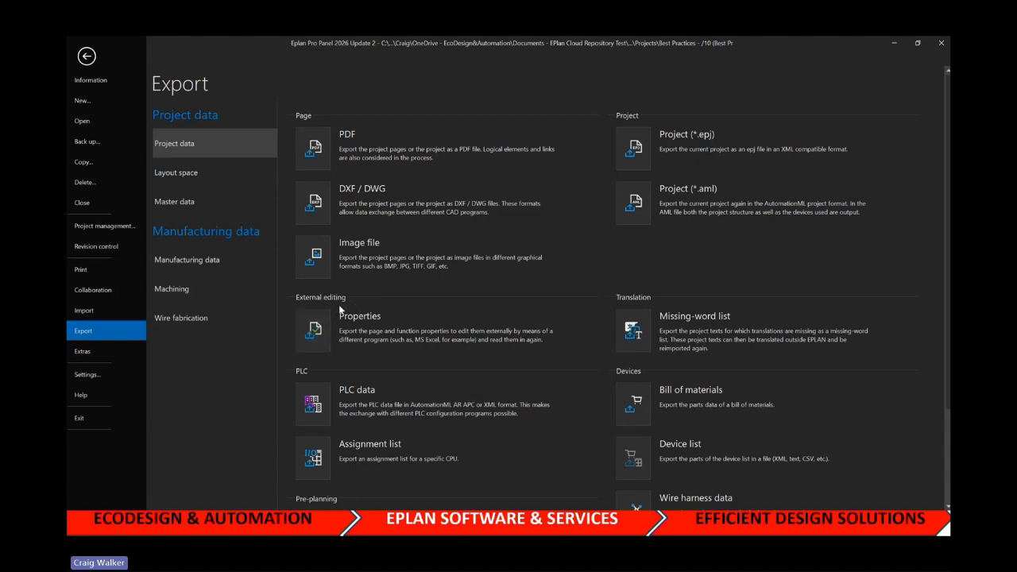
left_click(314, 330)
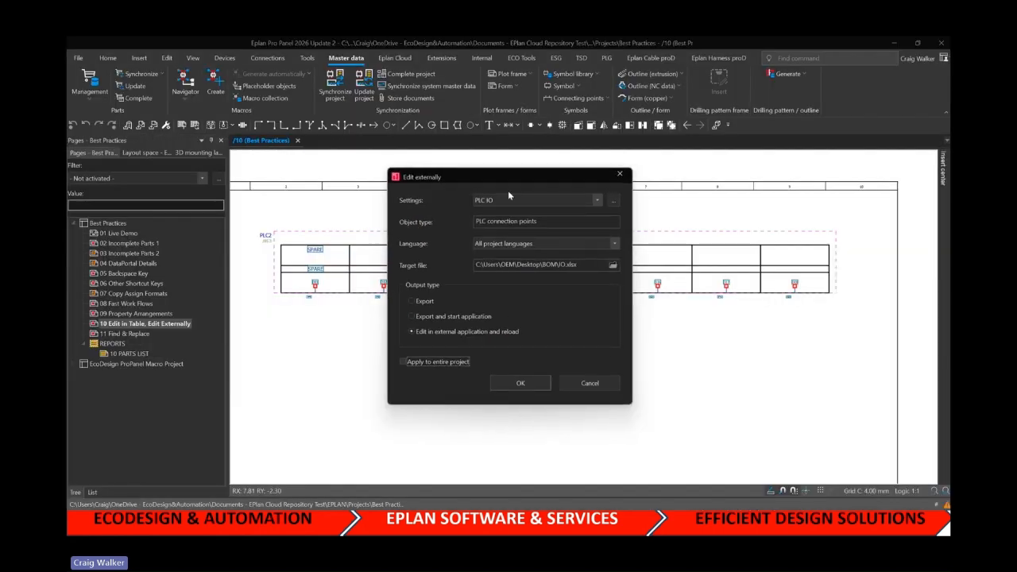
left_click(518, 383)
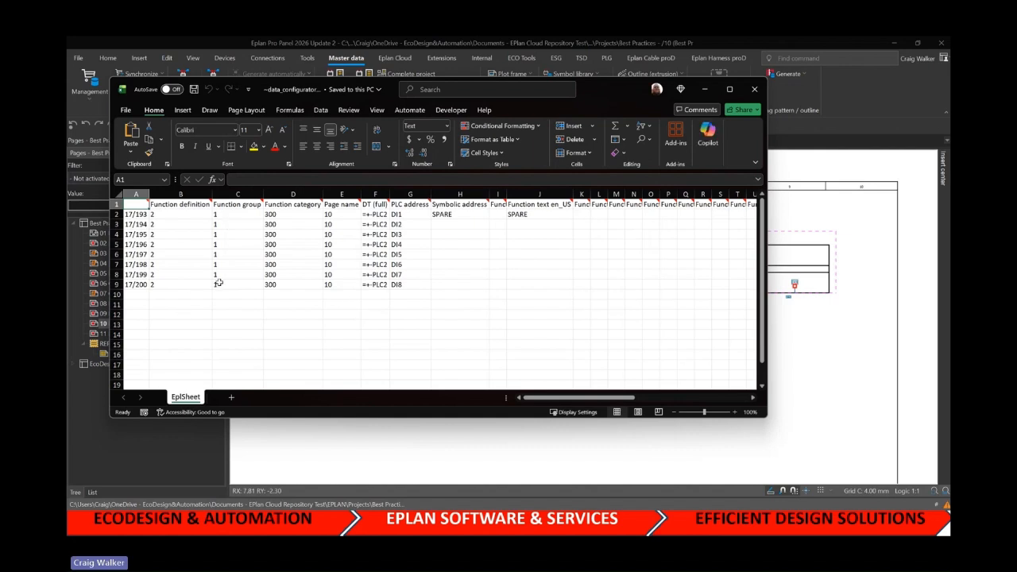
Copy SPARE from the first Symbolic address cell into the DI2 to DI8 rows, H3 to H9, of the exported Excel sheet
left_click(458, 215)
key("ctrl+c")
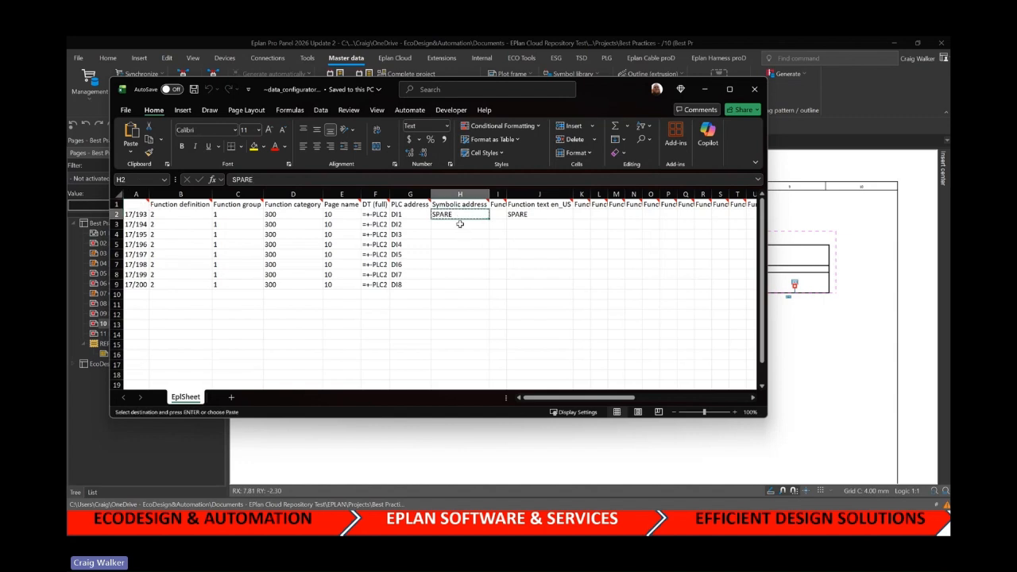
left_click_drag(460, 224, 463, 284)
key("ctrl+v")
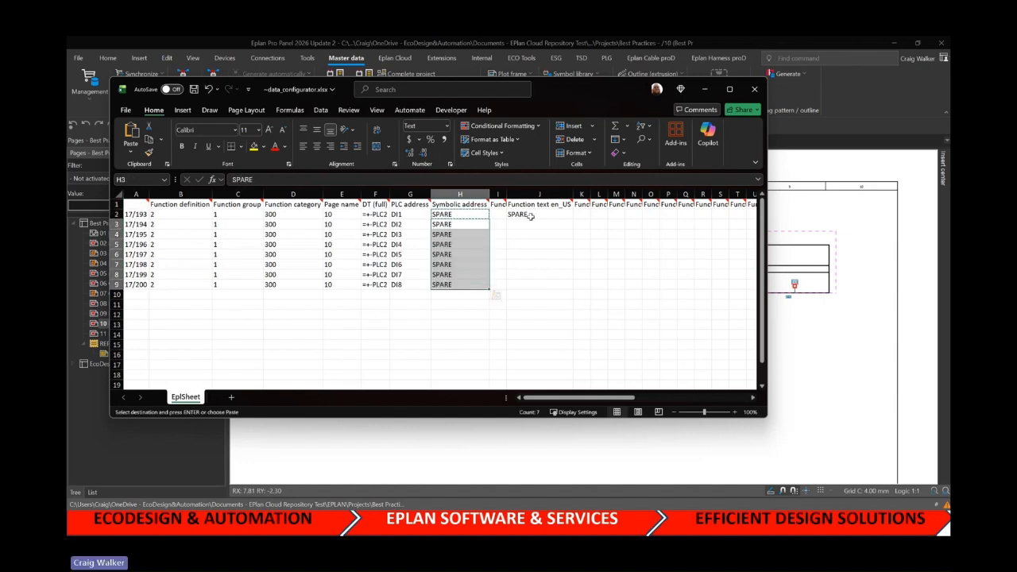
Copy SPARE from the first Function text en_US cell into the DI2 to DI8 rows, J3 to J9
left_click(530, 215)
key("ctrl+c")
key("Down")
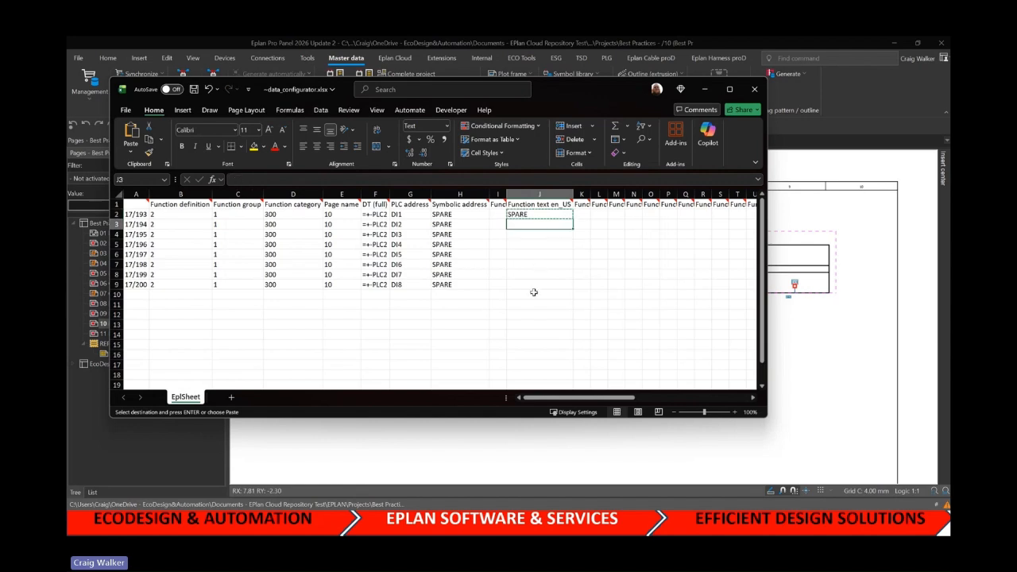
left_click_drag(533, 225, 532, 279)
key("ctrl+v")
left_click(548, 305)
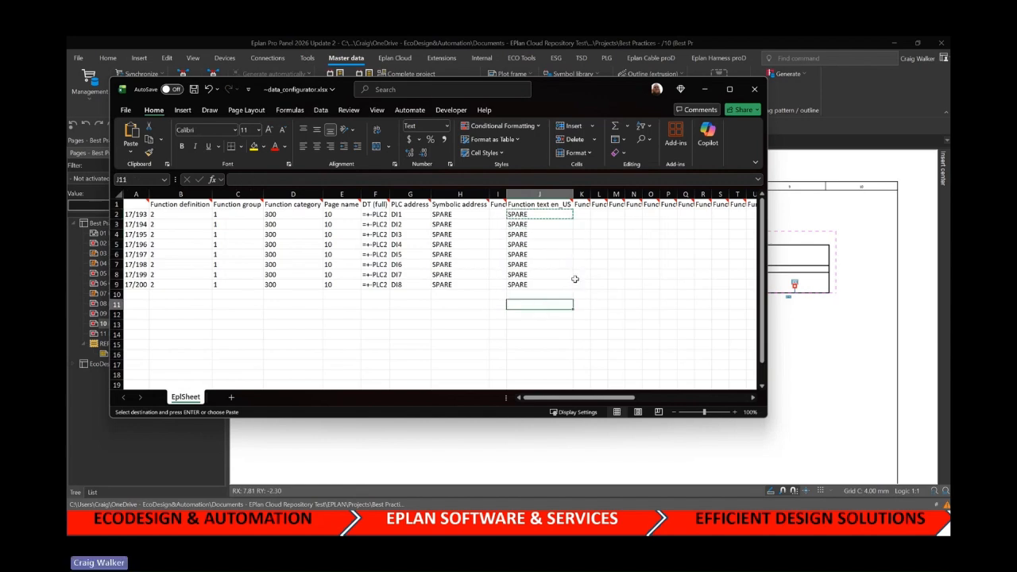
Save and close the workbook, then import the edited connection point data back into the EPLAN project
key("ctrl+s")
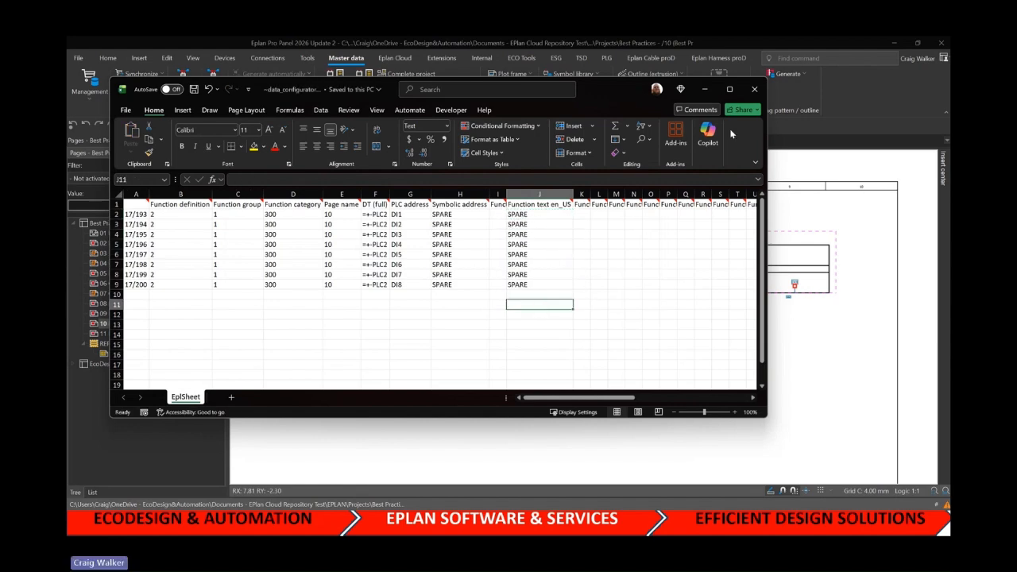
left_click(754, 93)
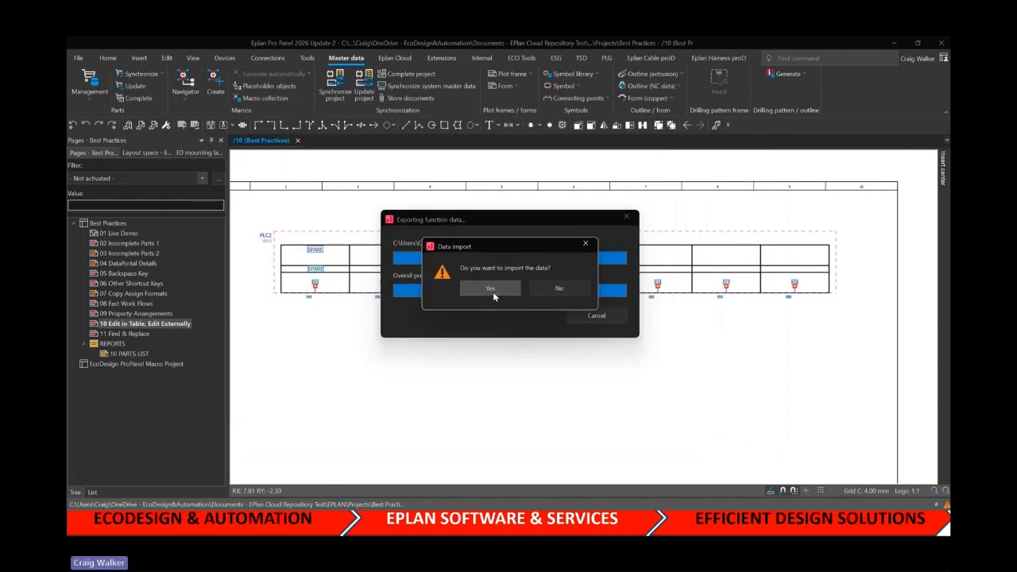
left_click(491, 289)
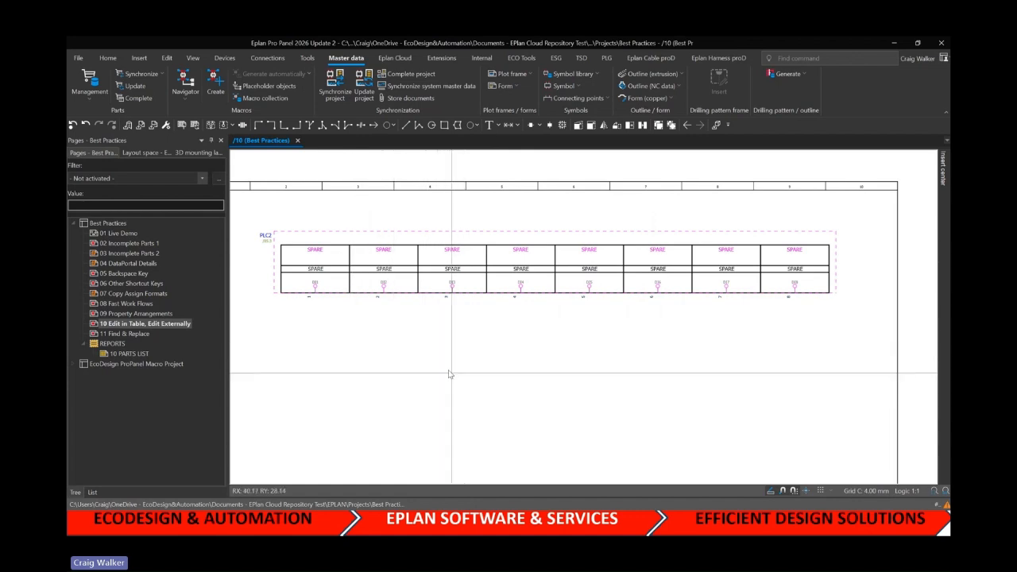
Open page 11 Find & Replace, view the MCP11011 circuit and select the whole Best Practices project
left_click(127, 334)
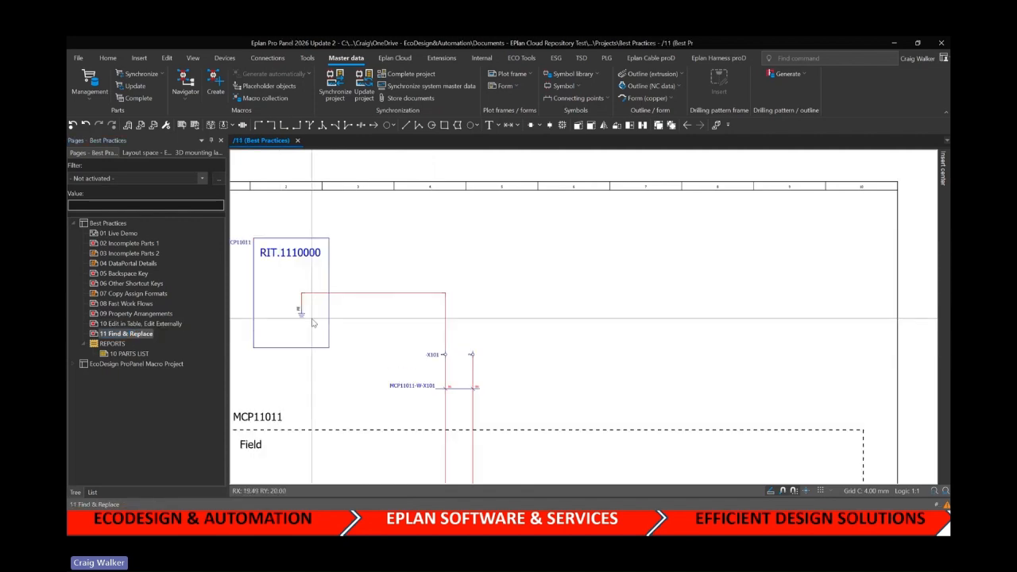
scroll(422, 270, "down", 2)
scroll(421, 270, "up", 3)
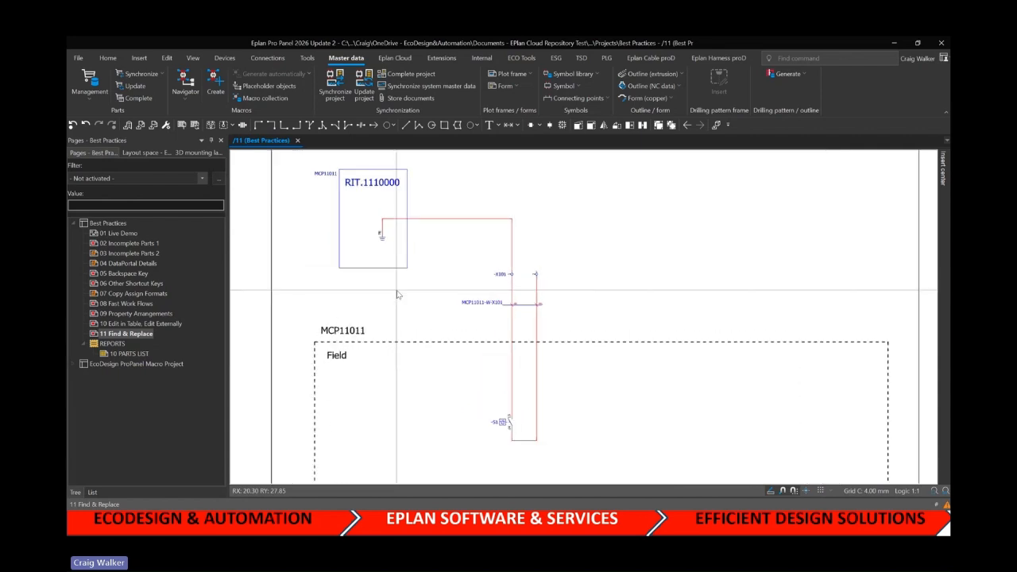
scroll(405, 284, "up", 1)
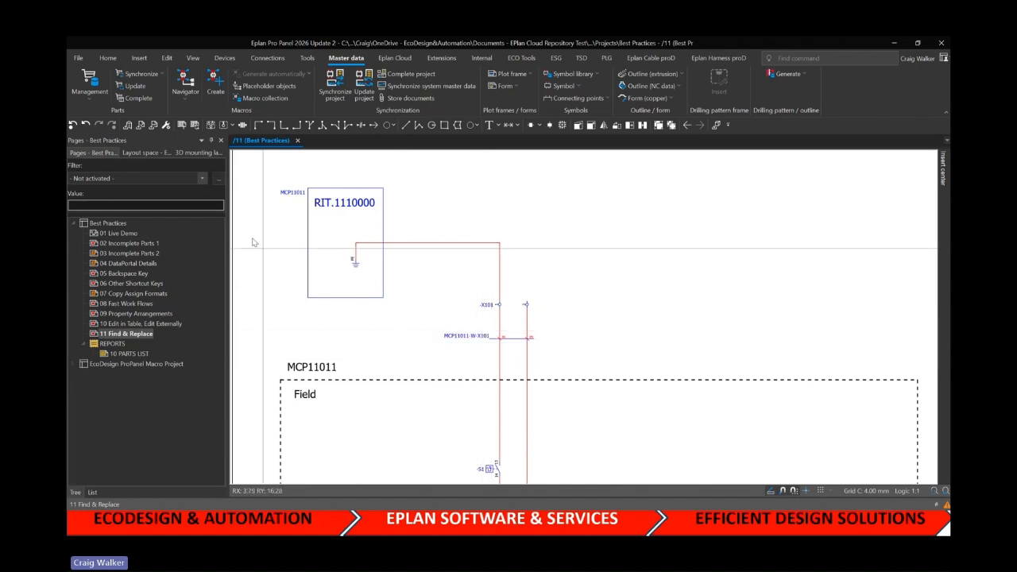
left_click(121, 225)
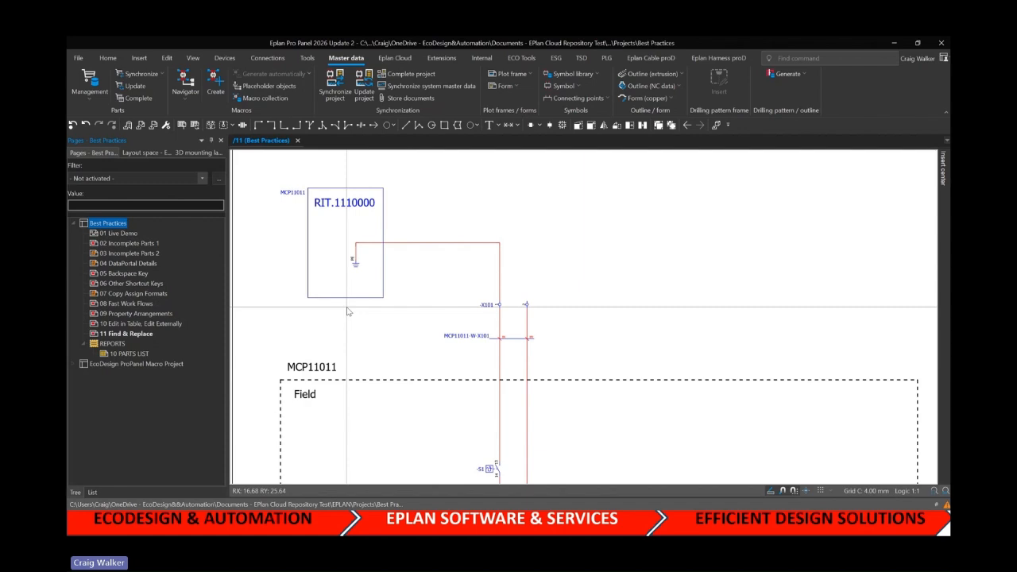
Search the whole Best Practices project for MCP11011 in all properties and locations
key("ctrl+f")
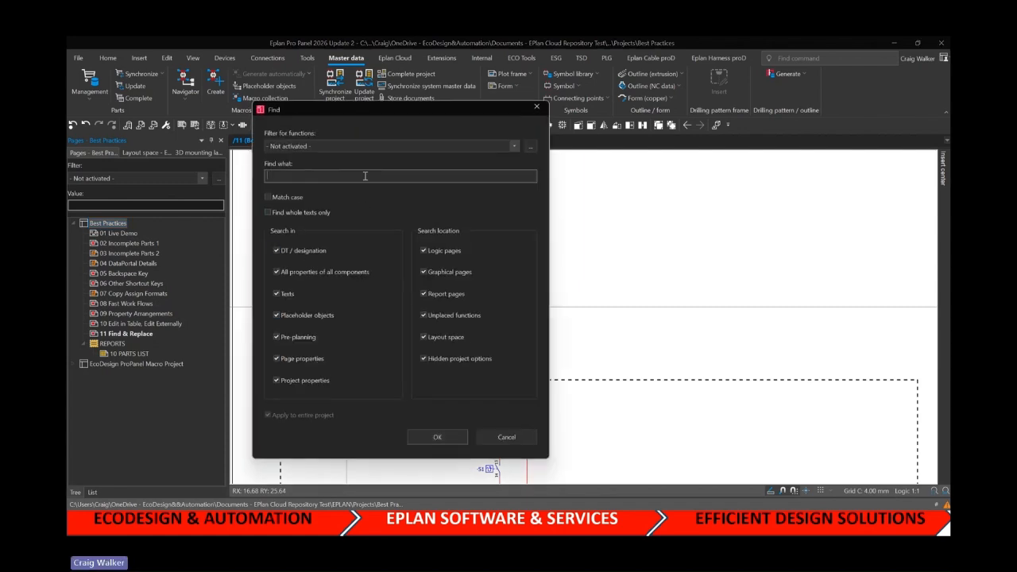
left_click_drag(368, 104, 531, 130)
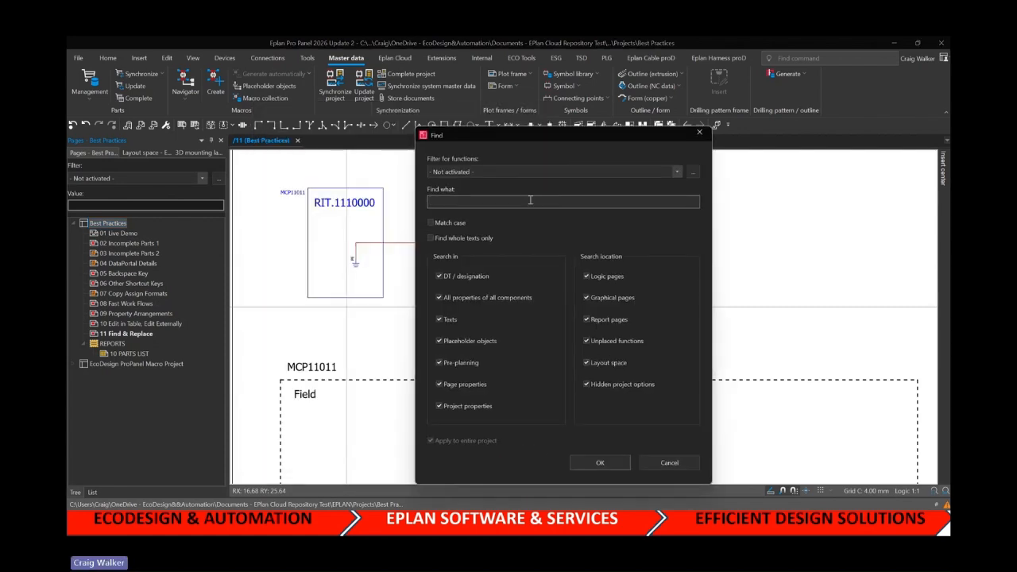
type("MCP11011")
left_click(600, 463)
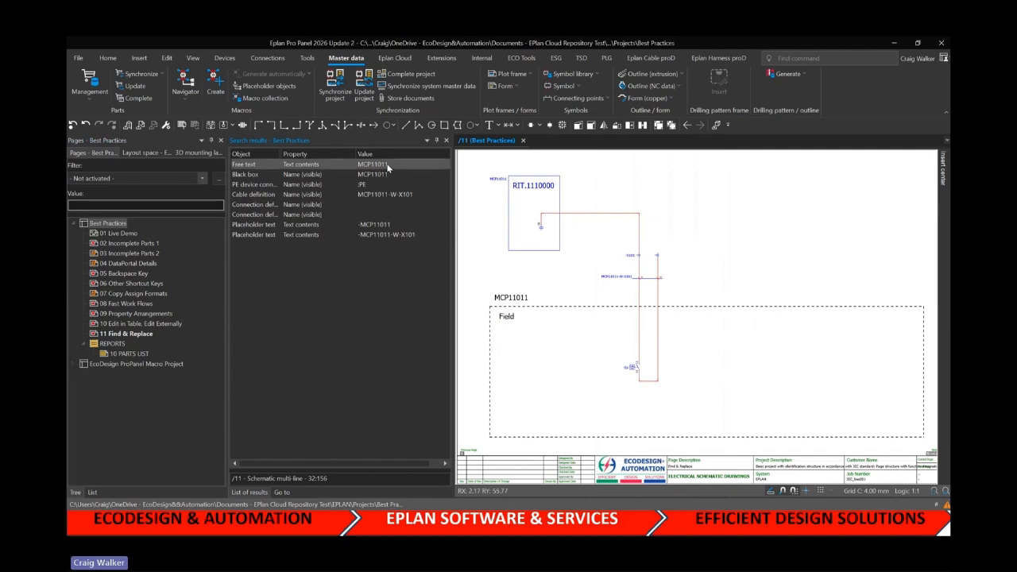
Replace MCP11011 with MCP11012 in all found search results and close the results list
left_click(382, 232, "shift")
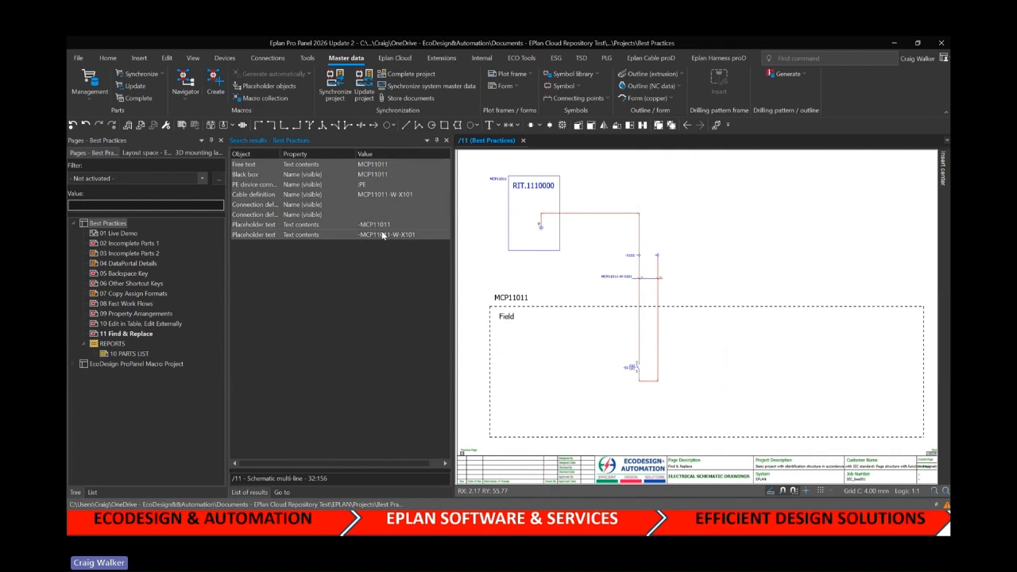
right_click(381, 233)
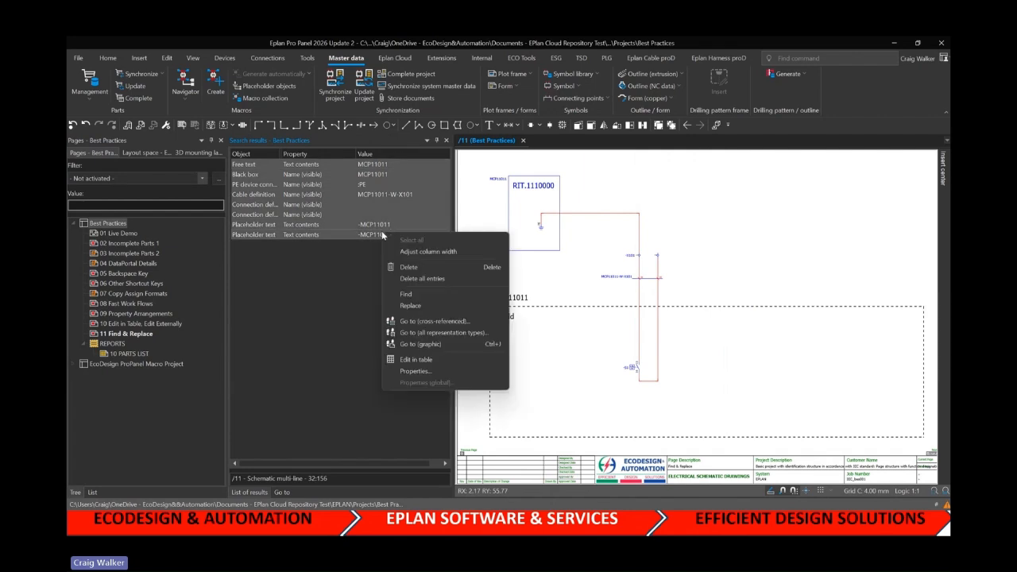
left_click(410, 306)
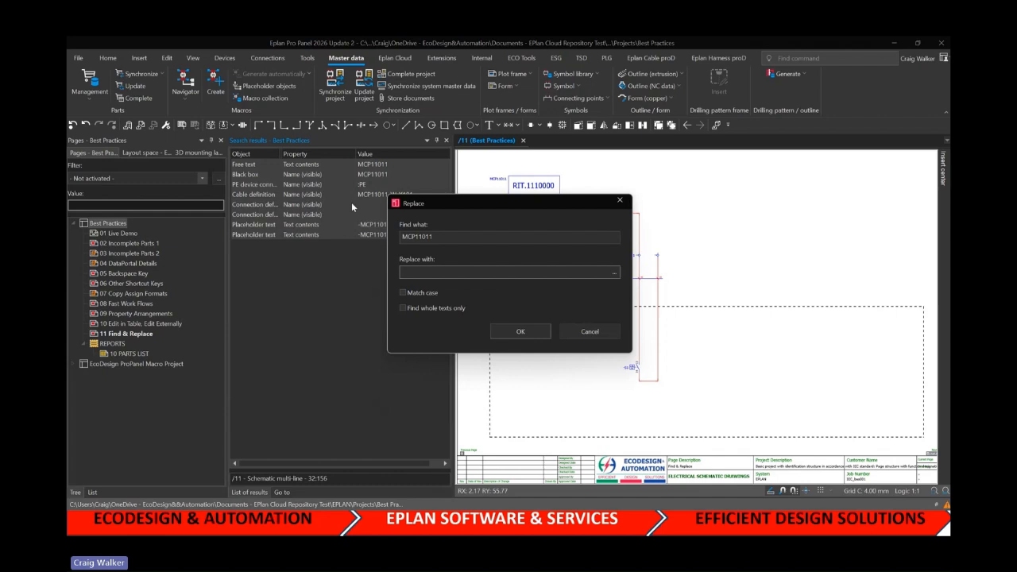
double_click(438, 240)
key("ctrl+c")
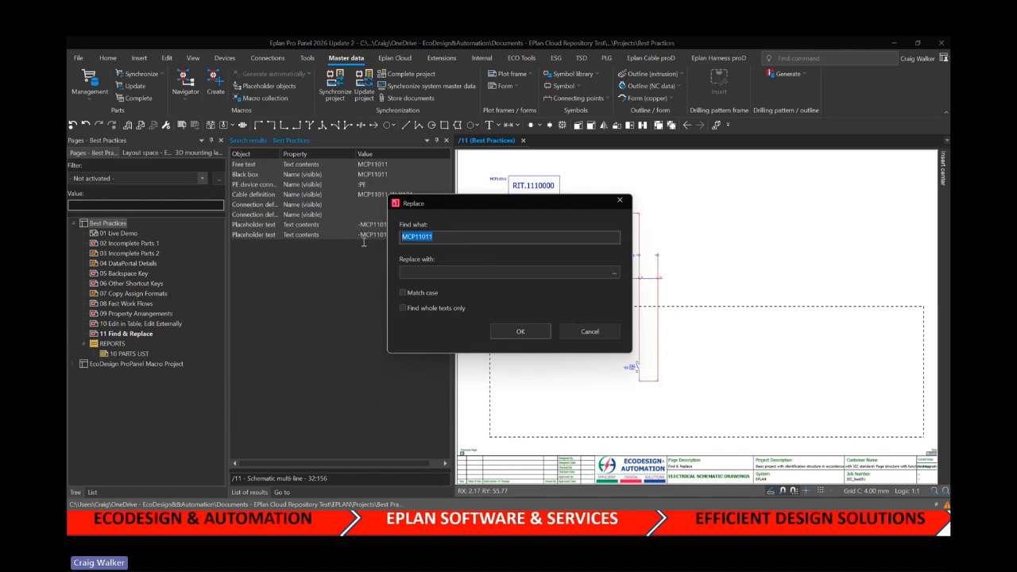
left_click(409, 270)
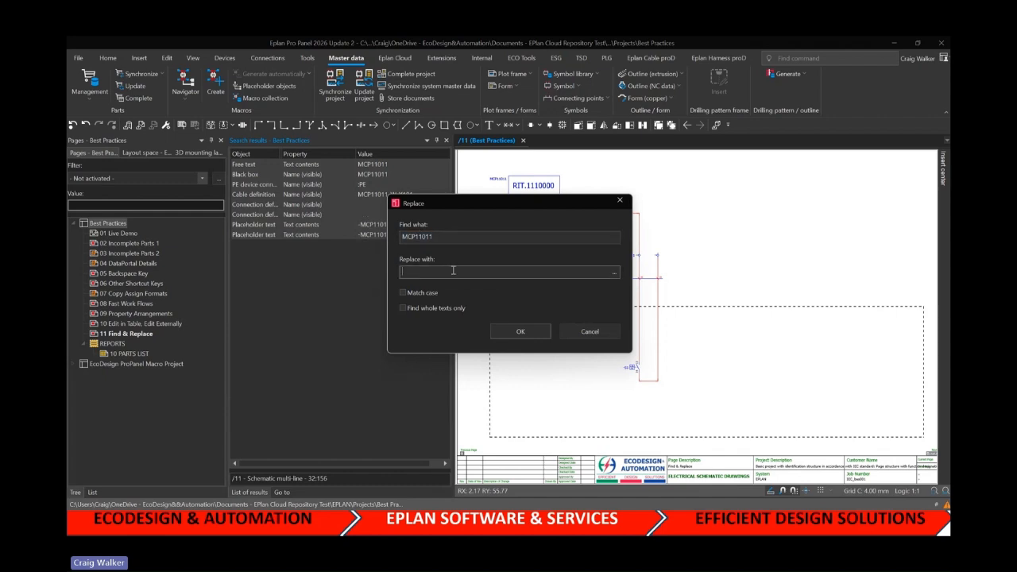
key("ctrl+v")
type("2")
left_click(515, 331)
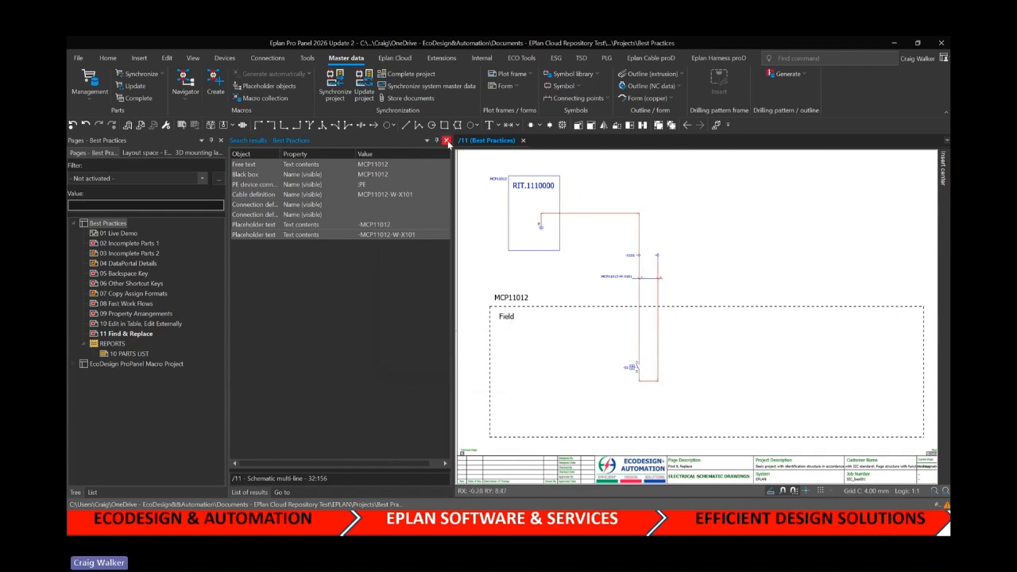
left_click(446, 140)
middle_click_drag(494, 255, 542, 233)
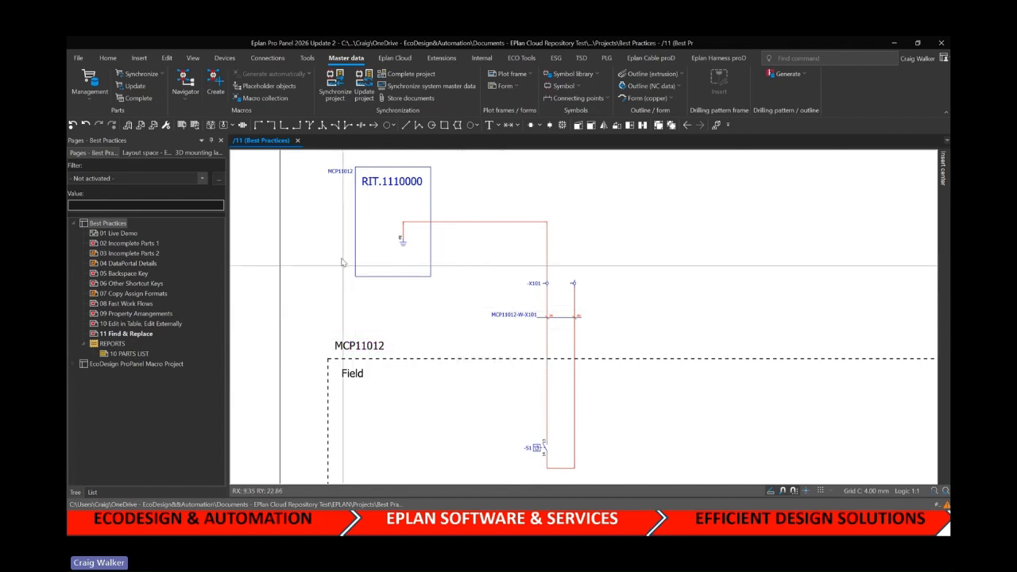
Open page 01 Live Demo and delete the Incomplete status beside Find & Replace in the topic table
double_click(120, 233)
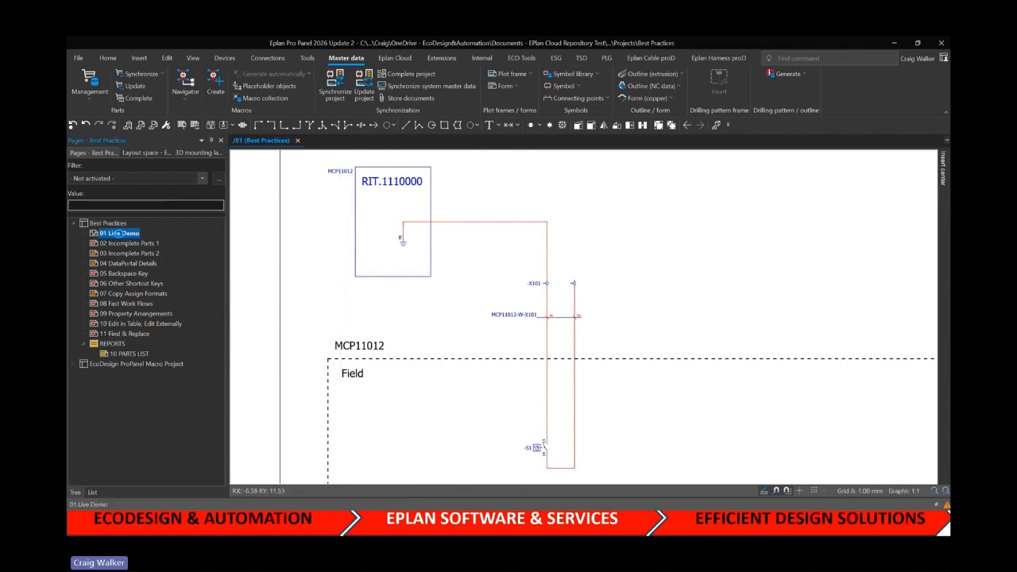
scroll(376, 337, "down", 2)
scroll(429, 358, "down", 3)
scroll(492, 366, "up", 2)
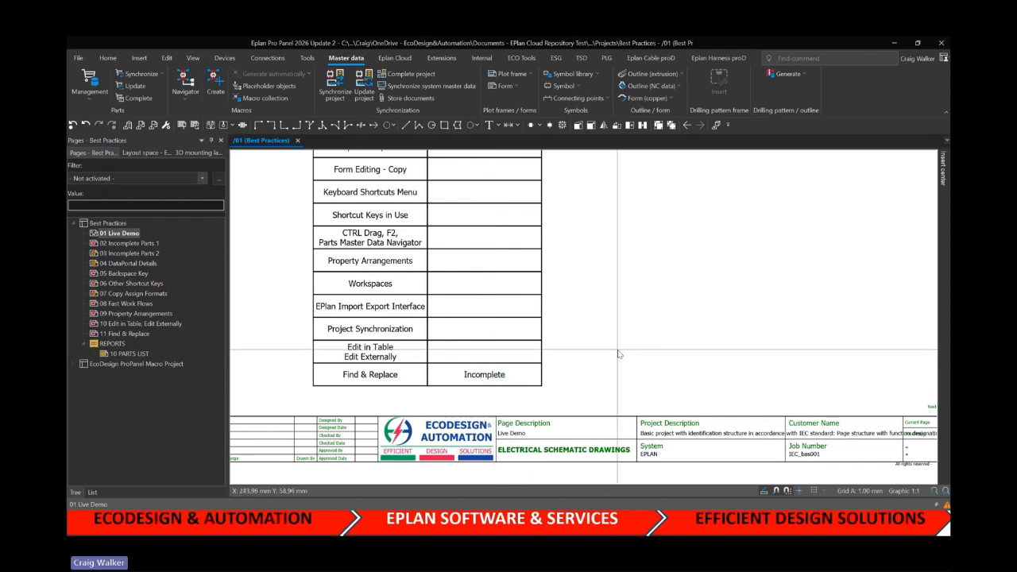
key("Delete")
left_click(484, 374)
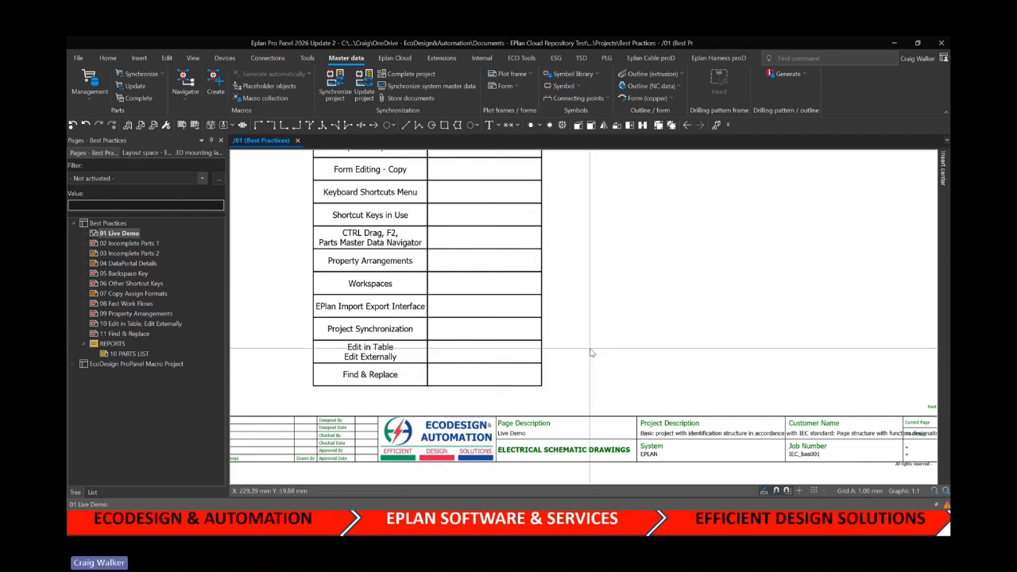
Switch to the PowerPoint slide show and advance from the LIVE Demos slide to the Summary slide
key("alt+Tab")
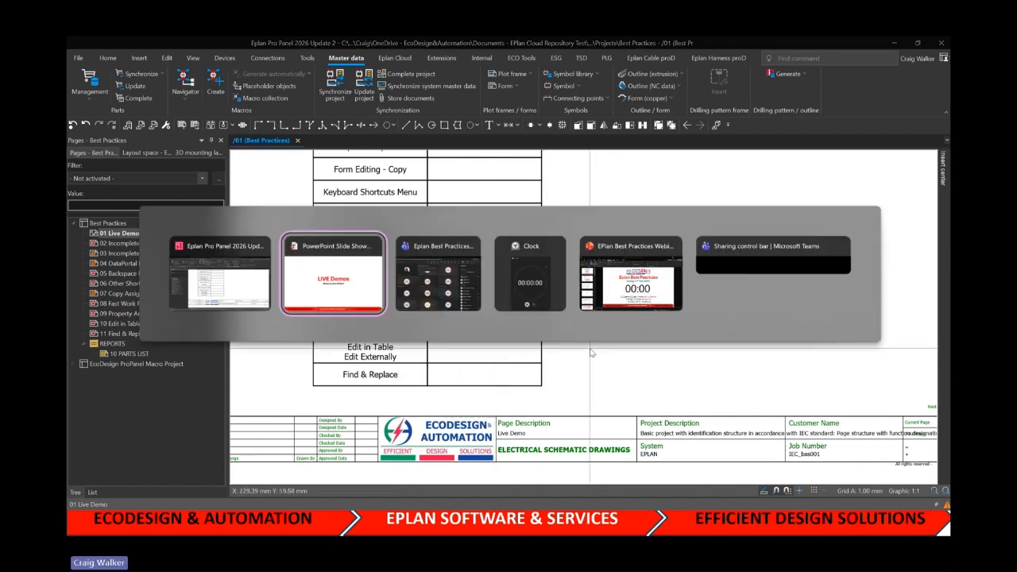
key("Right")
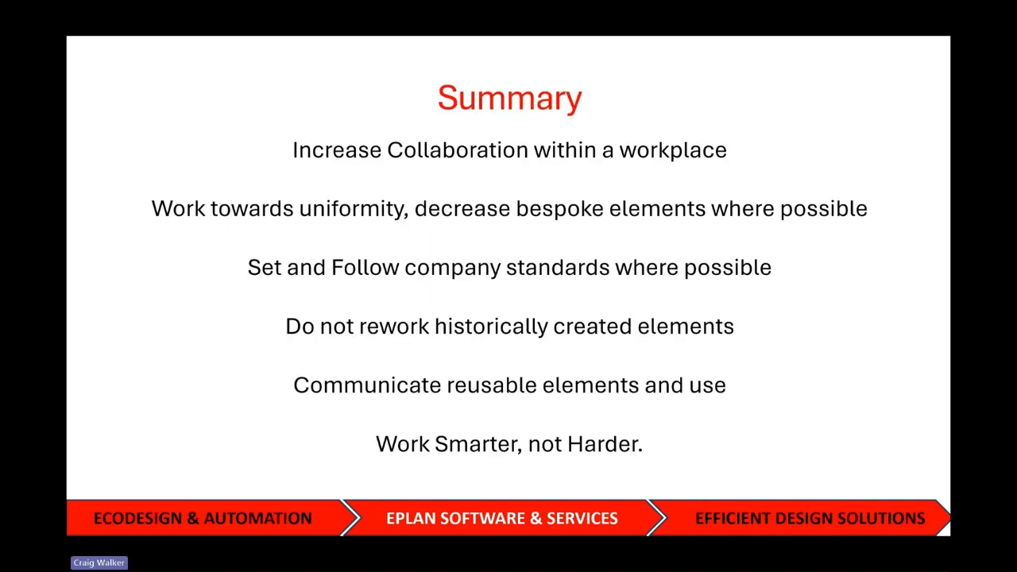